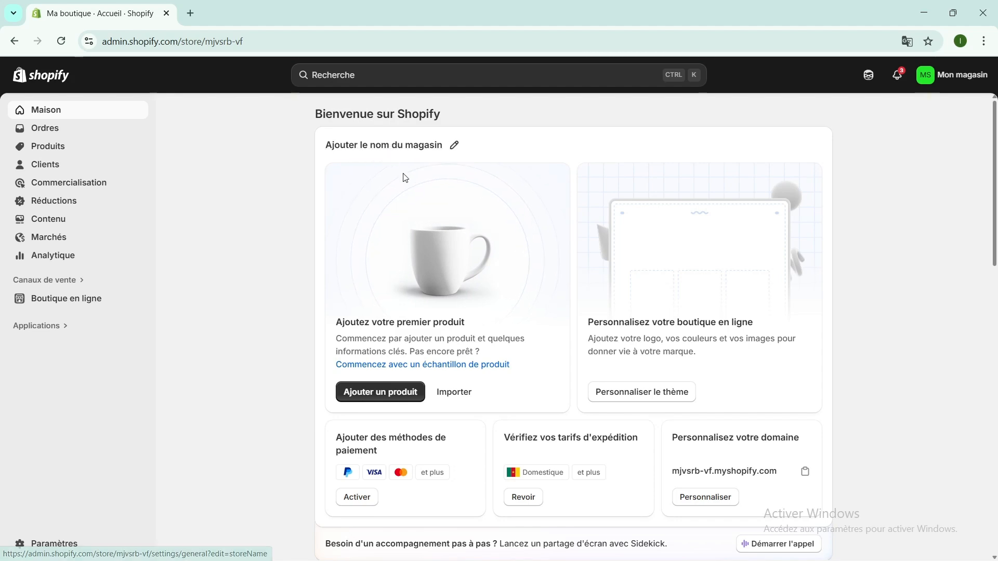
pyautogui.scroll(-1, 446, 163)
pyautogui.scroll(-2, 446, 163)
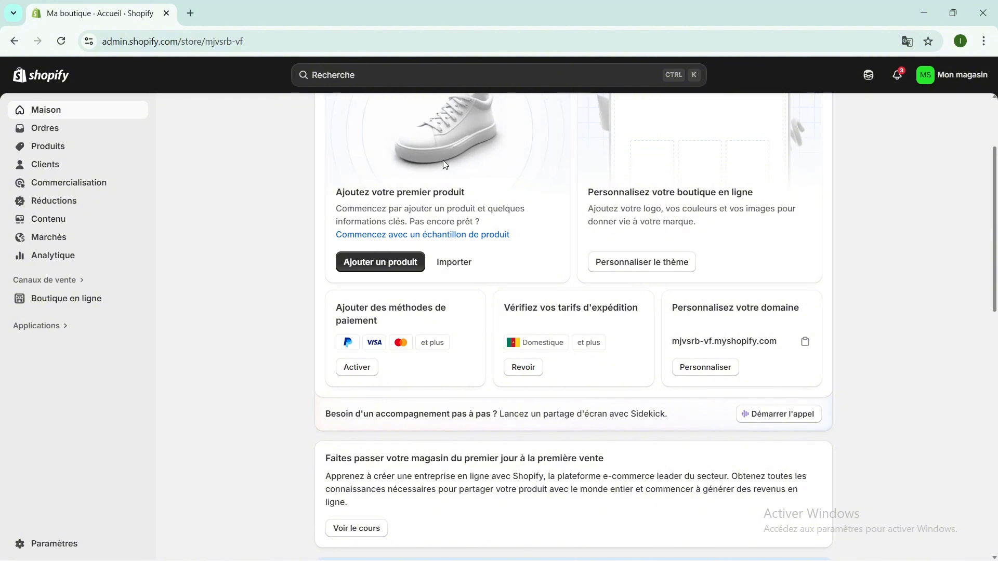
pyautogui.scroll(3, 444, 163)
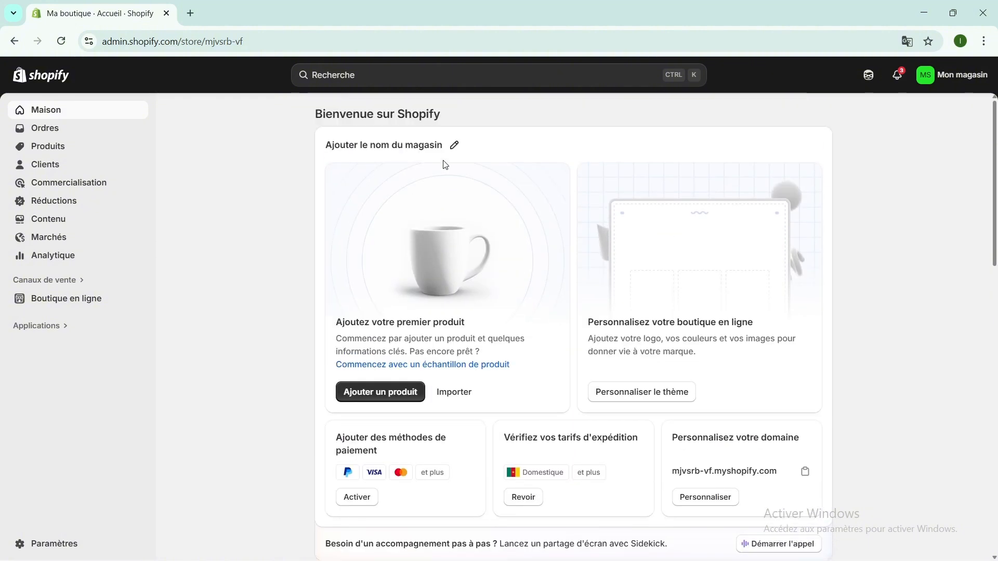
pyautogui.scroll(-2, 454, 207)
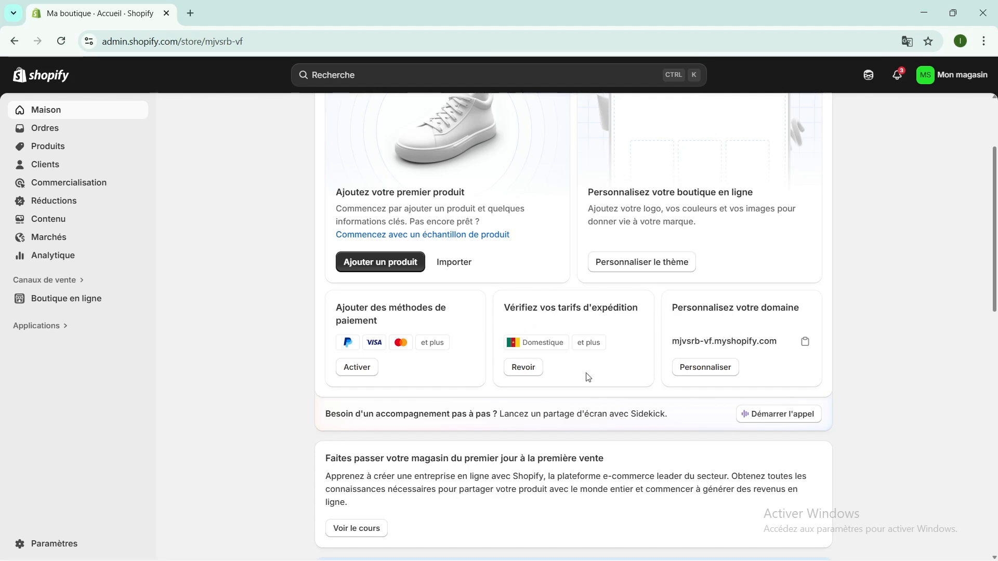
pyautogui.scroll(3, 494, 378)
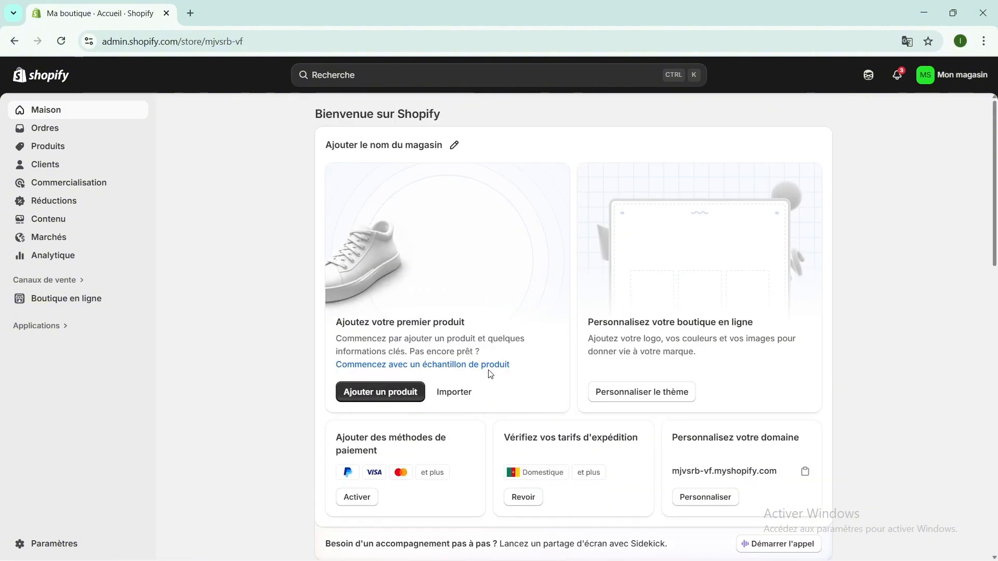
# Change the store name to COMBISHOP in the store profile and save it
pyautogui.click(363, 147)
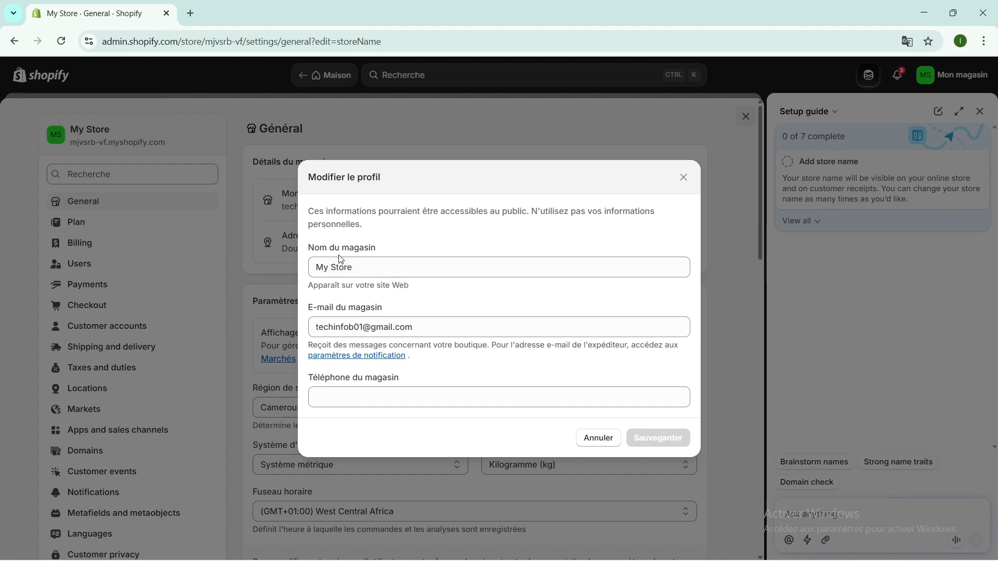
pyautogui.doubleClick(355, 267)
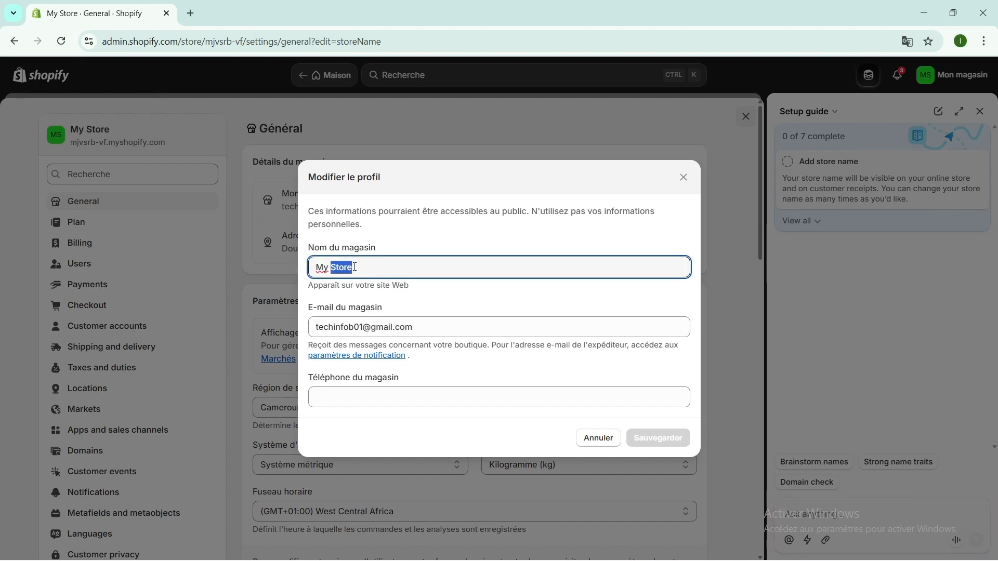
pyautogui.moveTo(352, 267); pyautogui.dragTo(311, 268)
pyautogui.press('BackSpace')
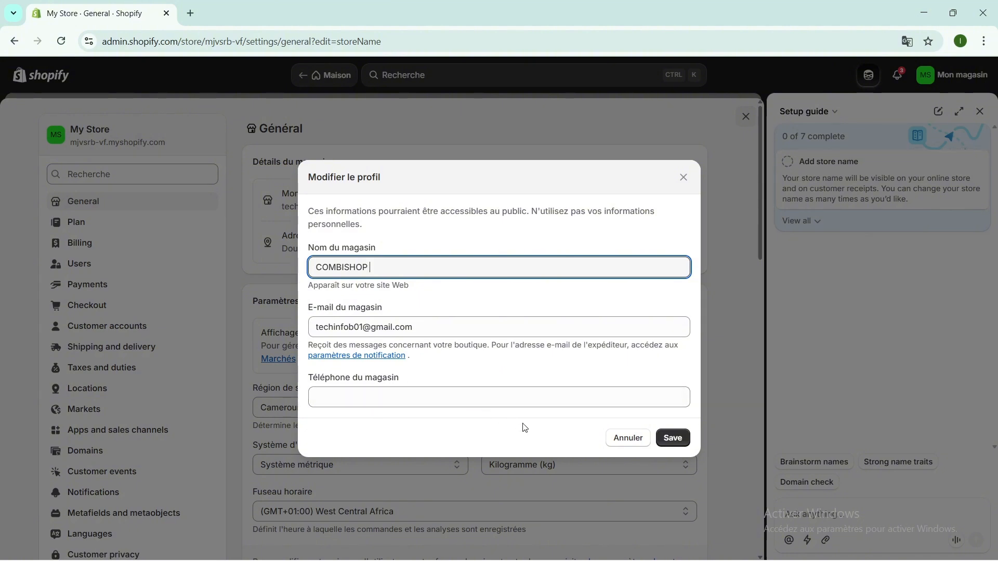
pyautogui.click(687, 443)
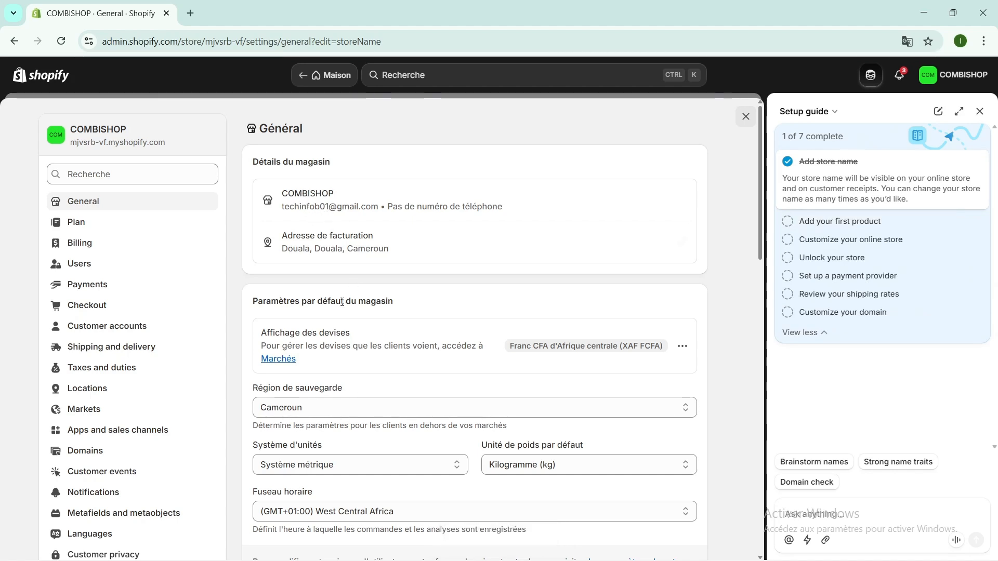
# Review the available options for the backup region and the unit system in the store defaults
pyautogui.scroll(-1, 383, 284)
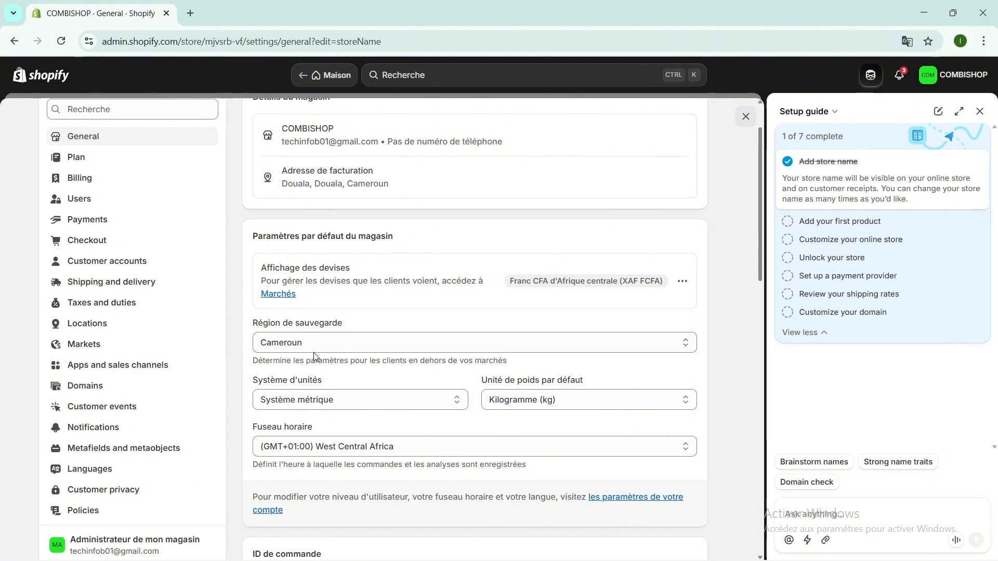
pyautogui.click(685, 347)
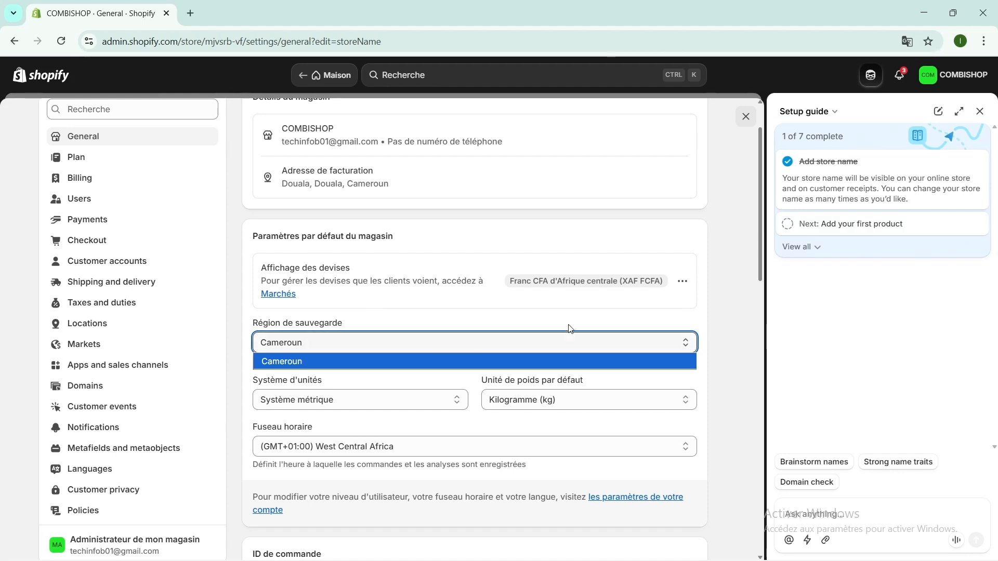
pyautogui.click(514, 361)
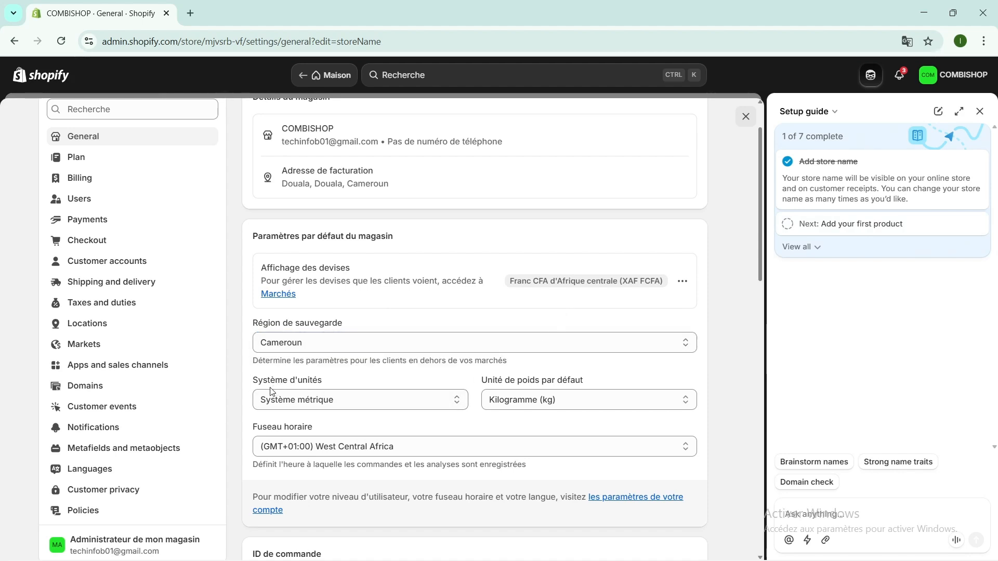
pyautogui.scroll(-1, 315, 395)
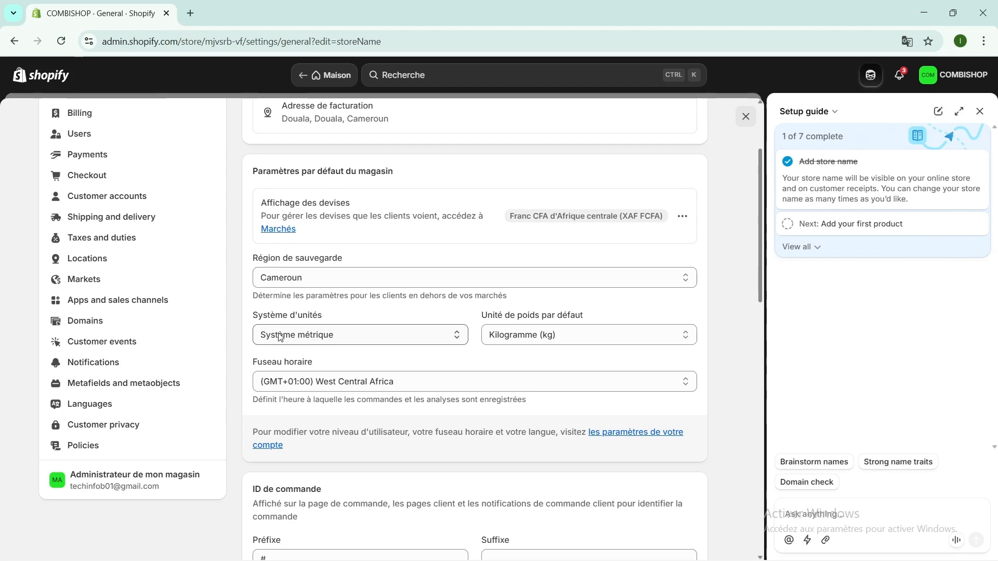
pyautogui.click(456, 341)
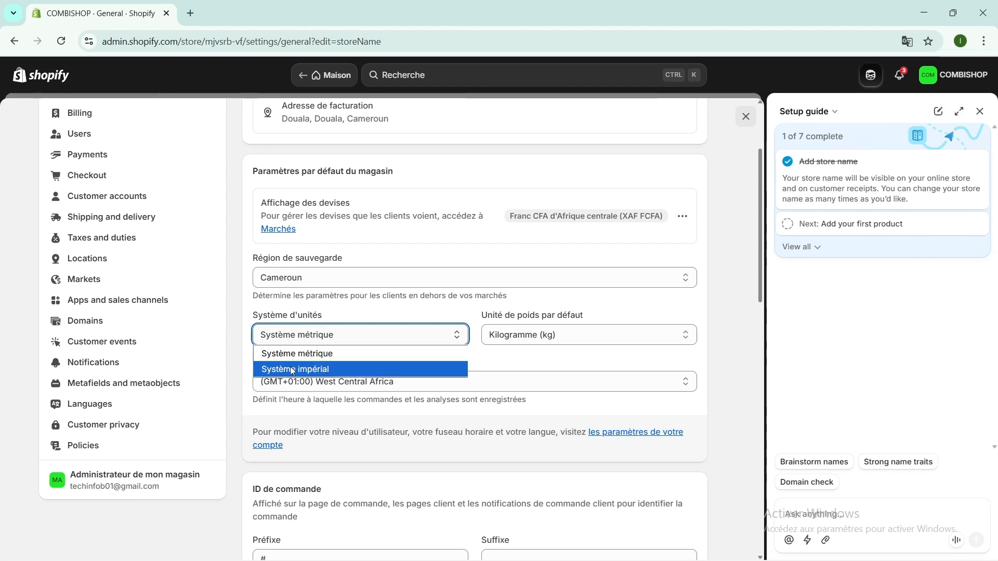
pyautogui.click(367, 334)
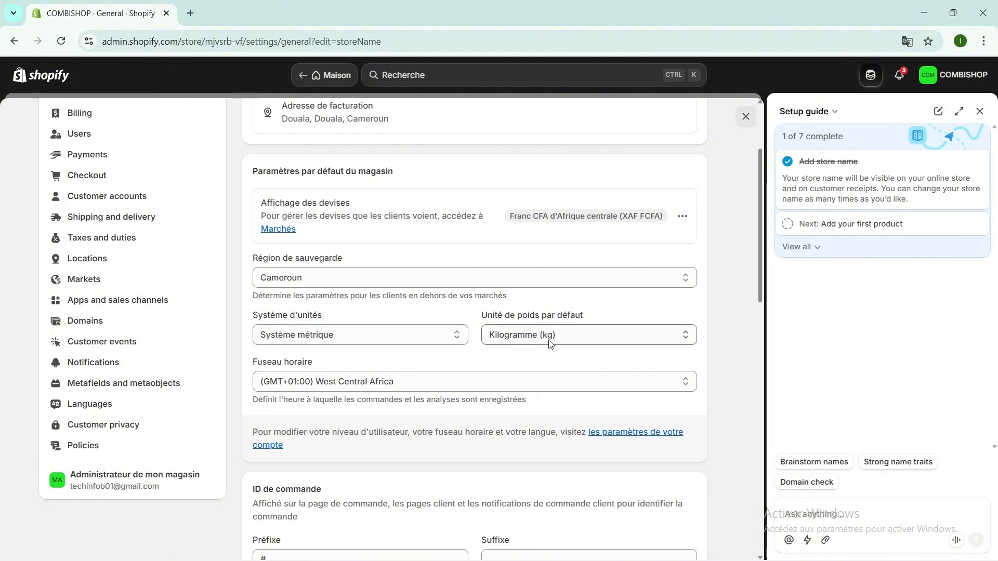
# Set the default weight unit to Gram (g) and save the general settings
pyautogui.click(685, 339)
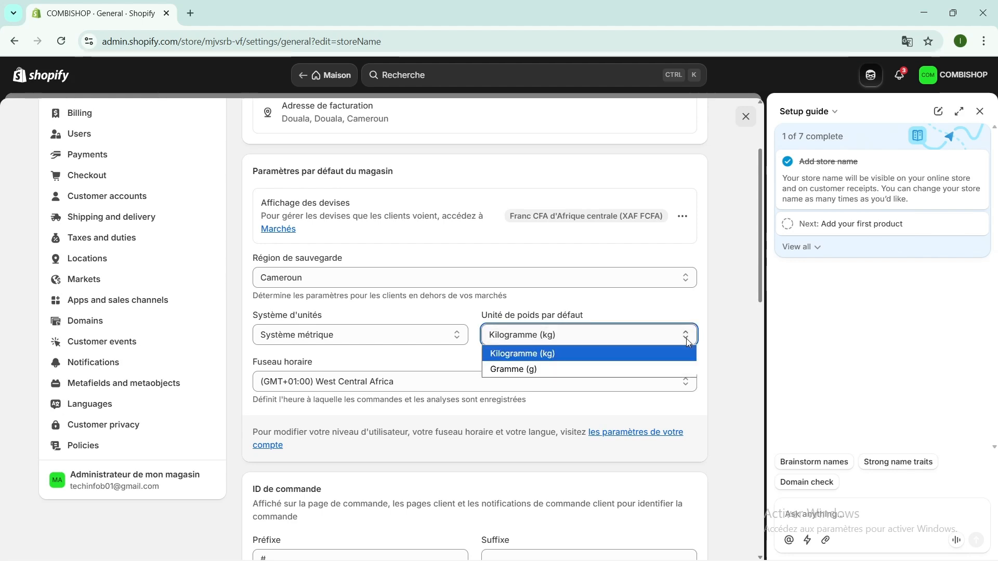
pyautogui.click(510, 370)
pyautogui.scroll(-1, 338, 314)
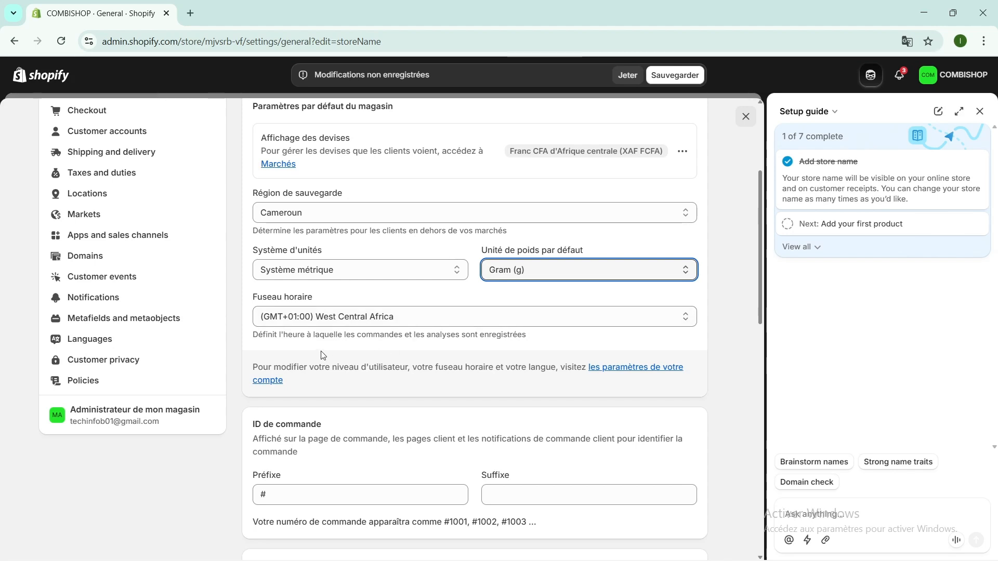
pyautogui.scroll(-3, 321, 355)
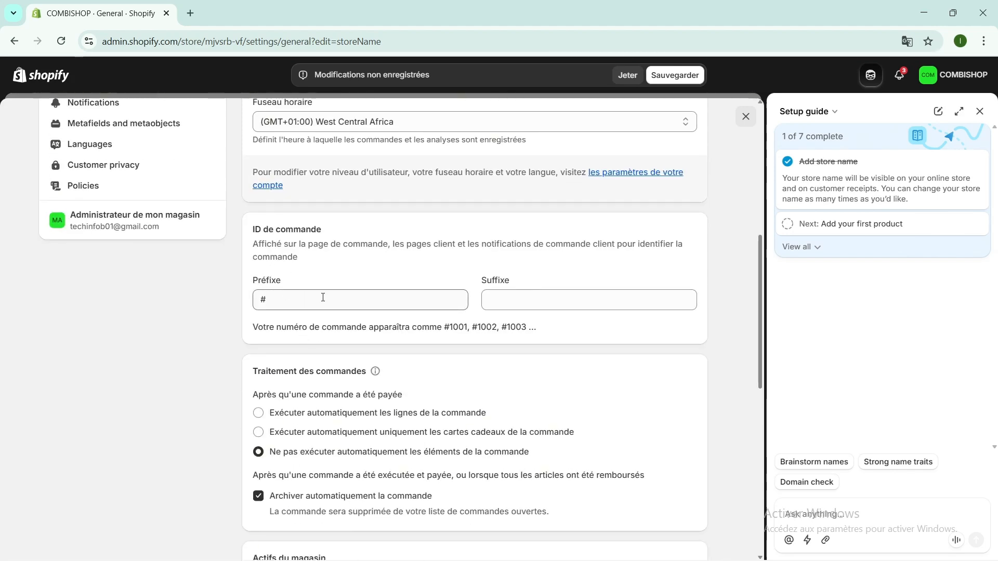
pyautogui.scroll(-1, 392, 342)
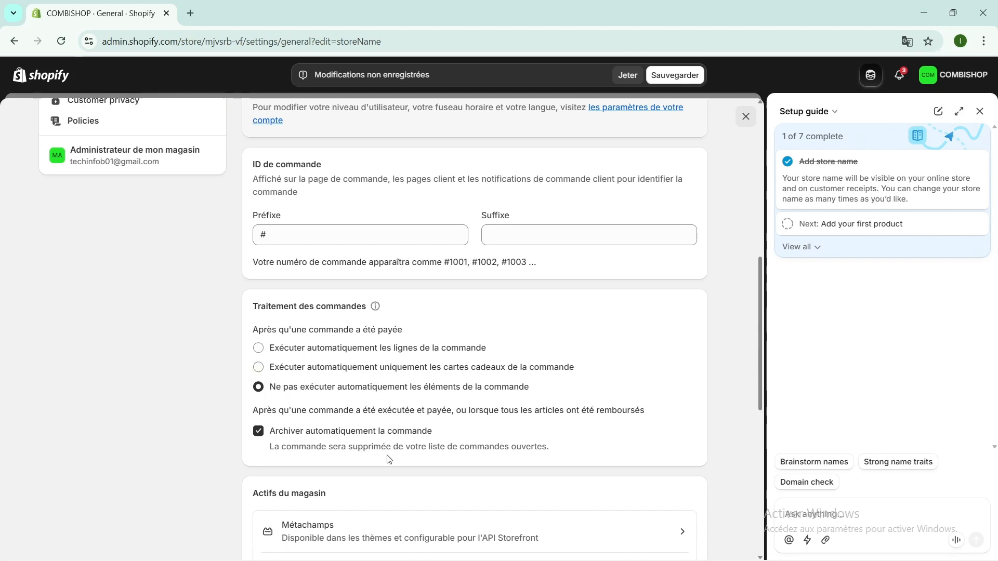
pyautogui.scroll(-4, 363, 441)
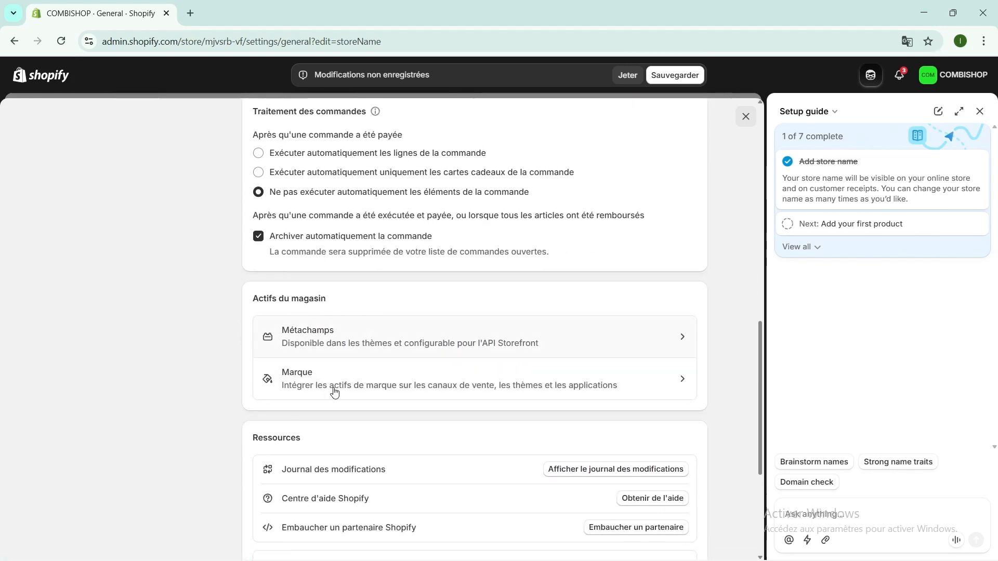
pyautogui.scroll(-4, 333, 416)
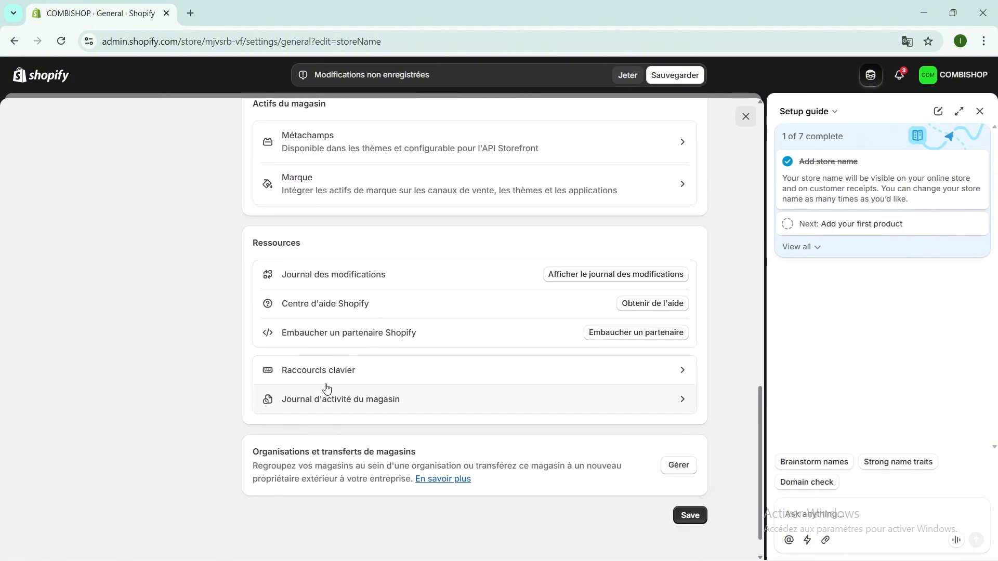
pyautogui.scroll(4, 362, 275)
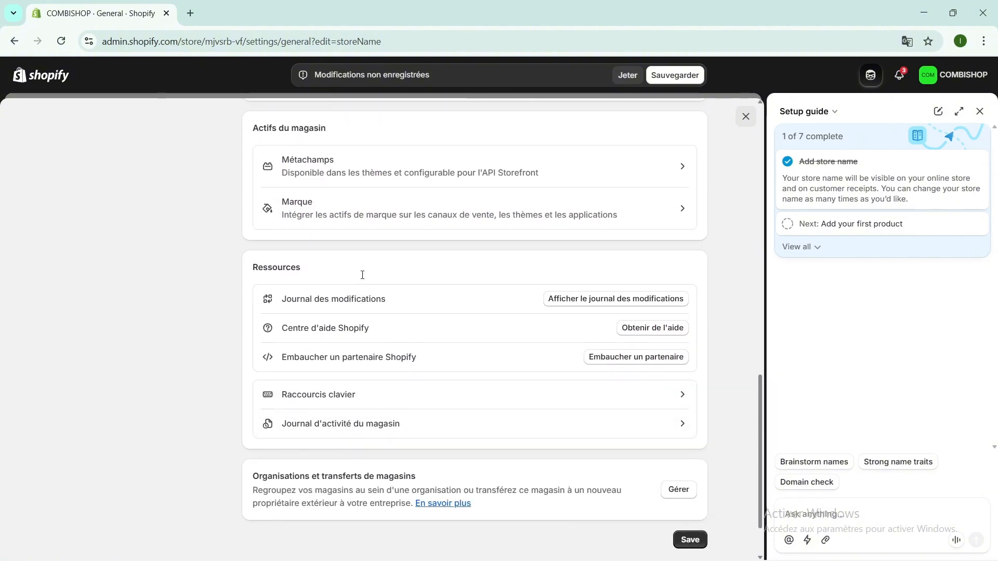
pyautogui.scroll(-5, 362, 276)
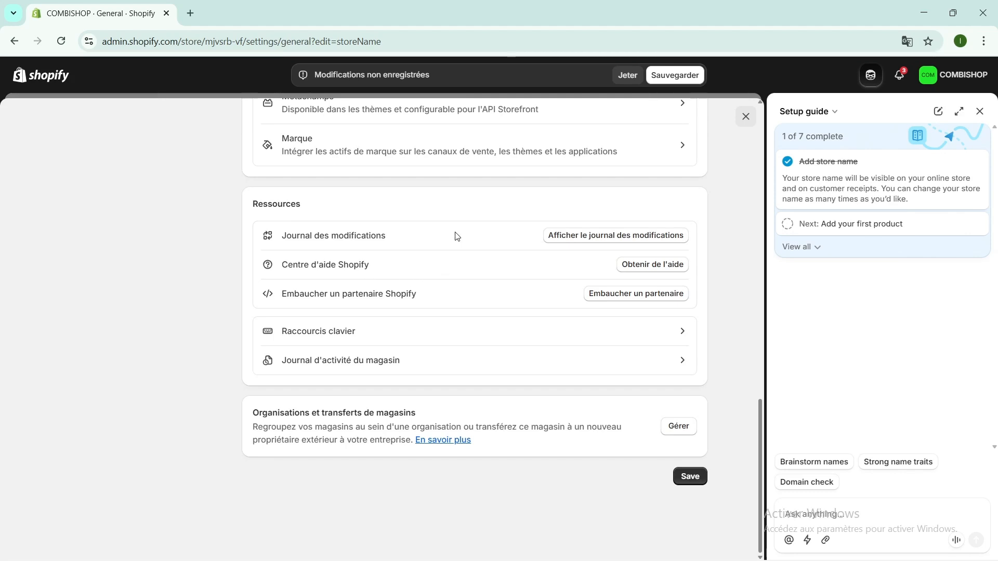
pyautogui.click(688, 477)
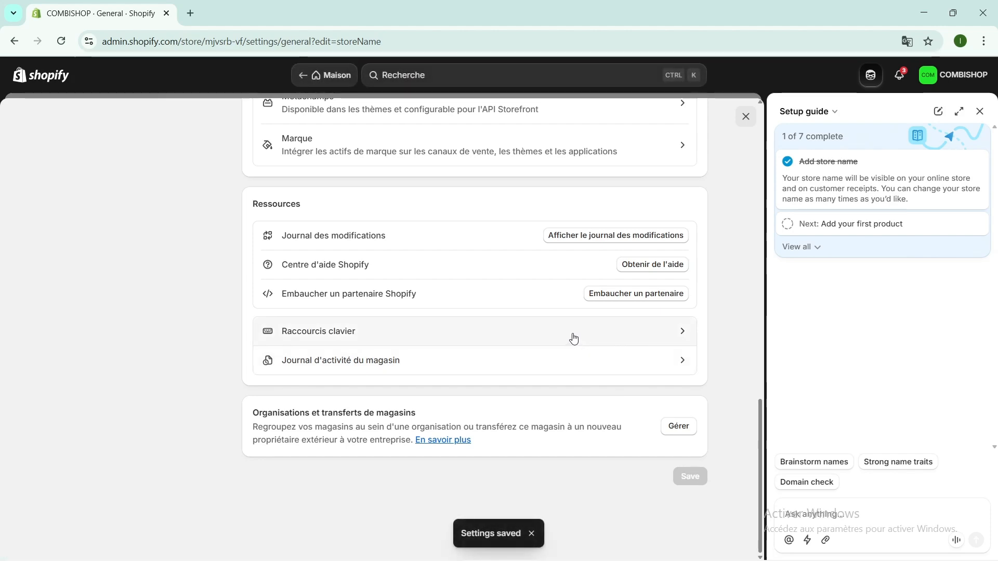
# Leave the general settings for the store's home page and open the theme page for personalizing the online store
pyautogui.scroll(8, 573, 339)
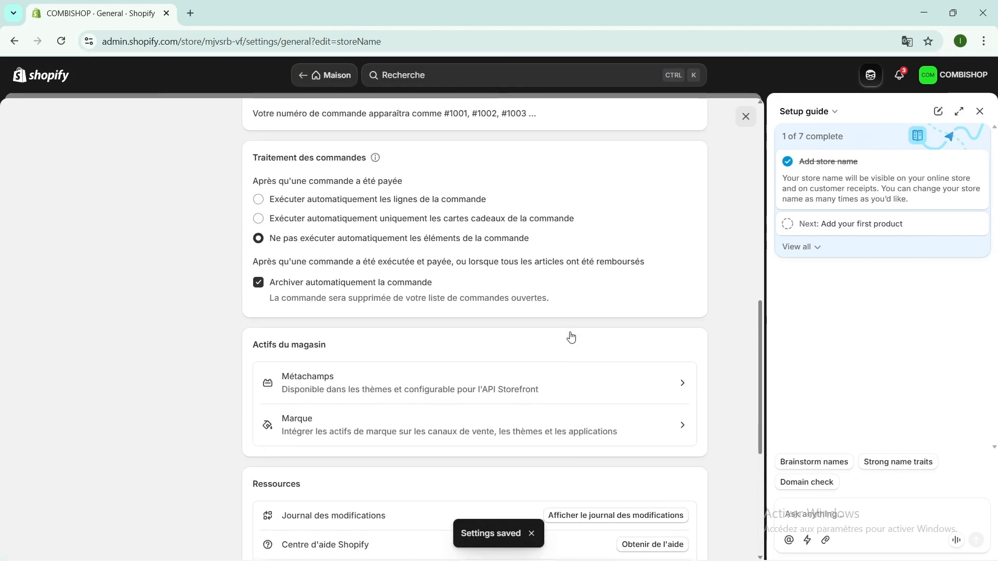
pyautogui.scroll(5, 571, 332)
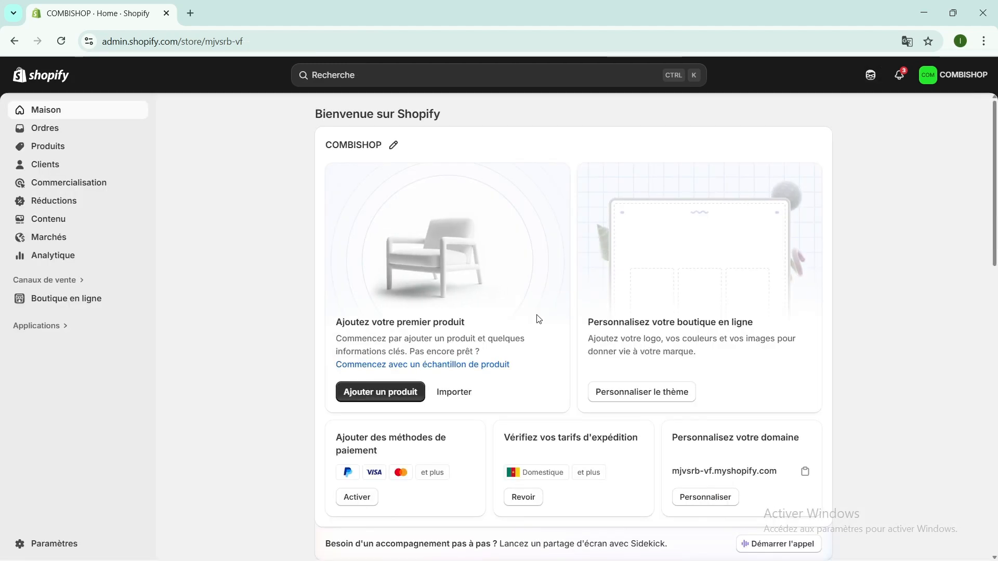
pyautogui.scroll(-1, 536, 313)
pyautogui.scroll(1, 536, 314)
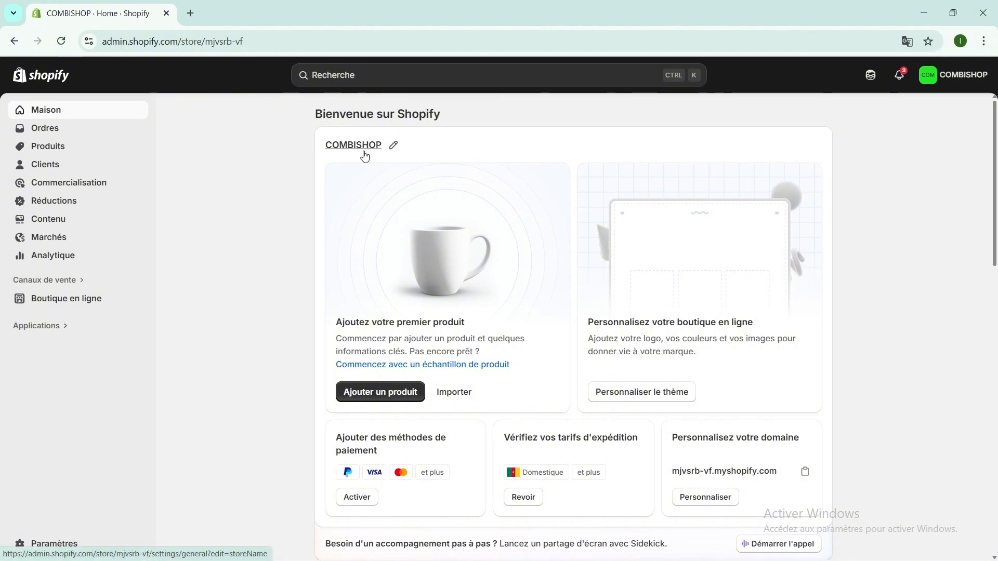
pyautogui.scroll(-3, 383, 191)
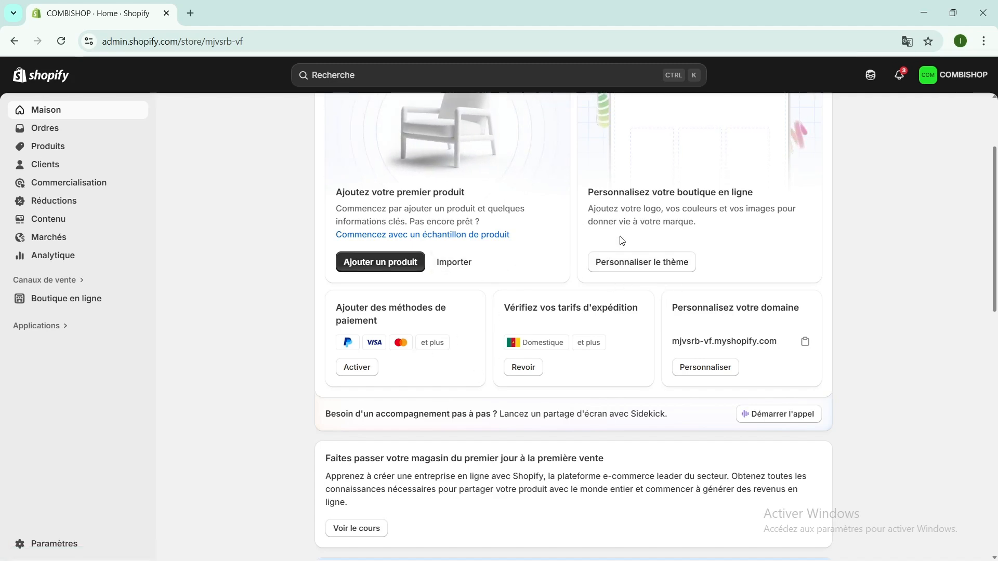
pyautogui.scroll(1, 710, 285)
pyautogui.click(656, 335)
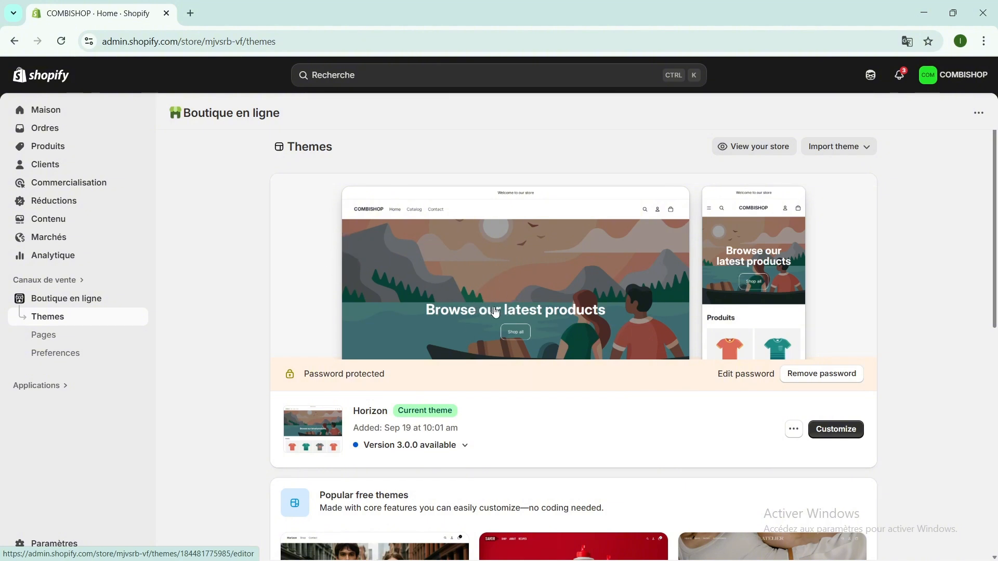
# Examine the current theme and the popular free themes offered for the online store
pyautogui.scroll(-3, 496, 312)
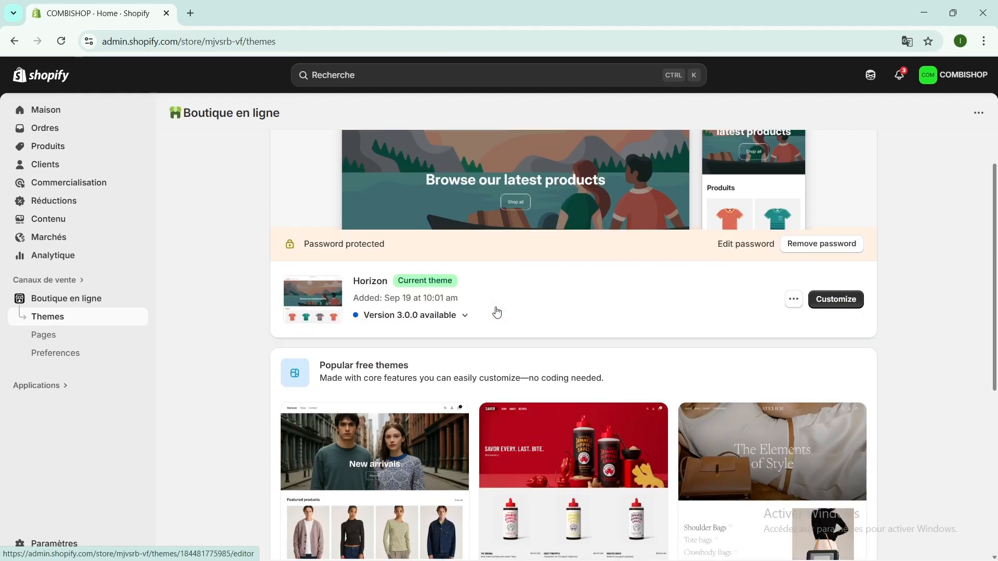
pyautogui.scroll(-2, 494, 310)
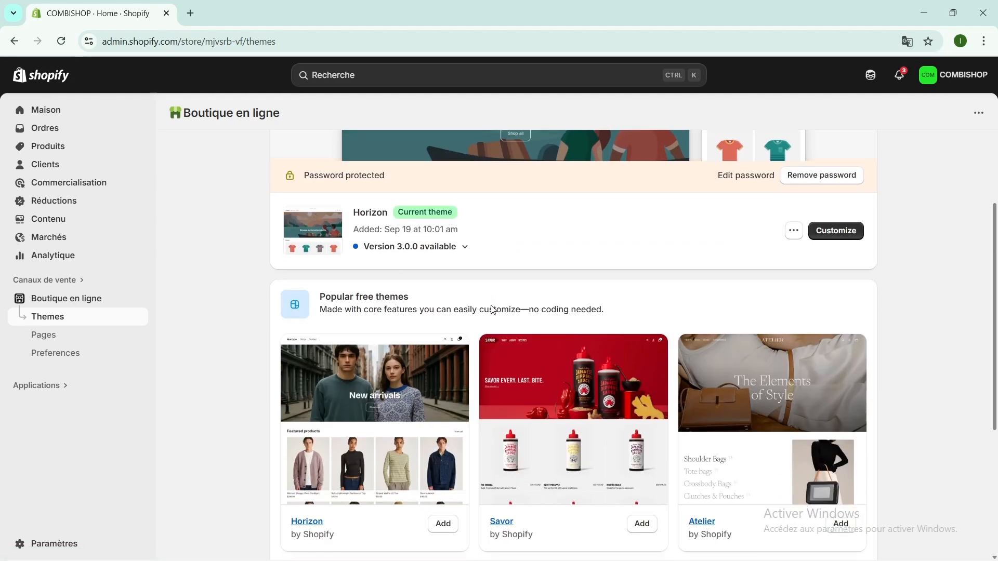
pyautogui.scroll(-5, 493, 309)
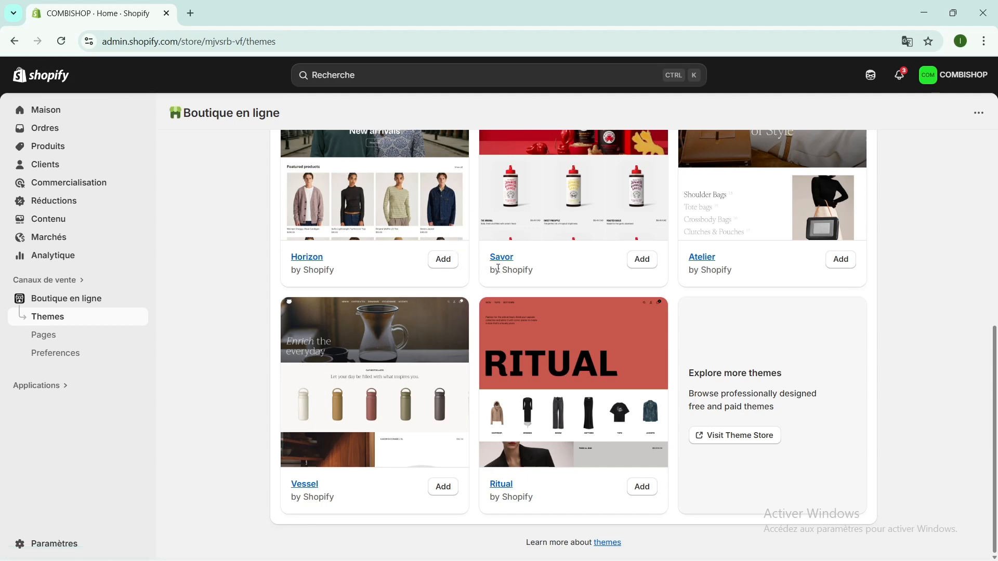
pyautogui.scroll(3, 498, 268)
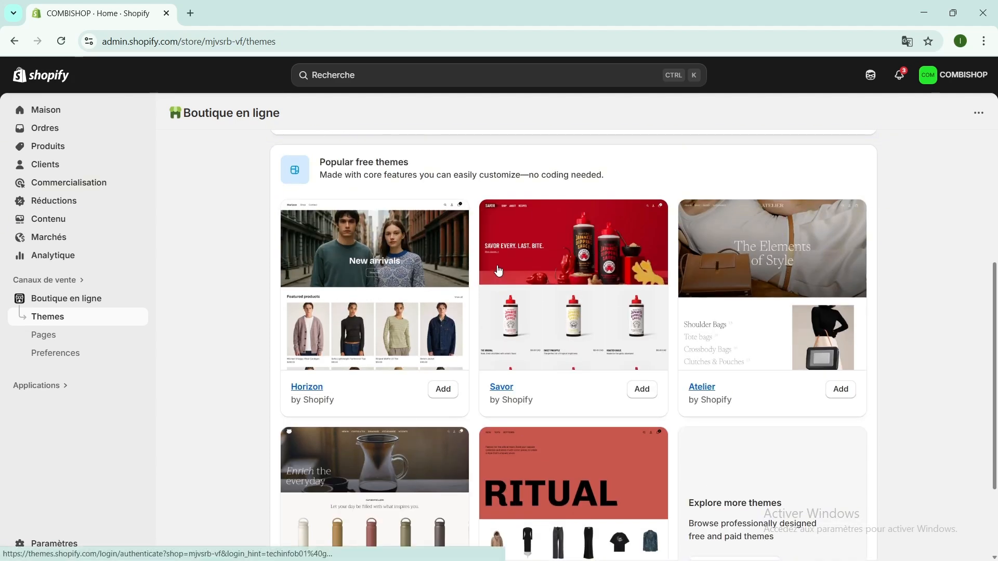
pyautogui.scroll(-3, 498, 268)
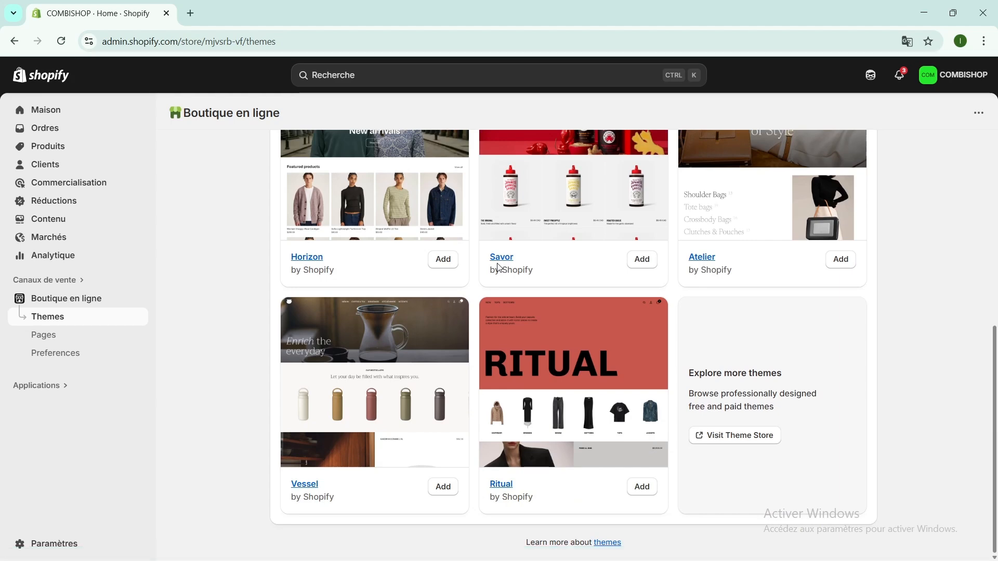
pyautogui.scroll(6, 498, 269)
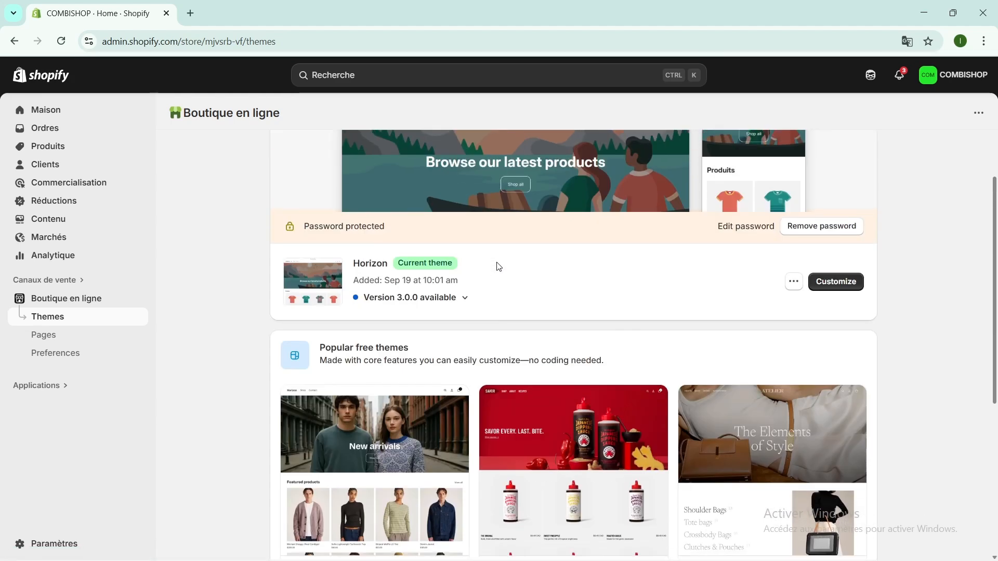
pyautogui.scroll(-6, 498, 267)
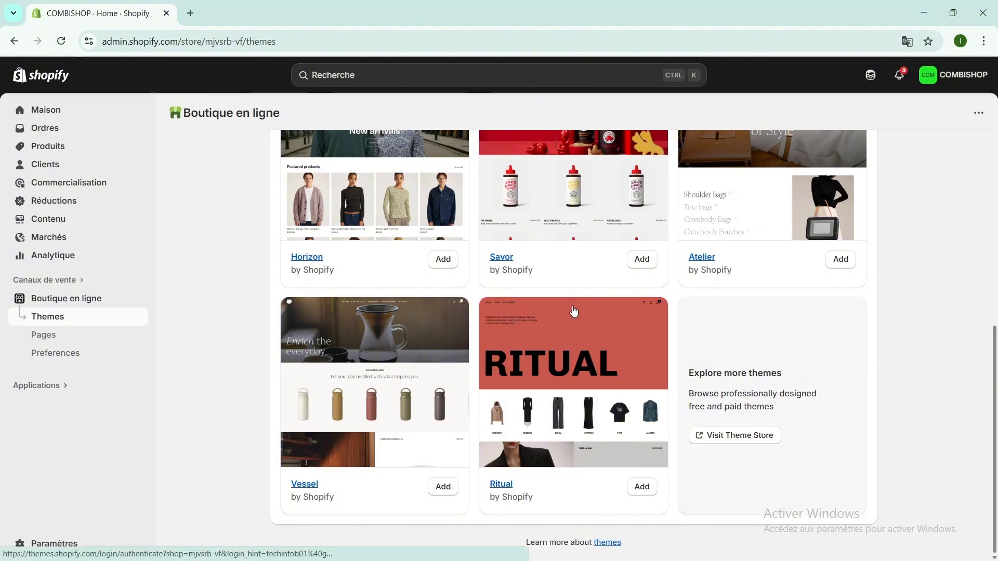
# Open the current Horizon theme for customization
pyautogui.scroll(7, 594, 309)
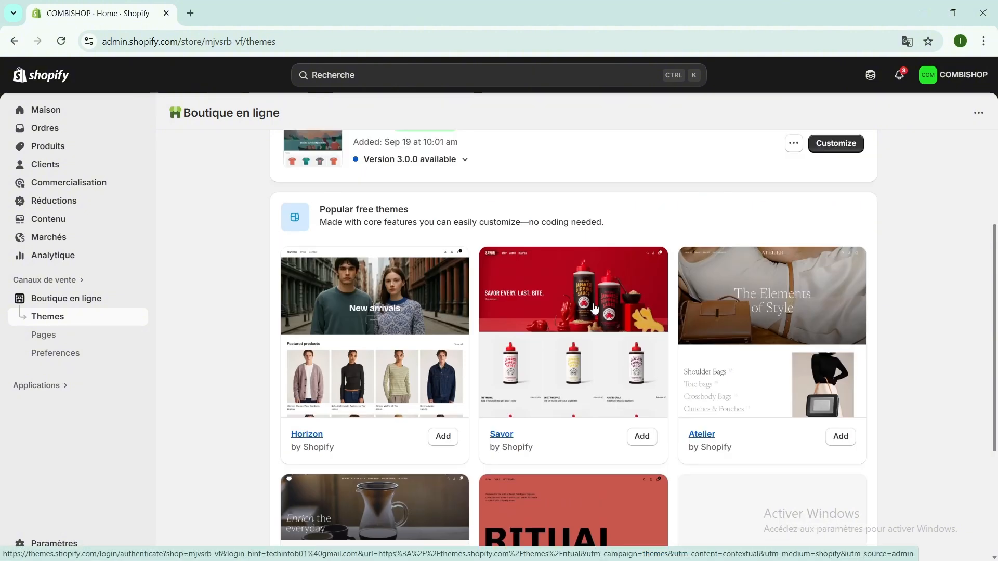
pyautogui.scroll(-2, 594, 308)
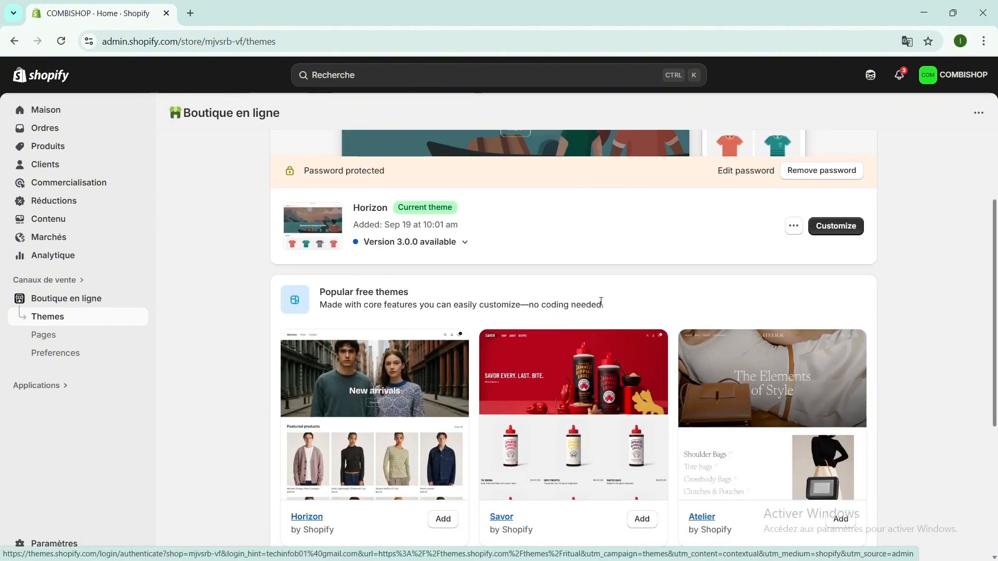
pyautogui.click(839, 232)
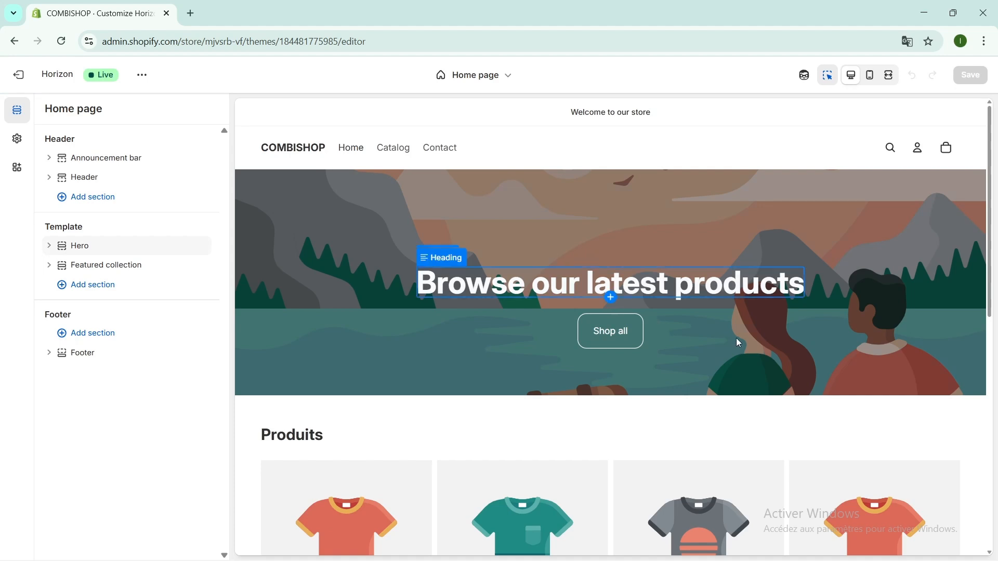
# Examine the home page preview from the hero banner through the product grid to the email sign-up and footer
pyautogui.scroll(-6, 553, 332)
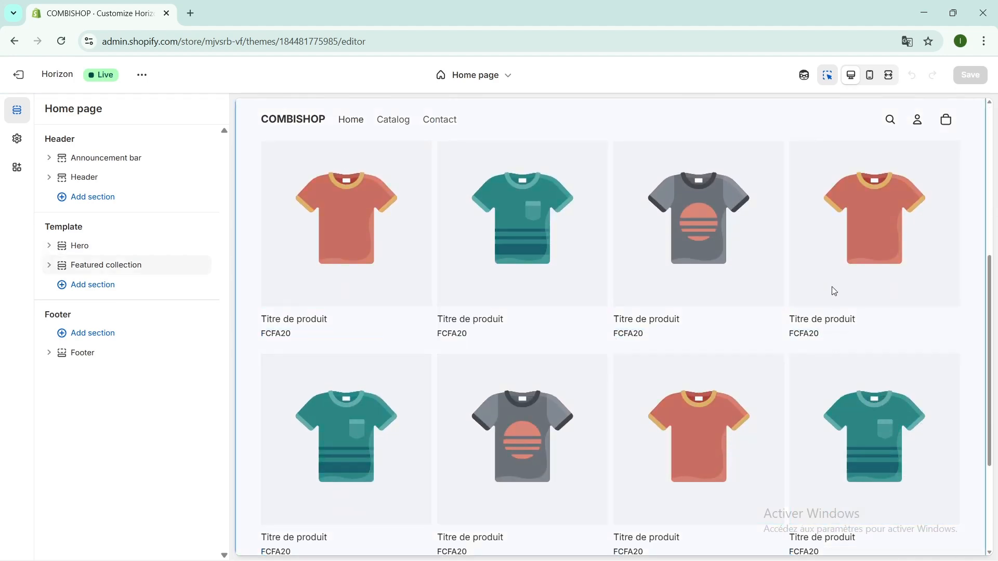
pyautogui.scroll(-3, 590, 329)
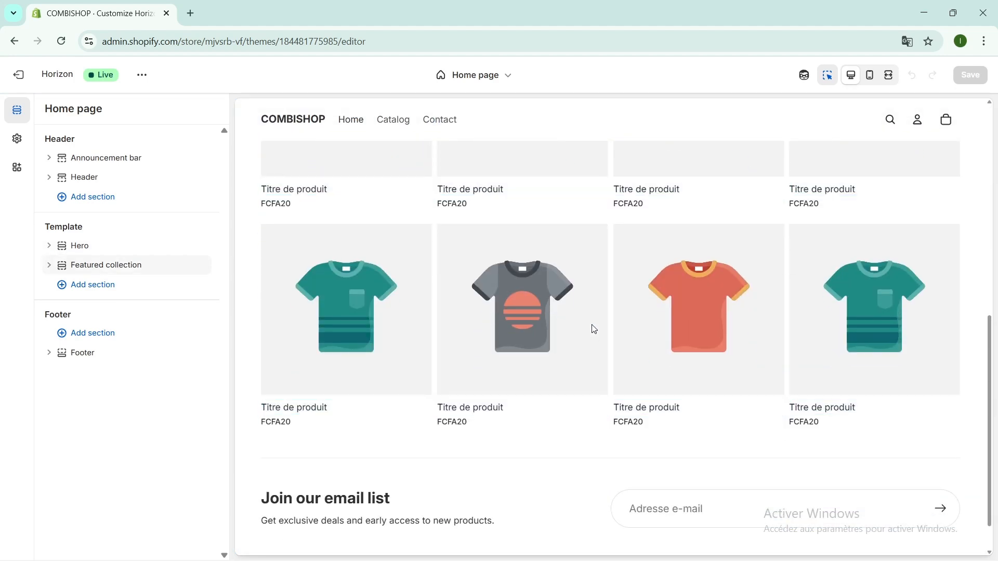
pyautogui.scroll(-1, 593, 328)
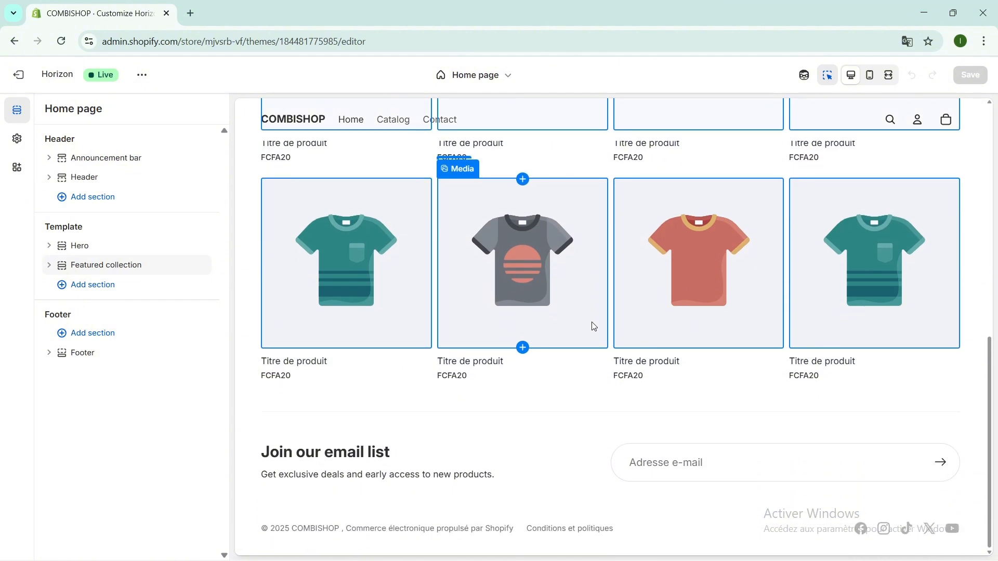
pyautogui.scroll(5, 594, 327)
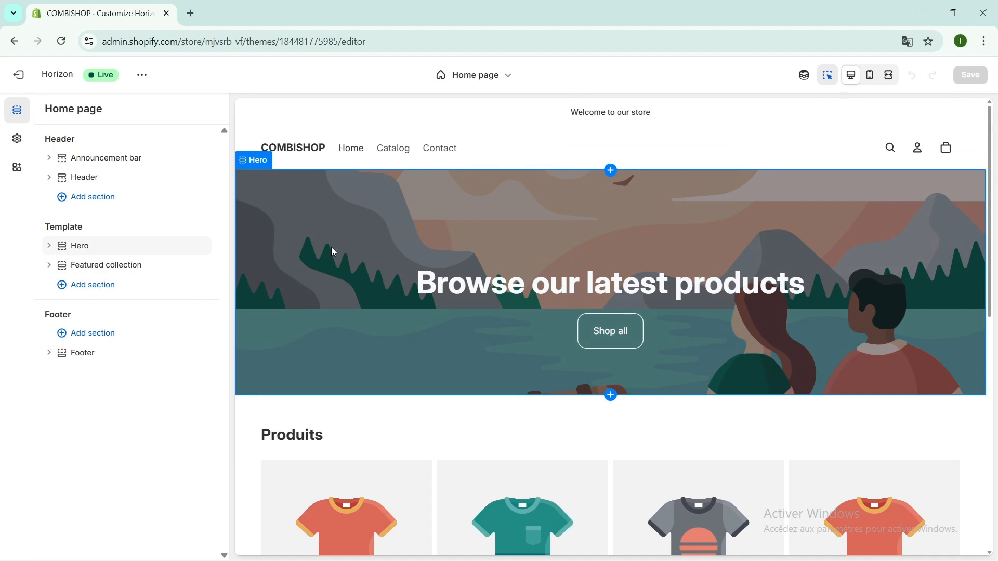
# Change the announcement bar text to "Welcome to our COMBISHOP" and save the theme
pyautogui.click(282, 120)
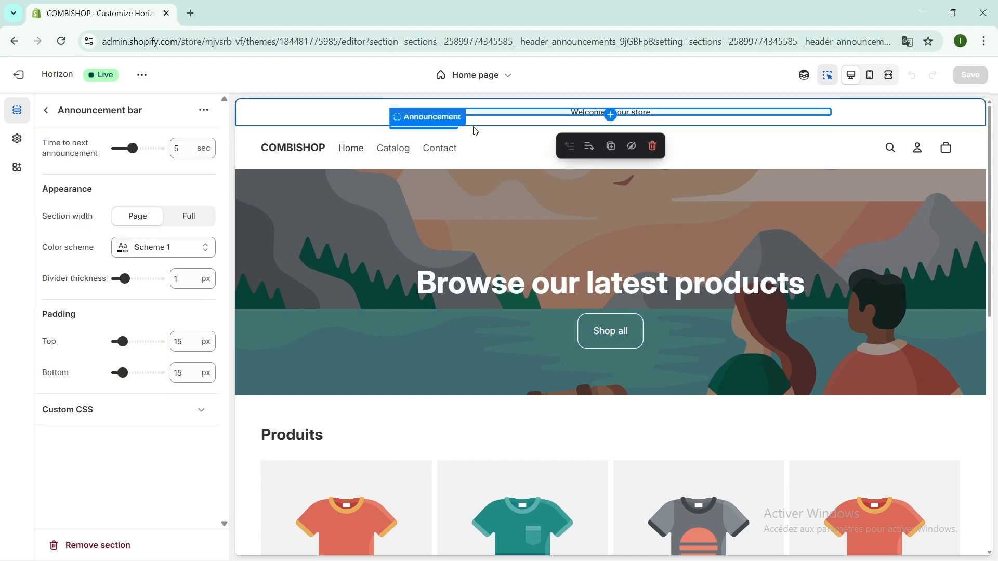
pyautogui.click(592, 115)
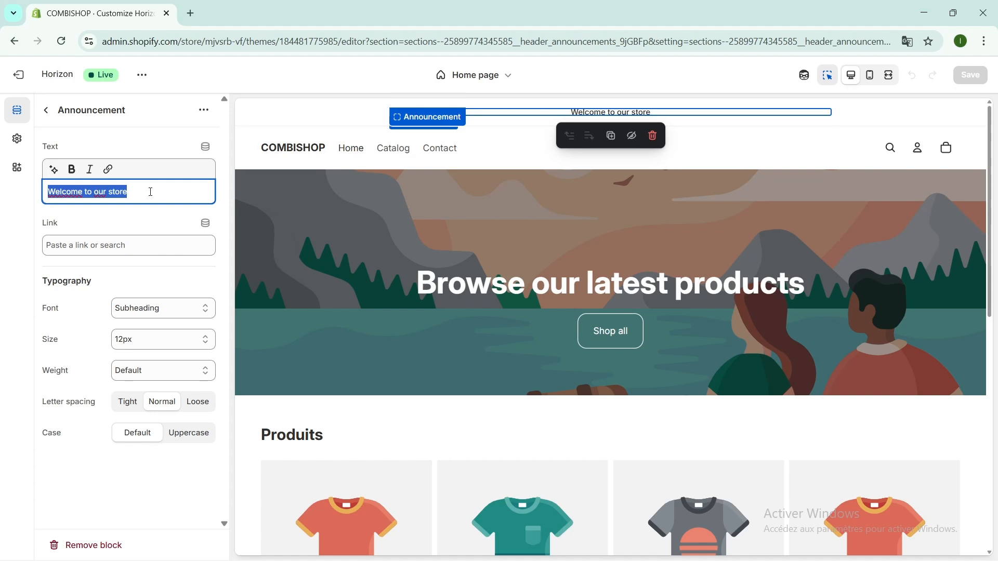
pyautogui.click(137, 196)
pyautogui.doubleClick(119, 191)
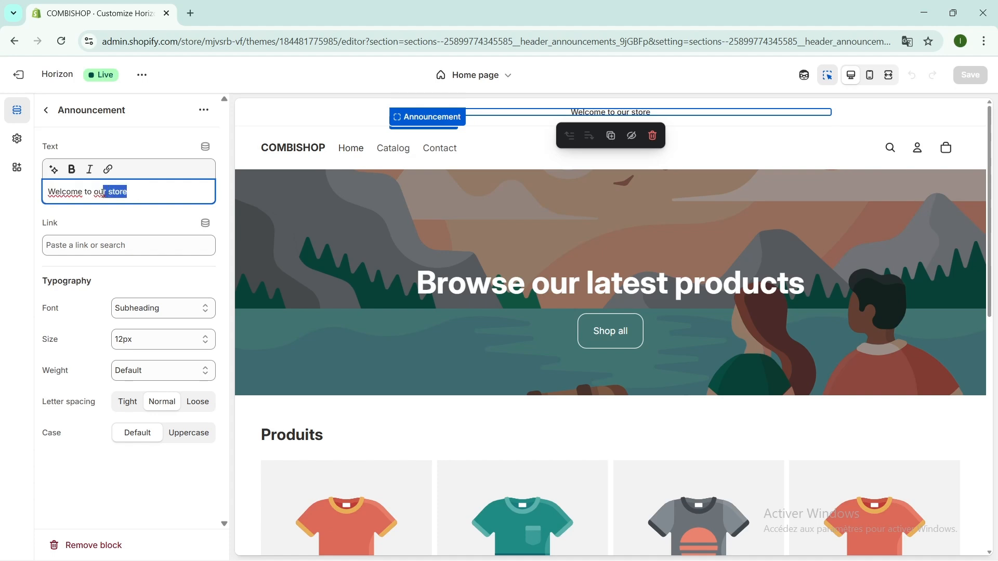
pyautogui.write('COMBISHOP')
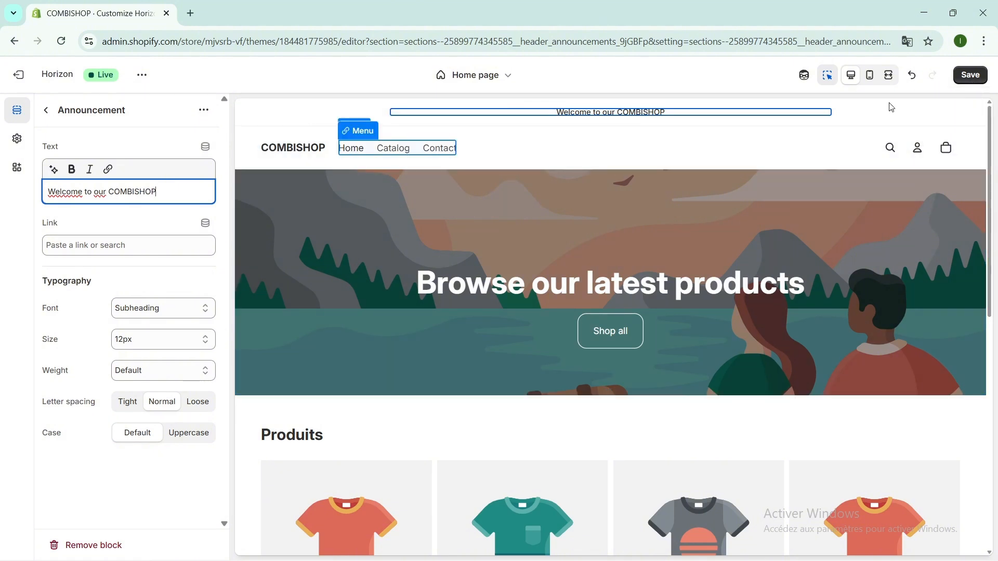
pyautogui.click(965, 78)
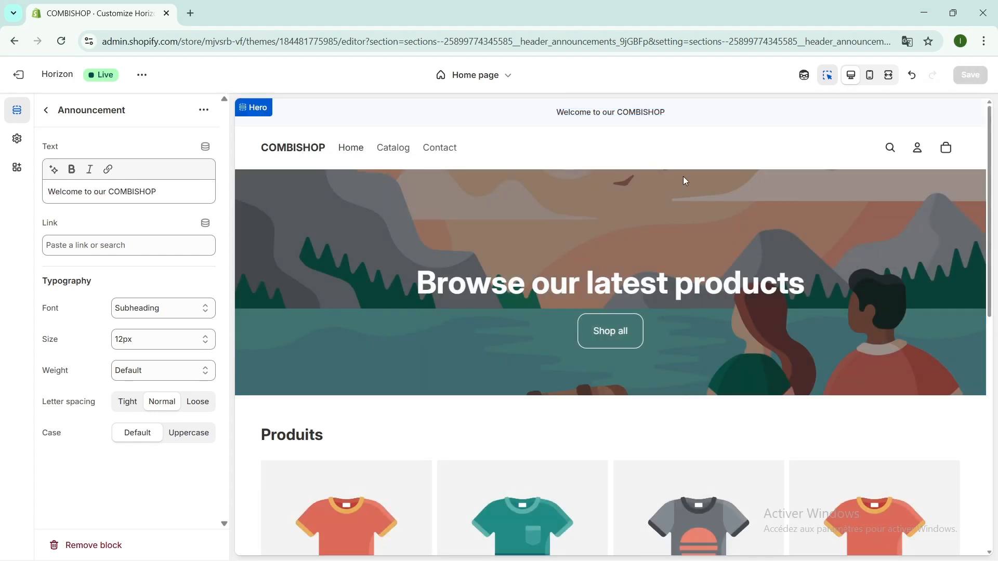
# Review the Hero section's settings, the Shop all button's style options and the header menu's color schemes
pyautogui.click(681, 176)
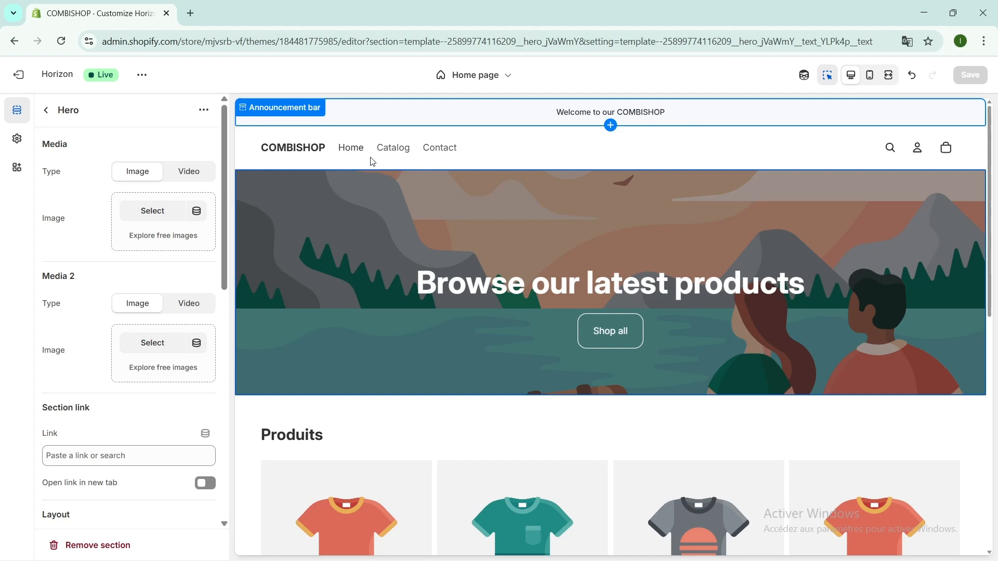
pyautogui.click(627, 334)
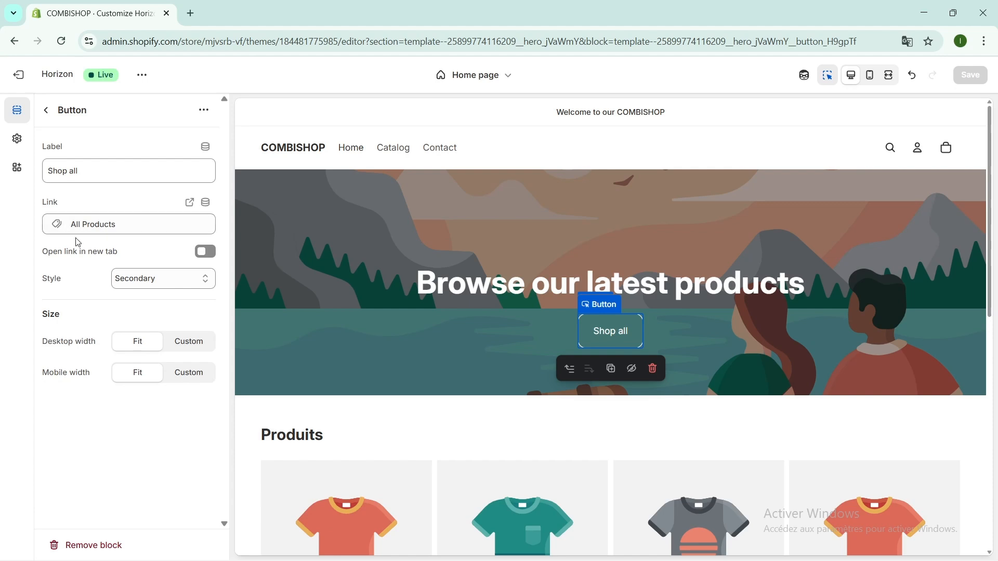
pyautogui.click(206, 280)
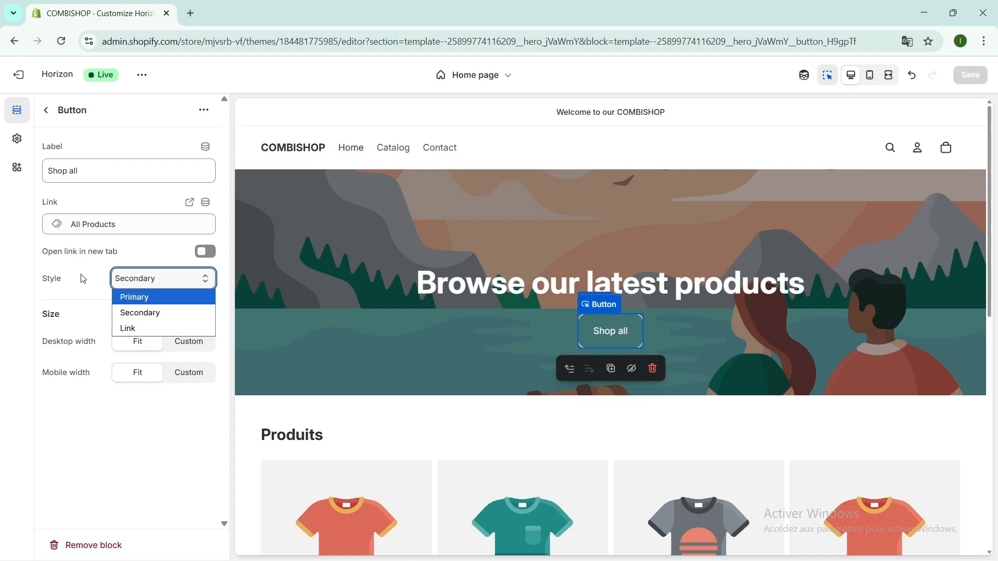
pyautogui.click(93, 280)
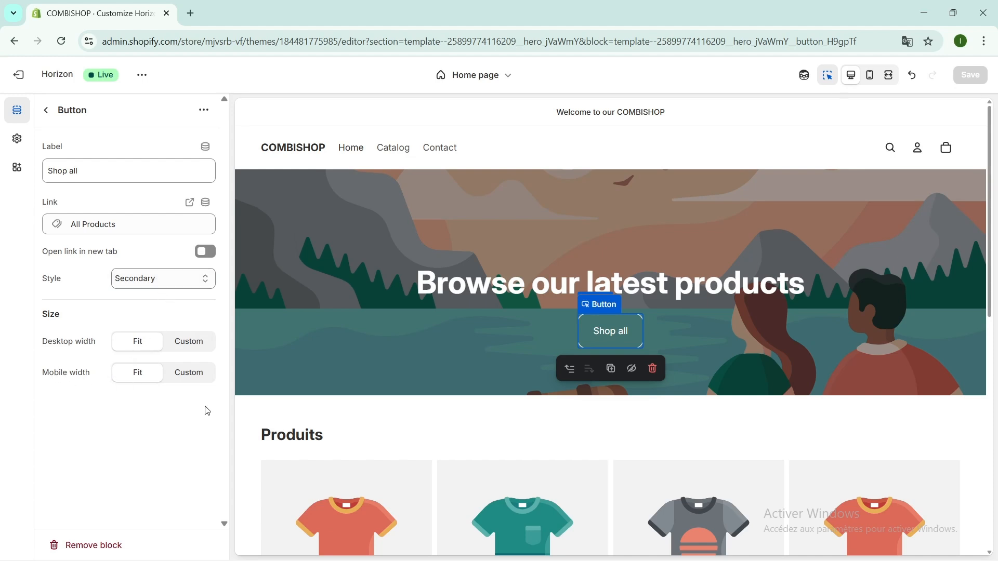
pyautogui.click(353, 153)
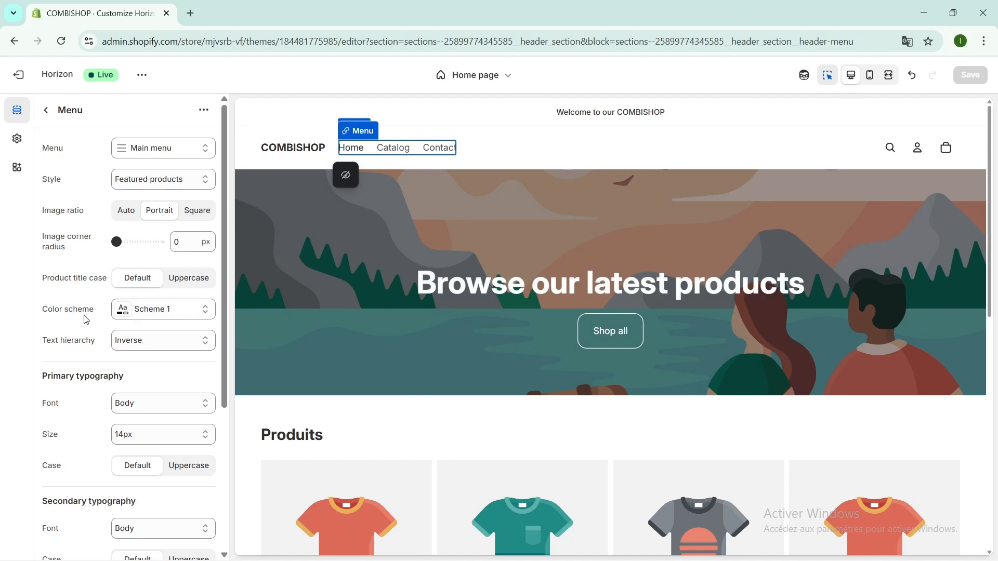
pyautogui.click(205, 315)
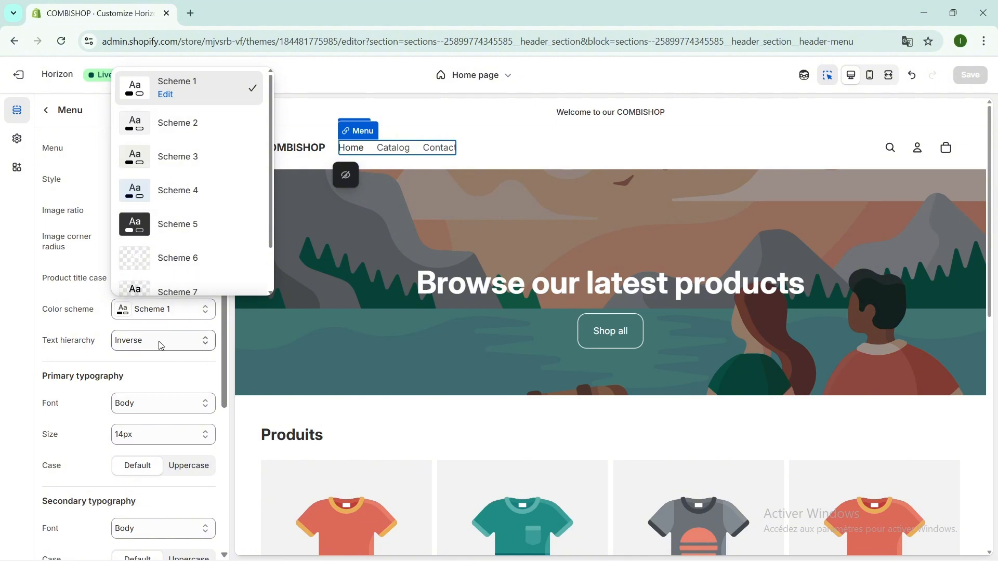
# Upload the "veste miel" JPG and use it as the first media image of the Hero section
pyautogui.click(364, 354)
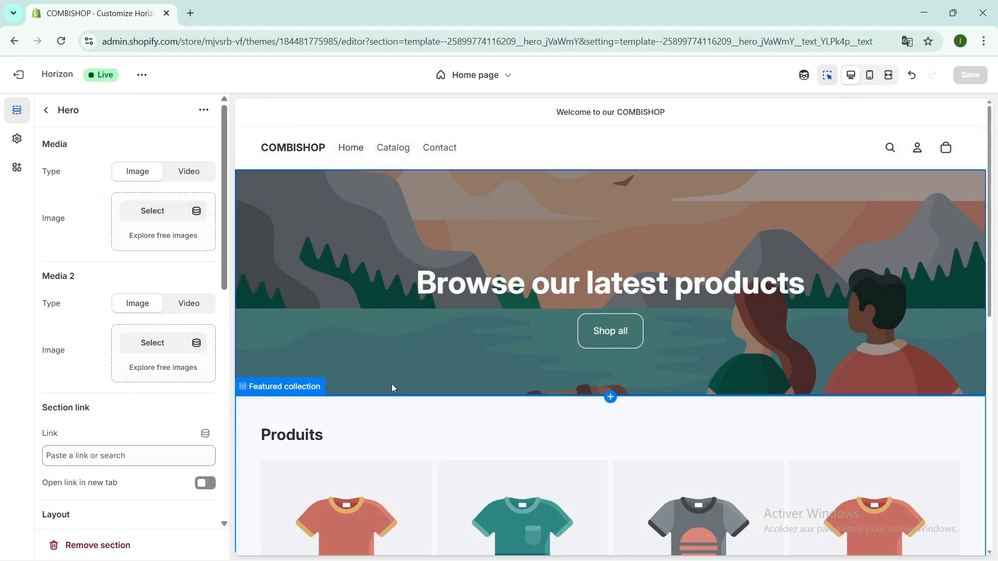
pyautogui.scroll(-3, 385, 383)
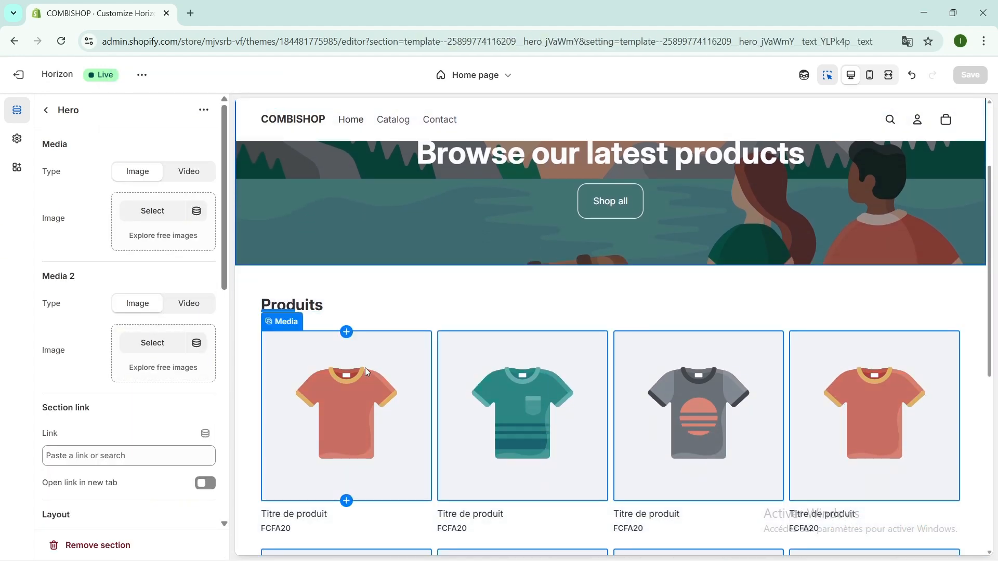
pyautogui.scroll(-3, 319, 383)
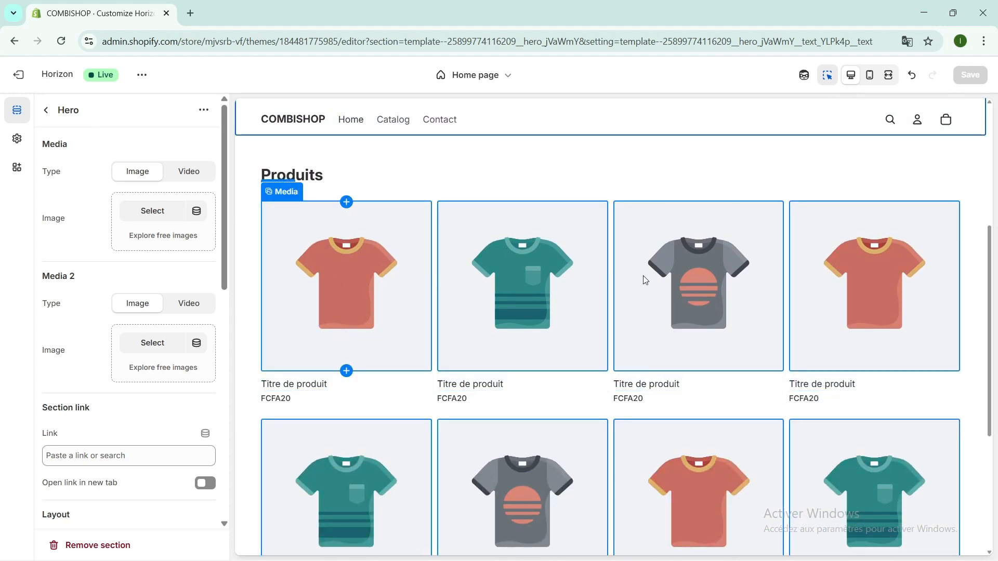
pyautogui.scroll(-5, 432, 401)
pyautogui.scroll(3, 428, 399)
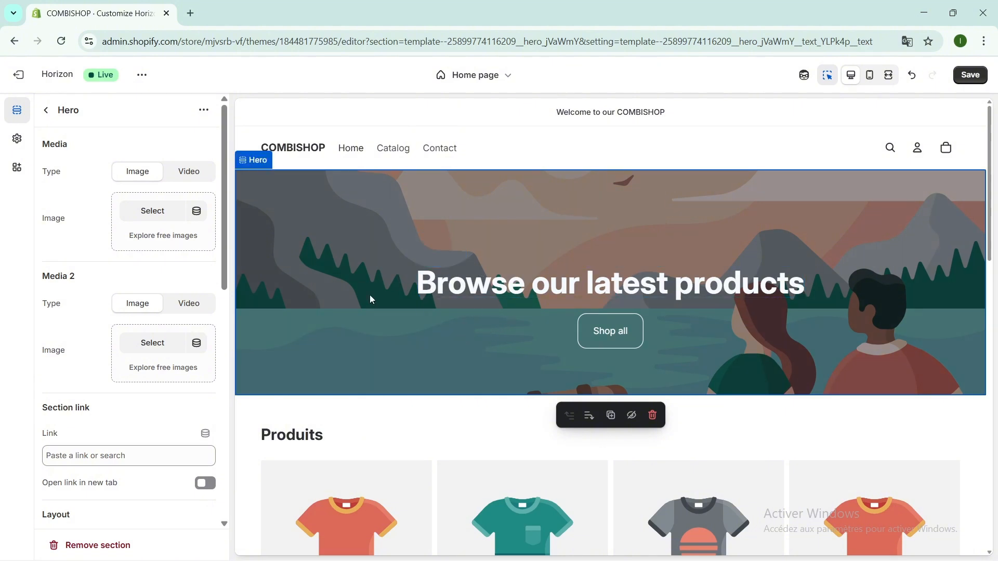
pyautogui.click(150, 213)
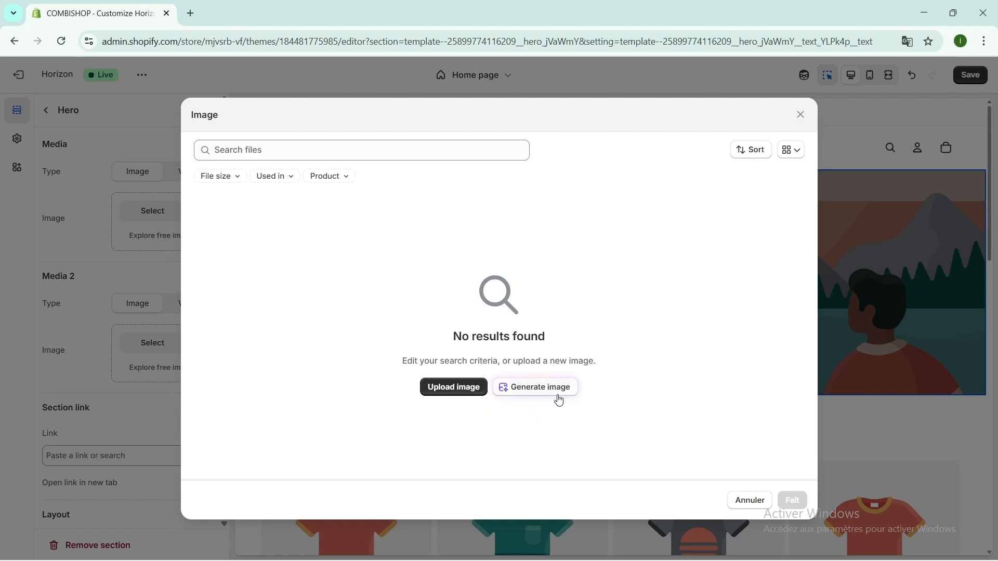
pyautogui.click(453, 391)
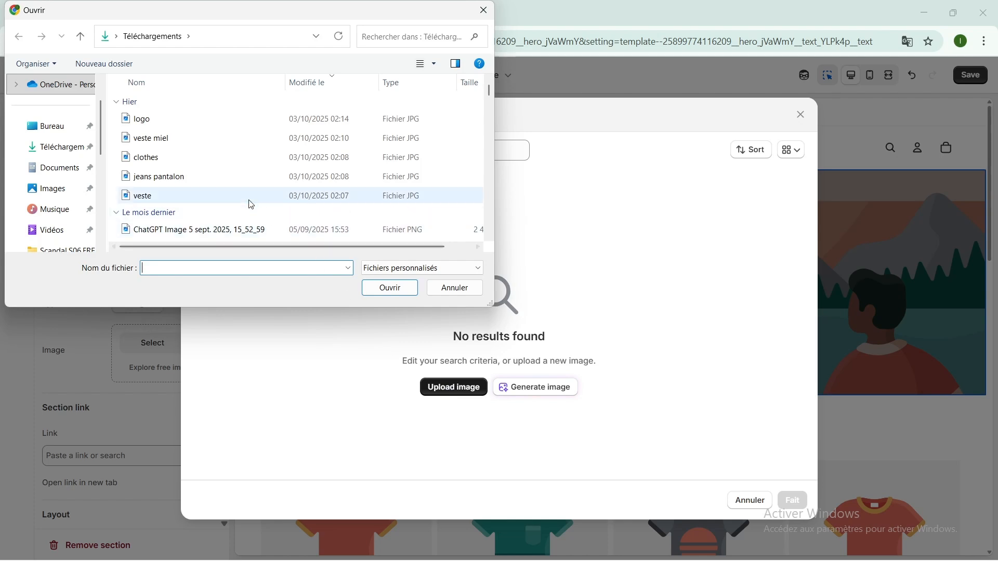
pyautogui.click(144, 139)
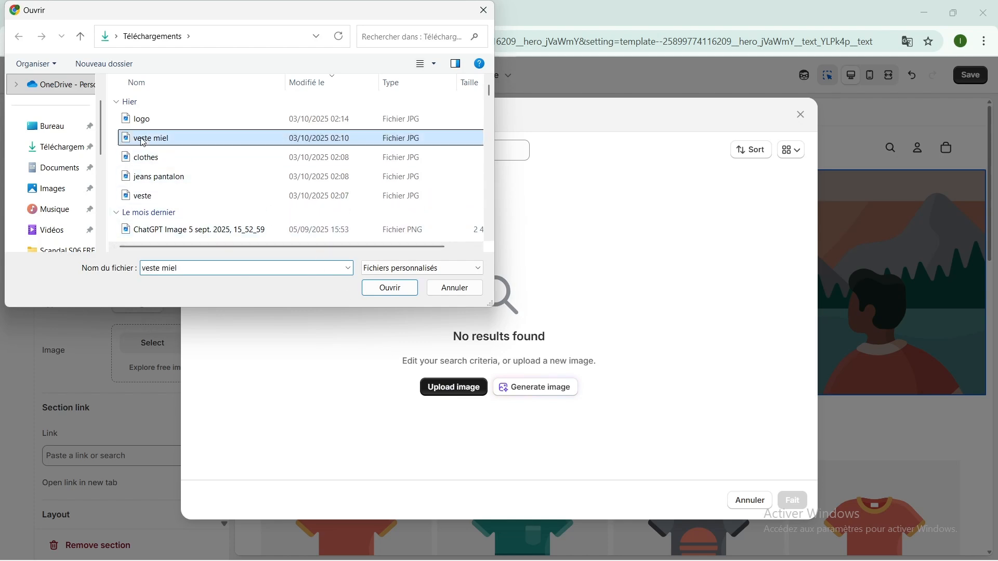
pyautogui.click(397, 292)
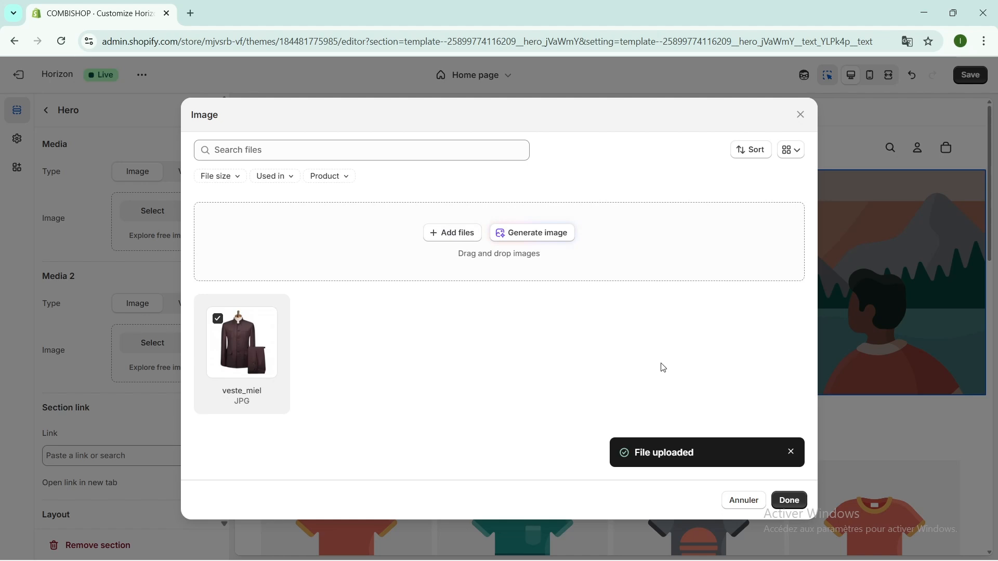
pyautogui.click(787, 502)
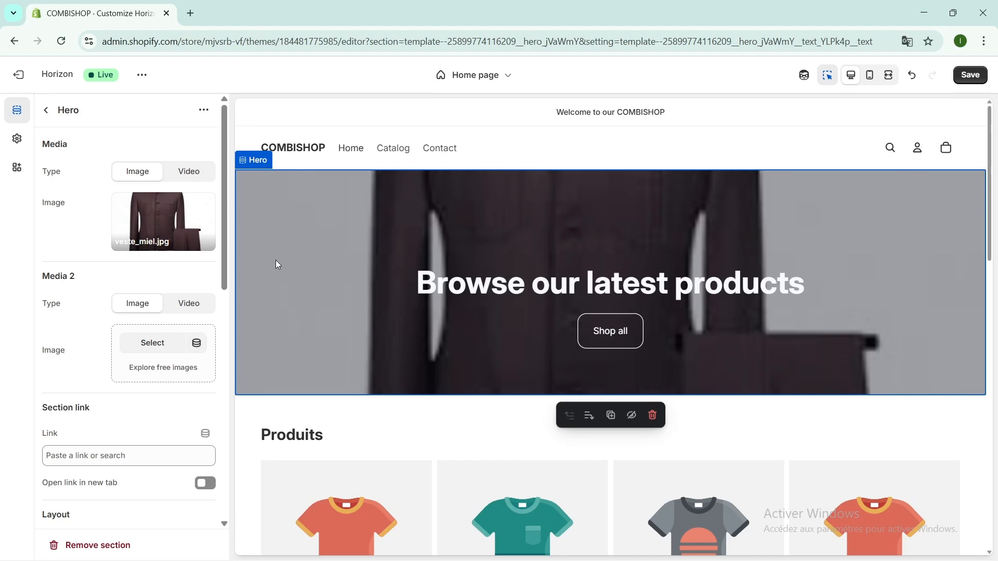
# Replace the Hero section's heading text with "WELCOME"
pyautogui.click(477, 290)
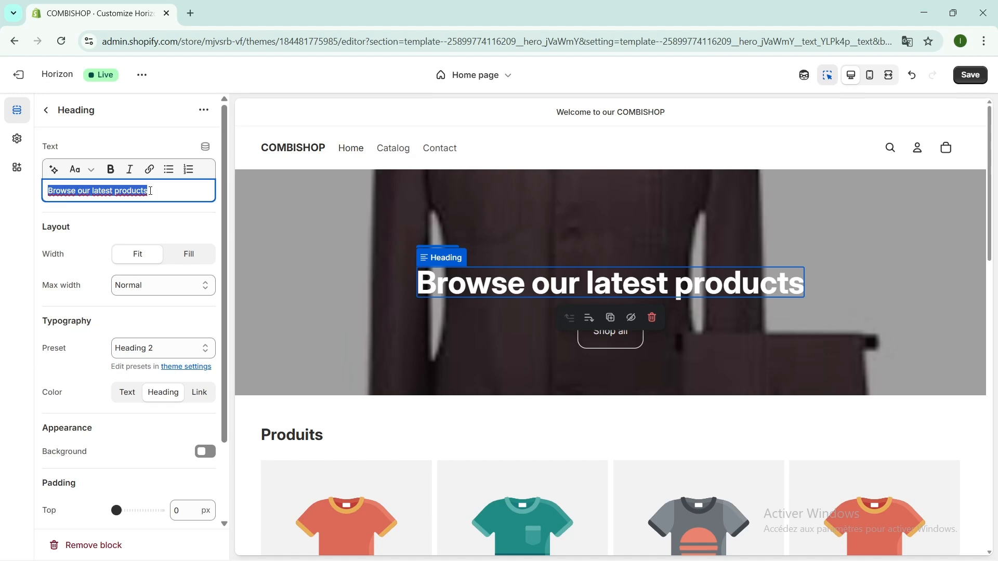
pyautogui.click(521, 300)
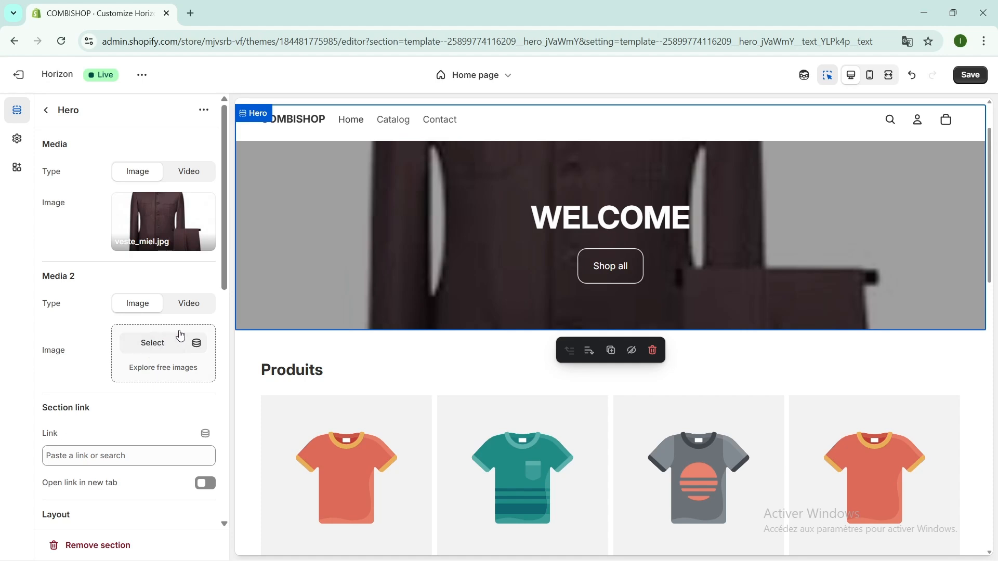
# Look over the product rows on the home page, then open the Contact page and examine its contact form
pyautogui.scroll(-3, 290, 330)
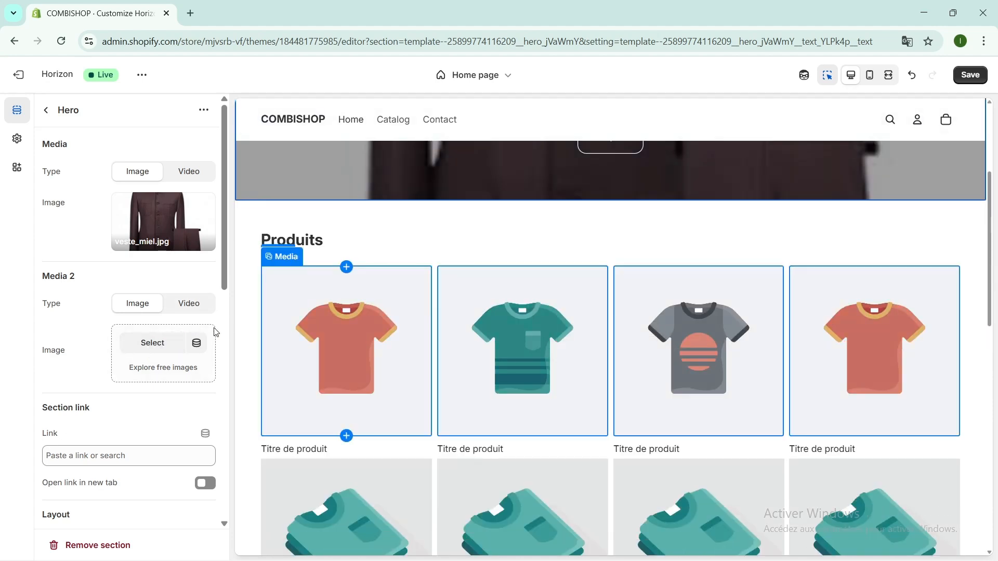
pyautogui.scroll(-5, 366, 366)
pyautogui.scroll(-4, 368, 370)
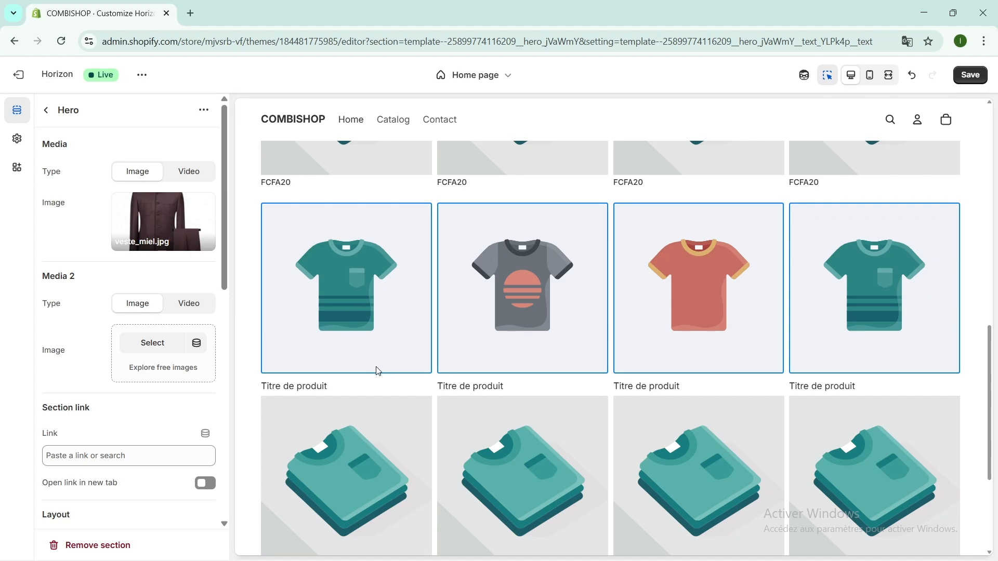
pyautogui.scroll(-4, 381, 369)
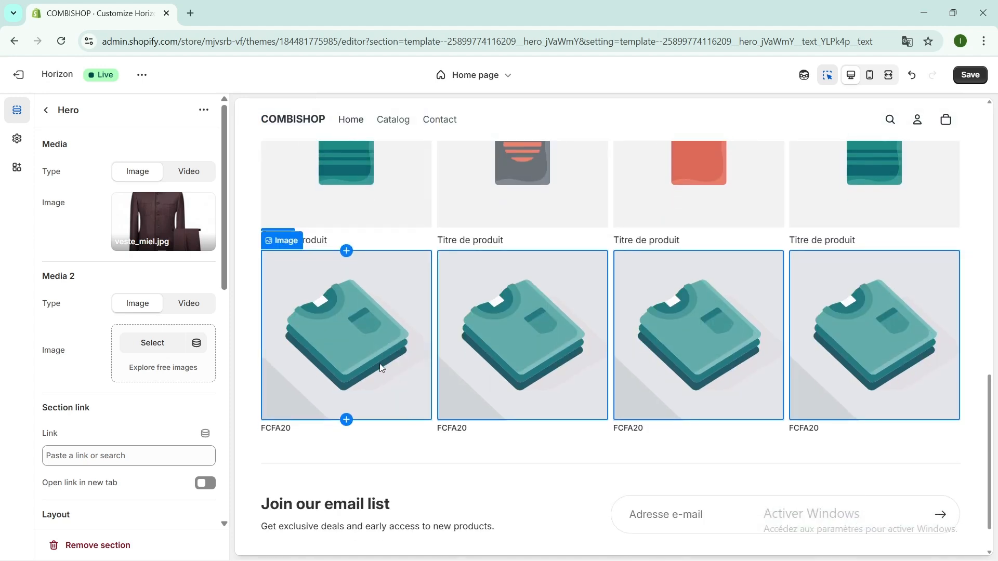
pyautogui.scroll(5, 403, 364)
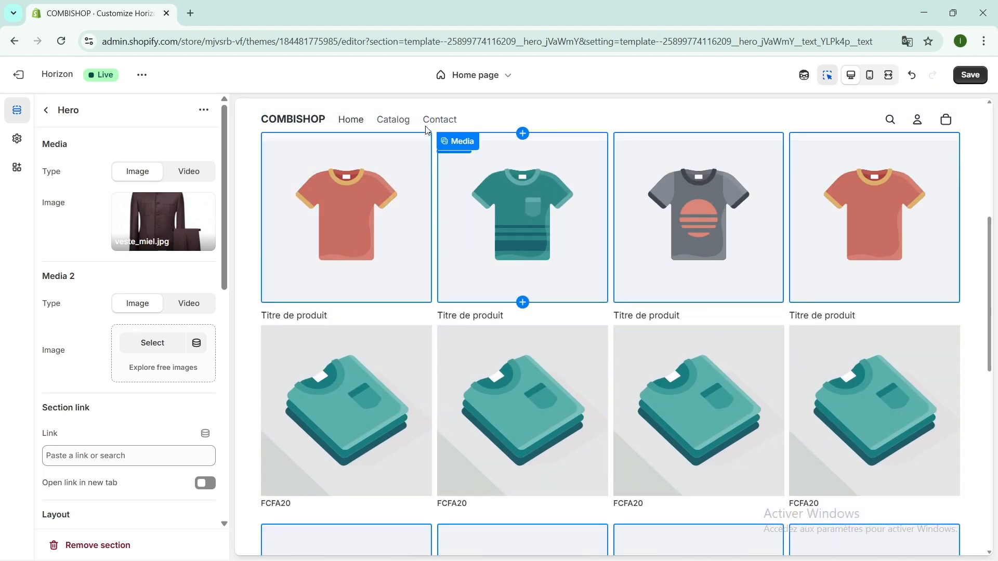
pyautogui.click(445, 123)
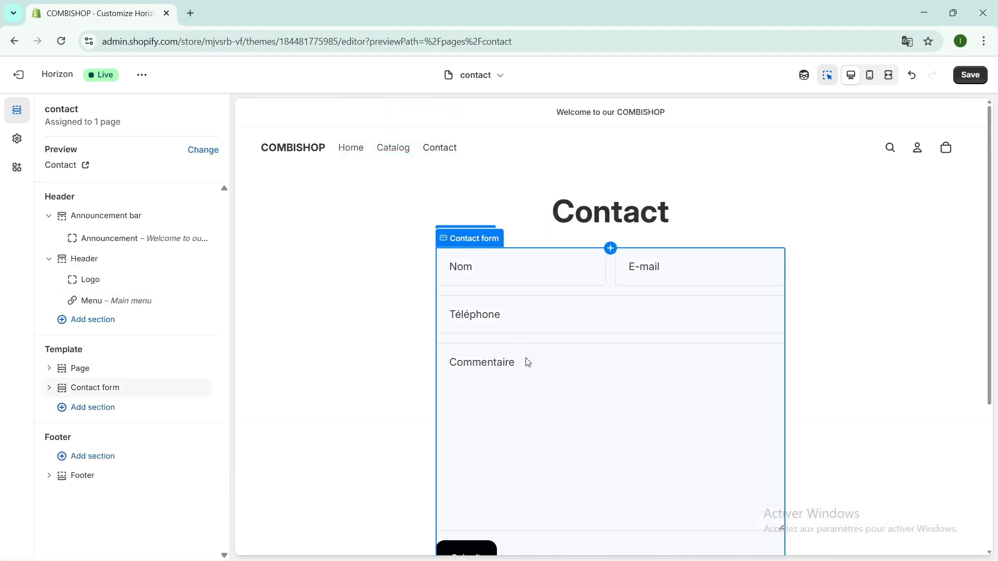
pyautogui.scroll(-1, 558, 310)
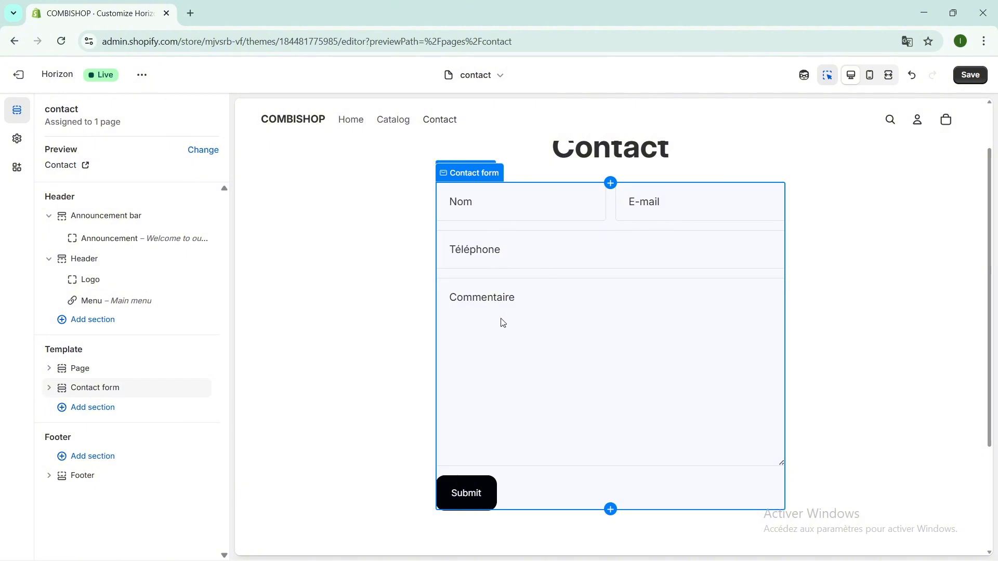
# Check the Contact page's form in the preview and save the theme customizations
pyautogui.scroll(1, 520, 371)
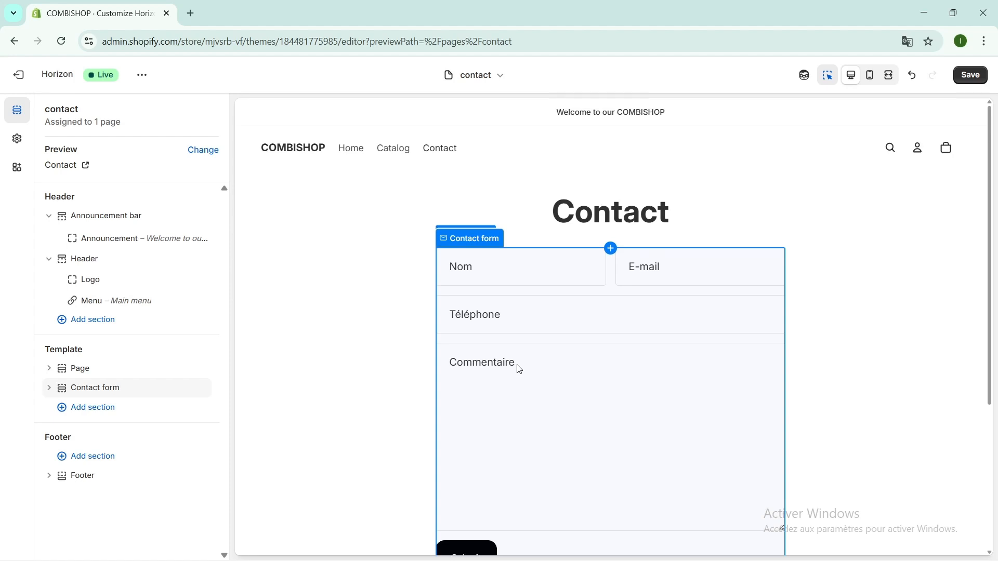
pyautogui.scroll(-1, 519, 369)
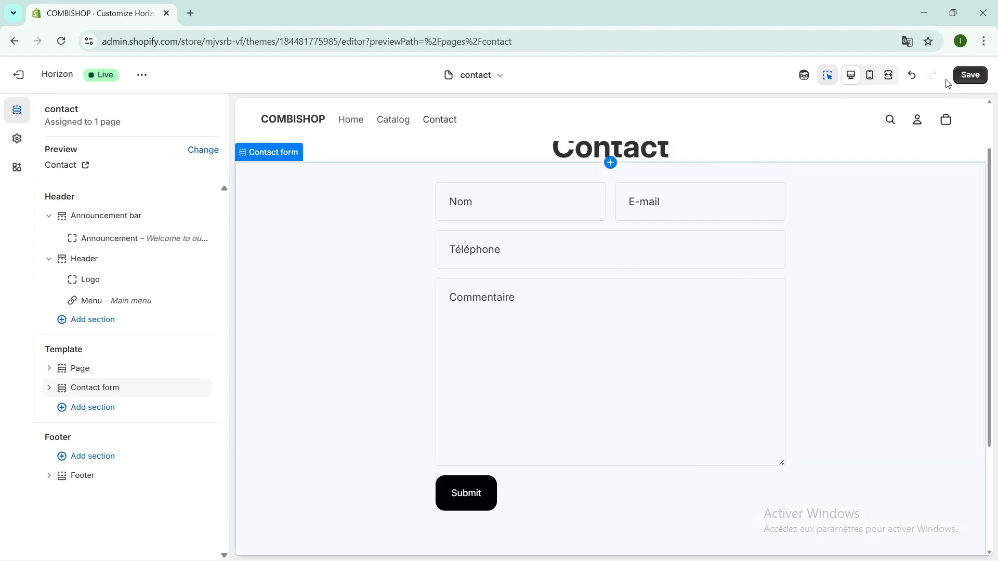
pyautogui.click(967, 75)
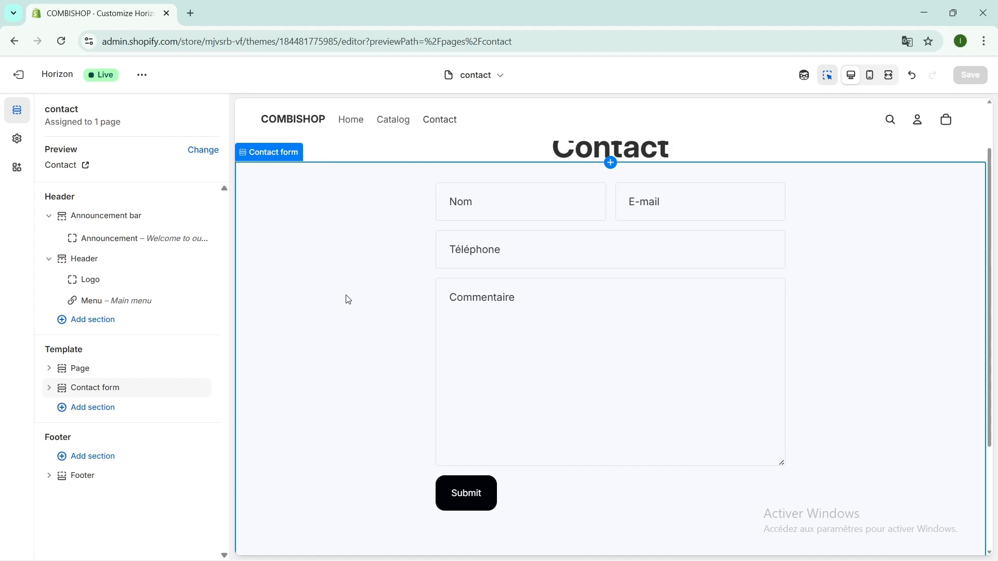
# Leave the theme editor and look over the current Horizon theme and the popular free themes
pyautogui.hotkey('alt', 'Left')
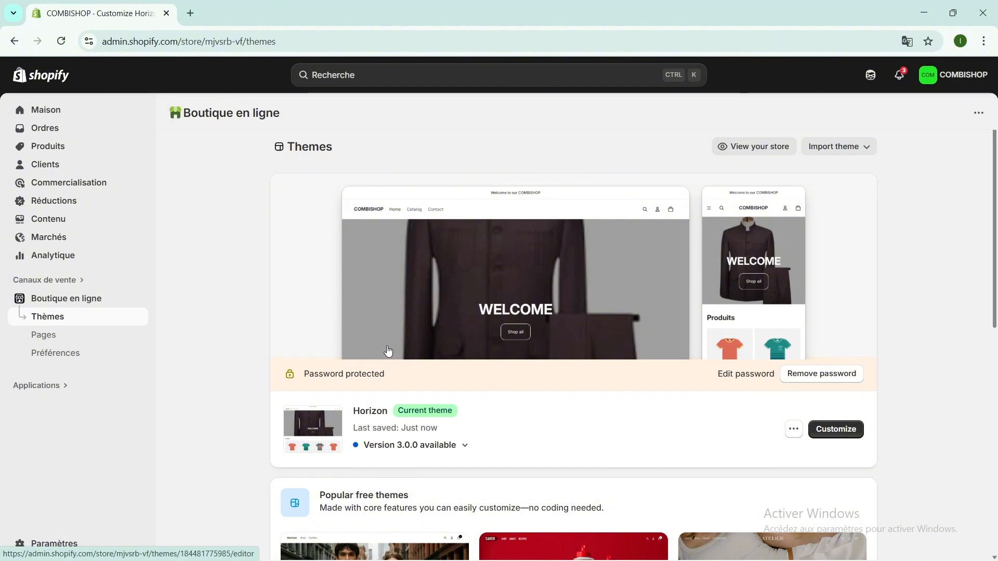
pyautogui.scroll(-5, 418, 345)
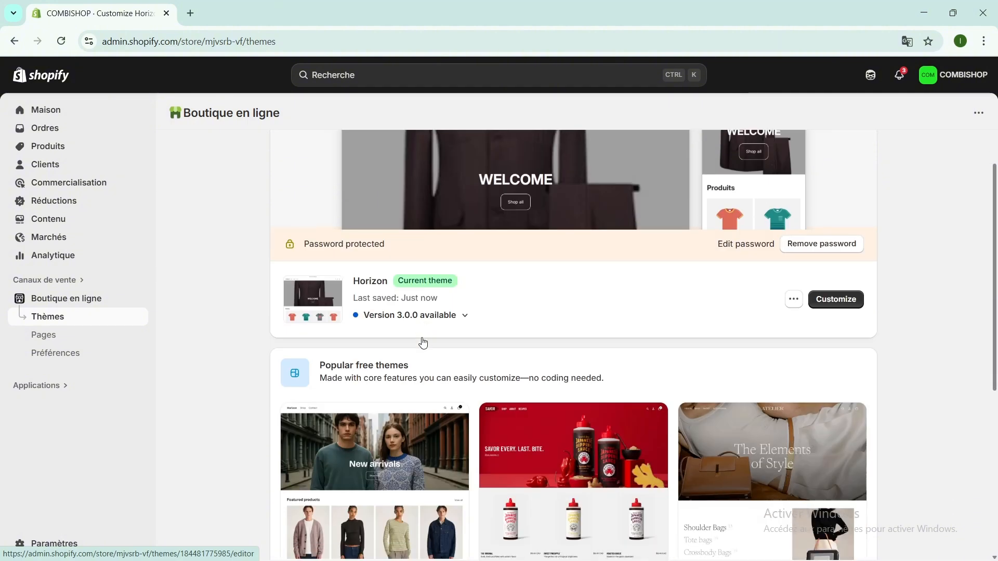
pyautogui.scroll(5, 422, 342)
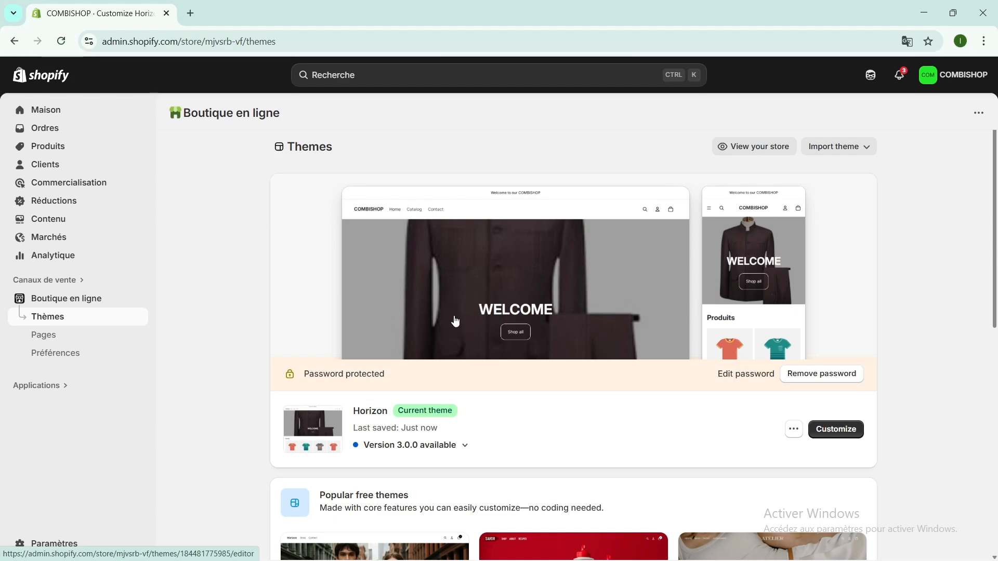
pyautogui.scroll(-5, 457, 316)
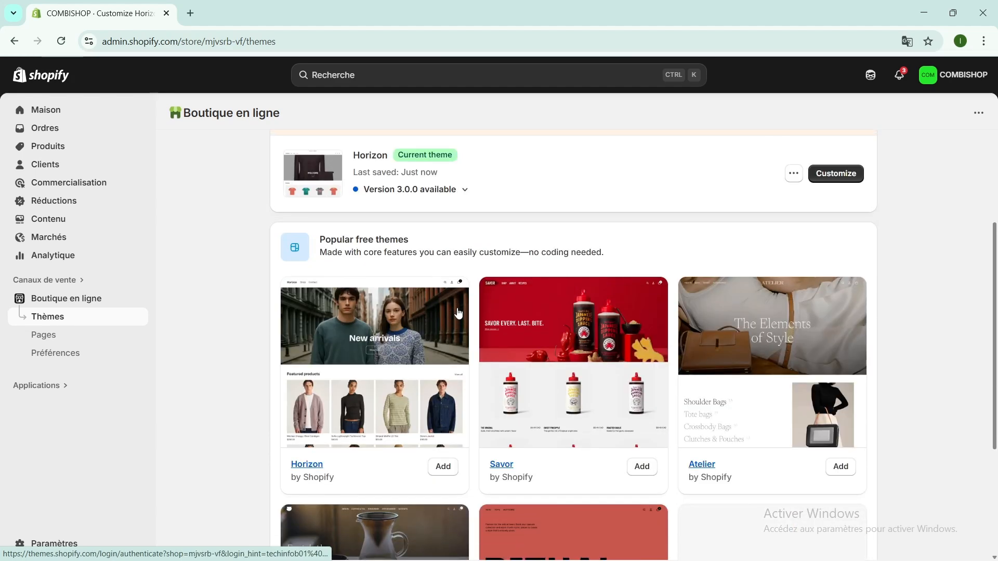
pyautogui.scroll(5, 457, 312)
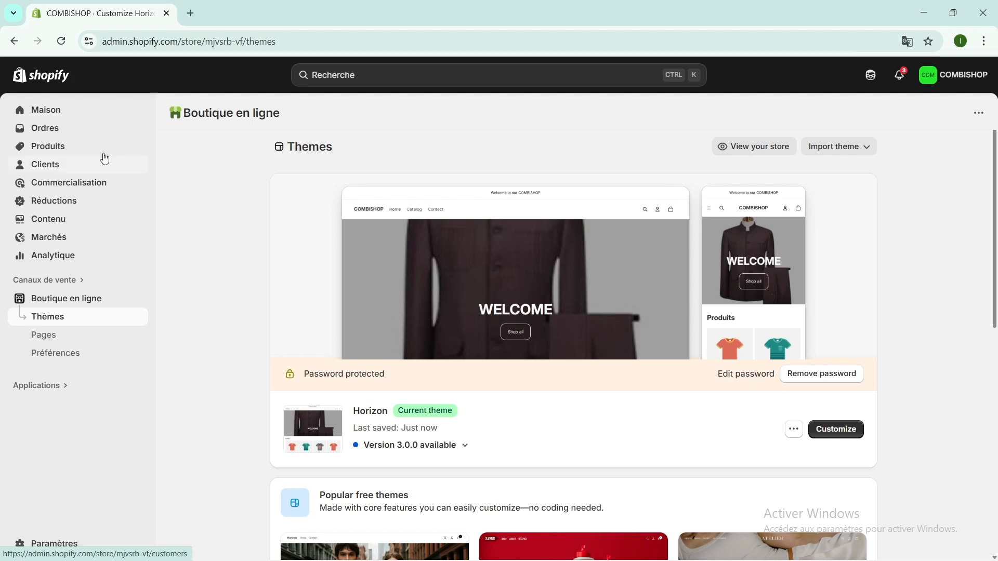
# Open the payment settings from the store's home page setup cards and dismiss the setup guide
pyautogui.click(47, 113)
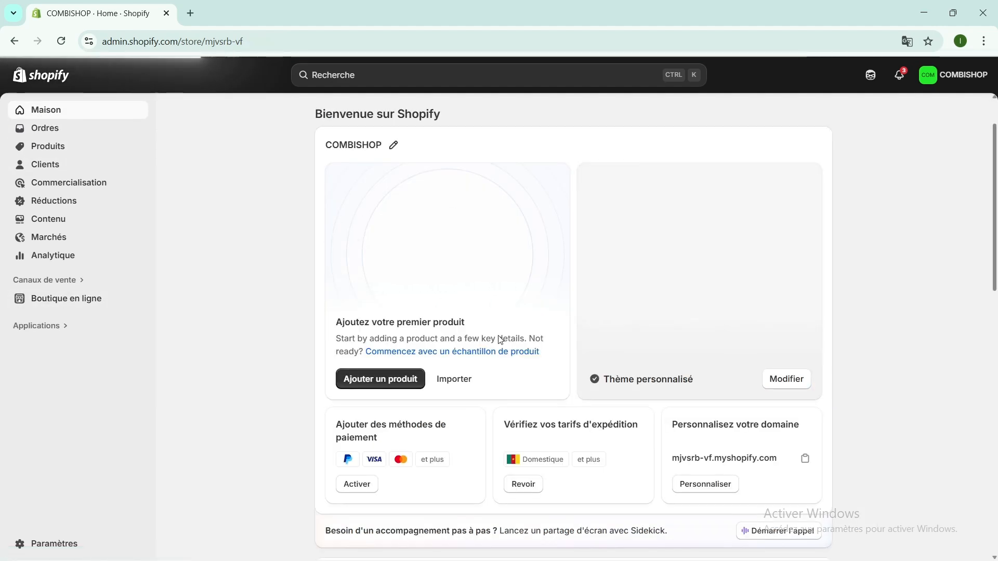
pyautogui.scroll(-4, 499, 337)
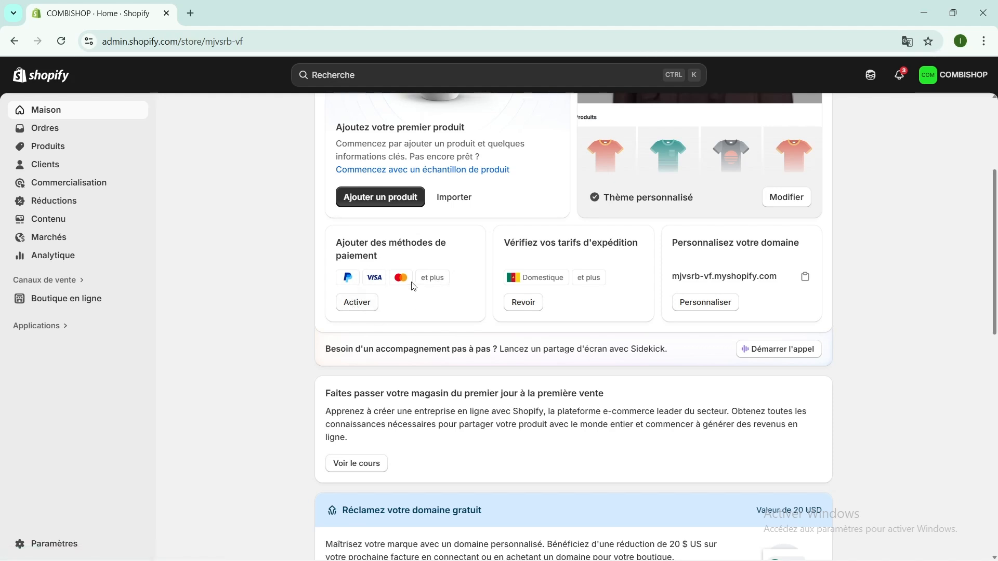
pyautogui.click(358, 304)
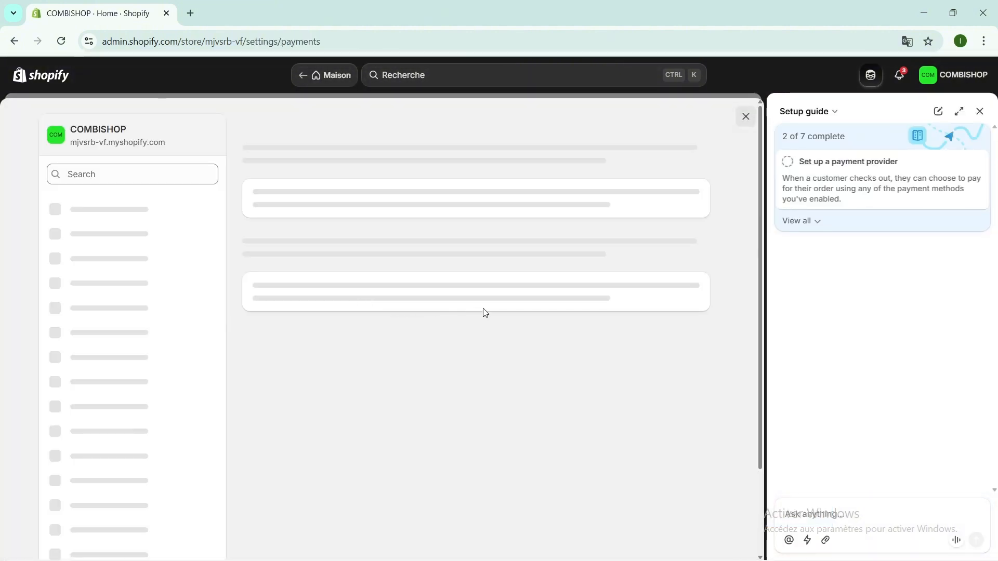
pyautogui.click(979, 111)
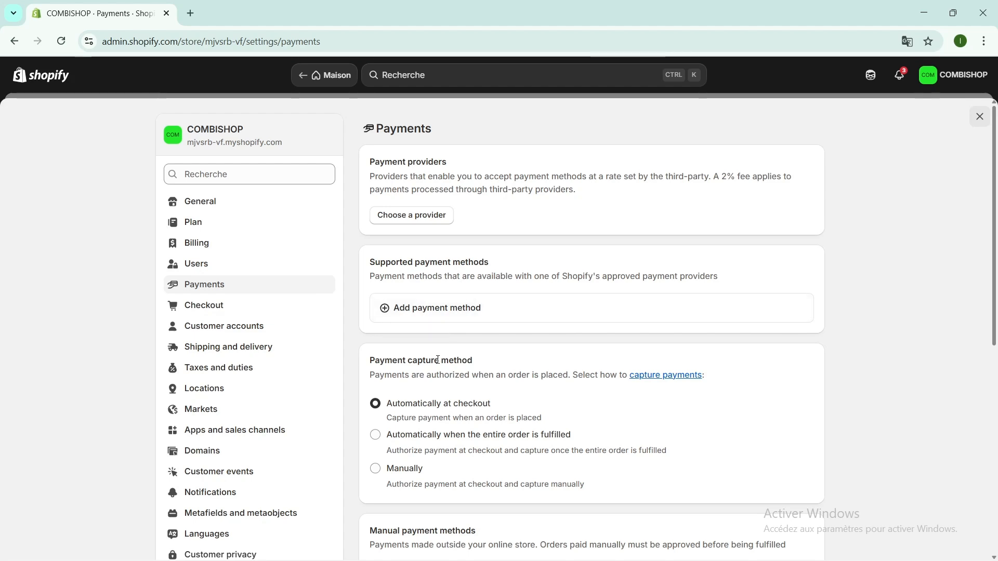
pyautogui.scroll(-3, 433, 358)
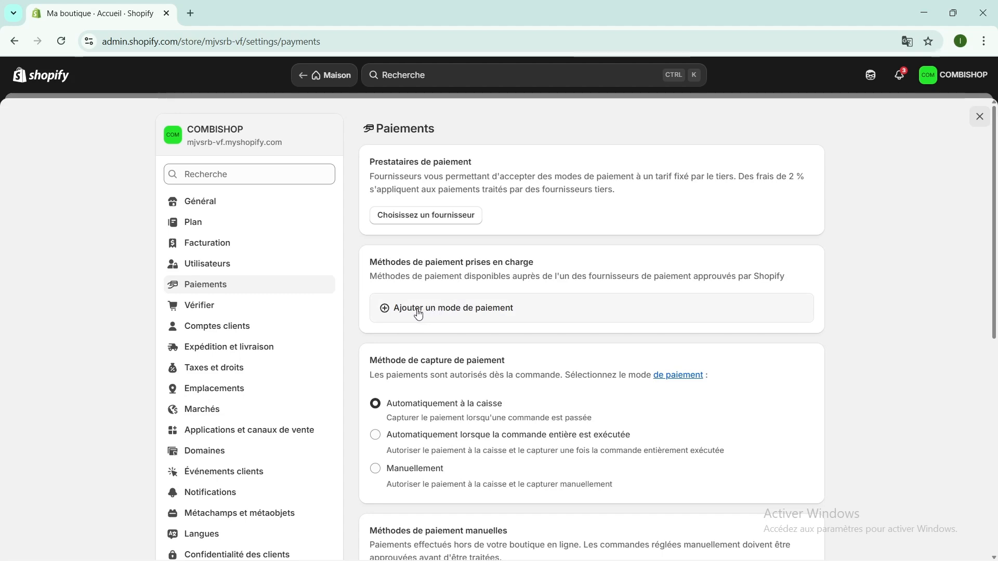
# Search the supported payment methods for "VISA" and then for "MA"
pyautogui.click(416, 310)
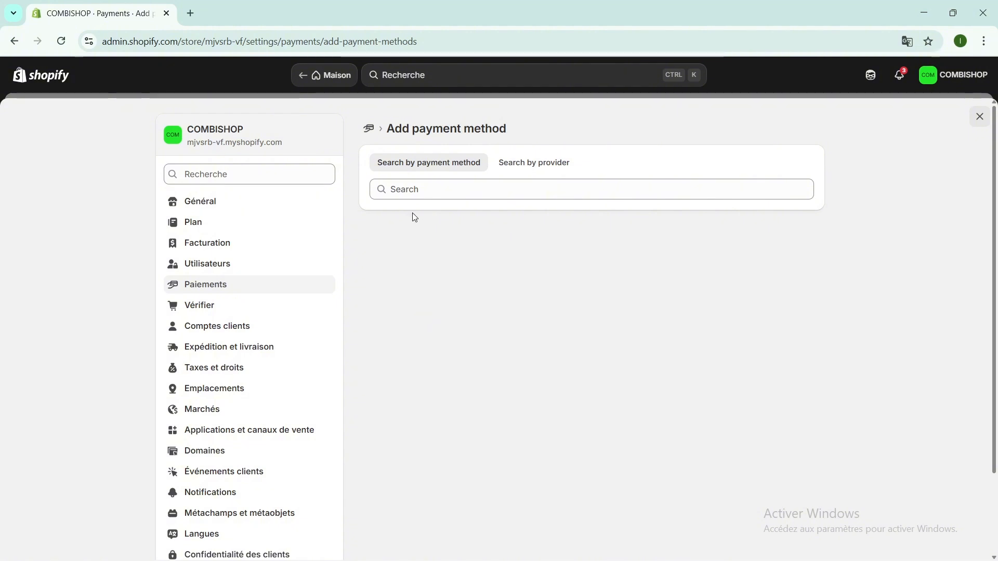
pyautogui.click(405, 190)
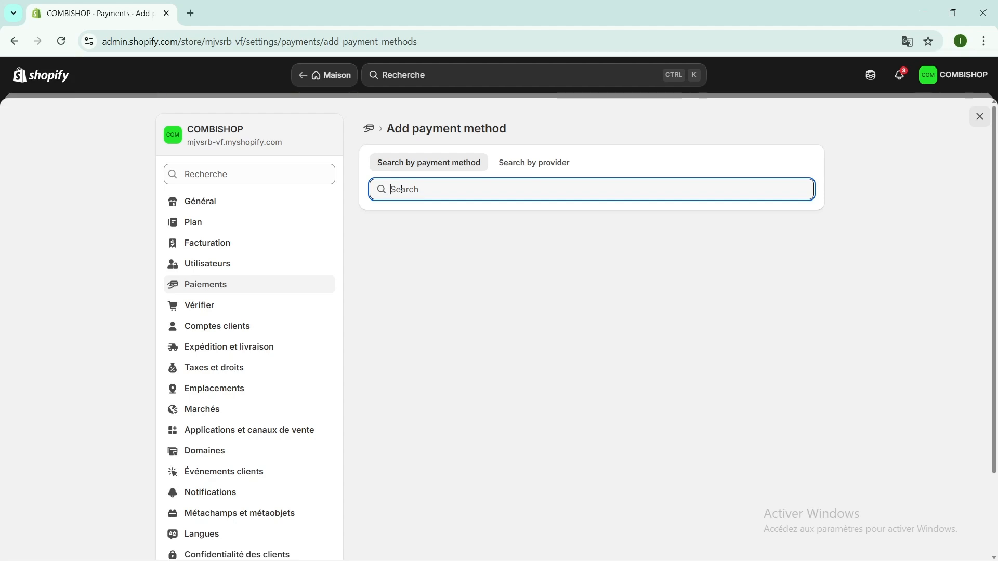
pyautogui.write('VISA')
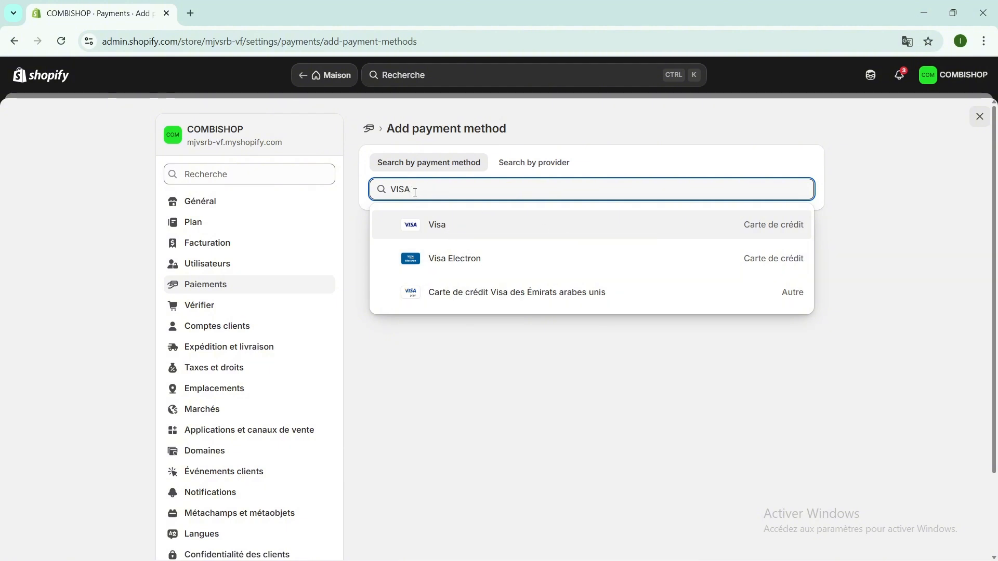
pyautogui.press('BackSpace')
pyautogui.press('BackSpace')
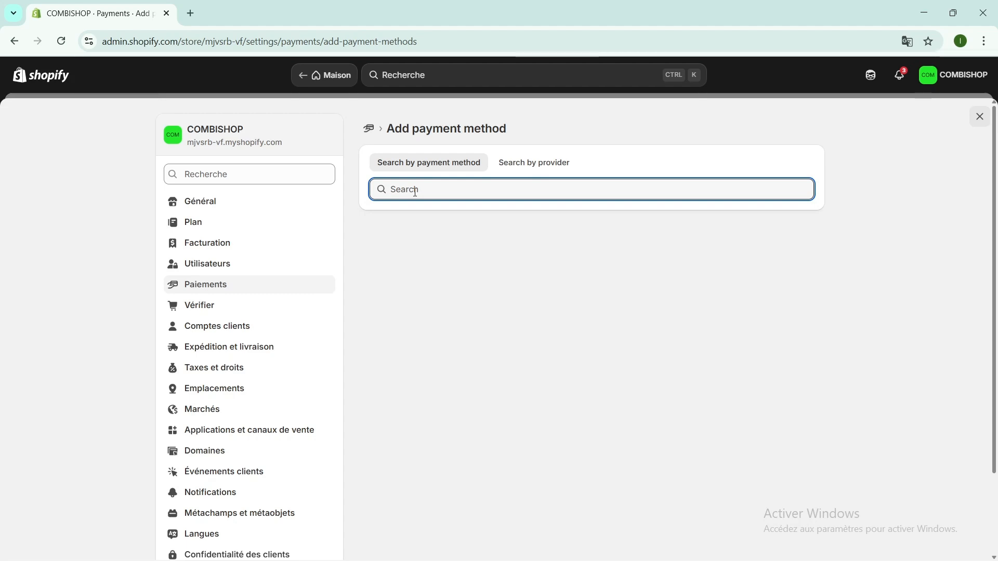
pyautogui.write('MA')
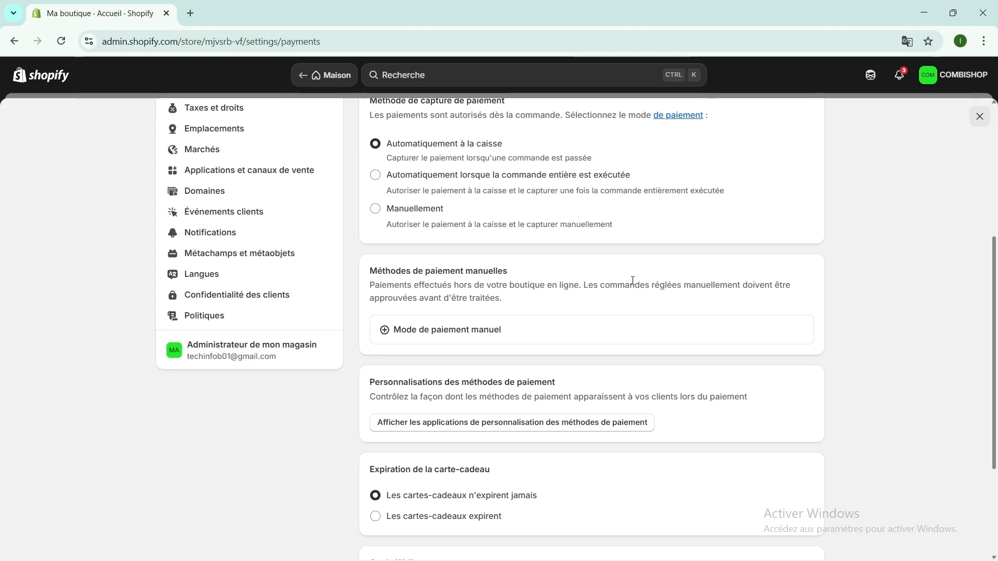
# Set the payment capture method to manual (Manuellement)
pyautogui.scroll(2, 633, 280)
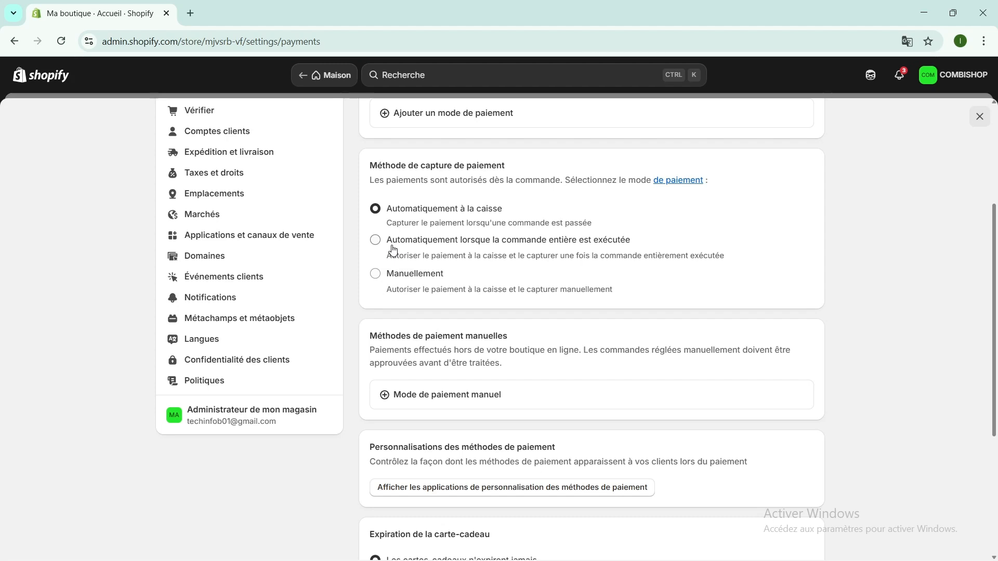
pyautogui.click(375, 275)
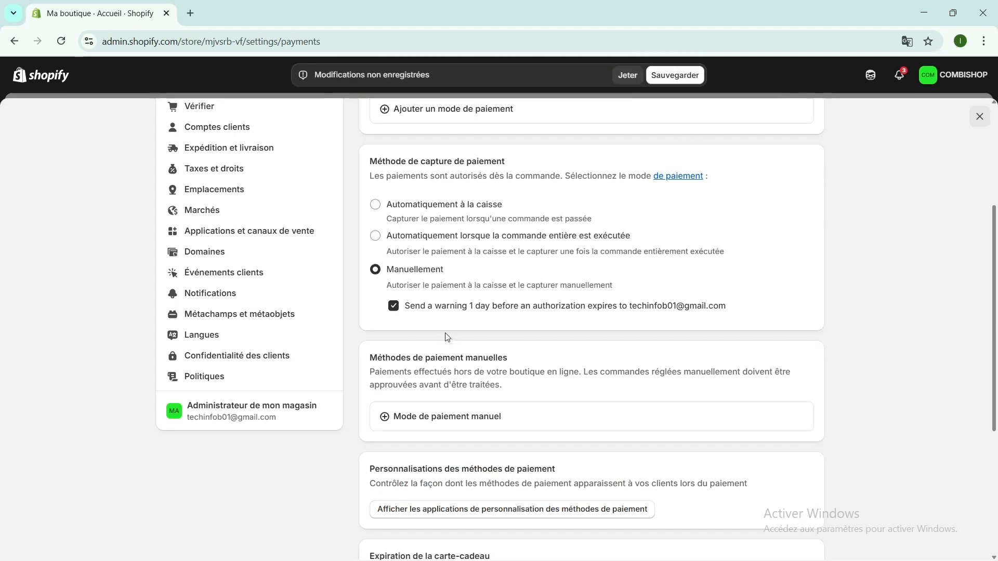
# Examine the setup form of the cash on delivery (COD) manual payment method and close it without activating it
pyautogui.scroll(-3, 447, 337)
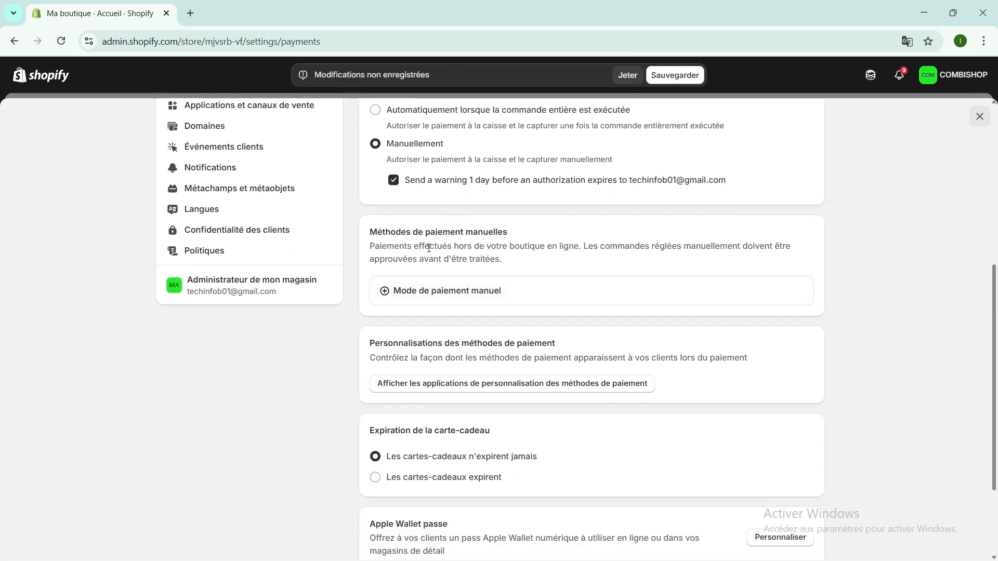
pyautogui.click(435, 295)
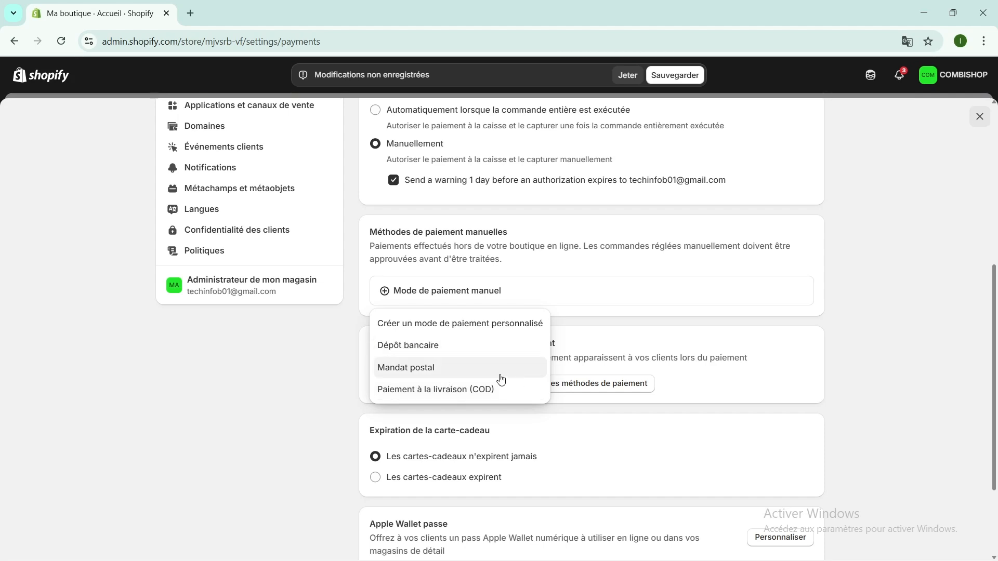
pyautogui.click(408, 393)
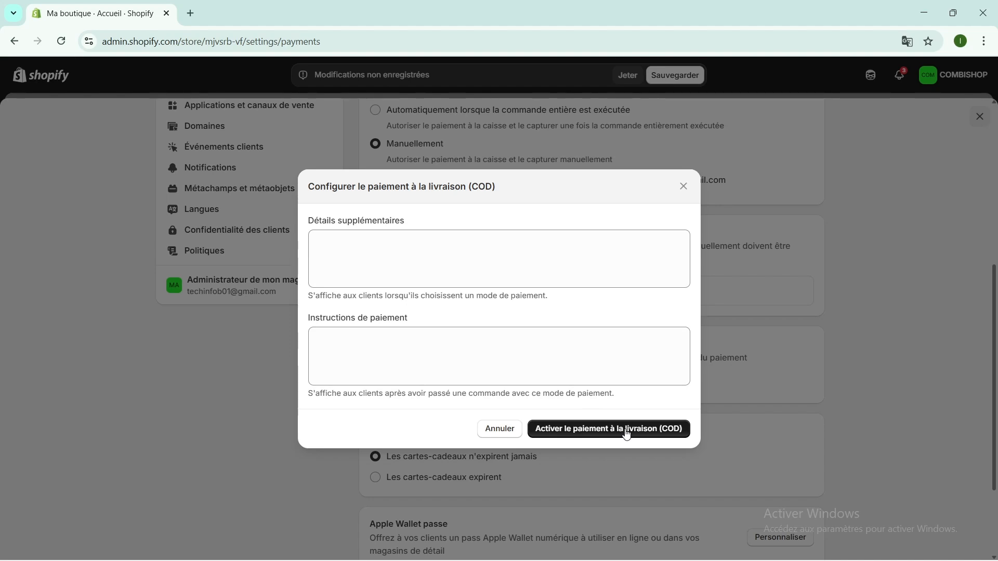
pyautogui.click(682, 188)
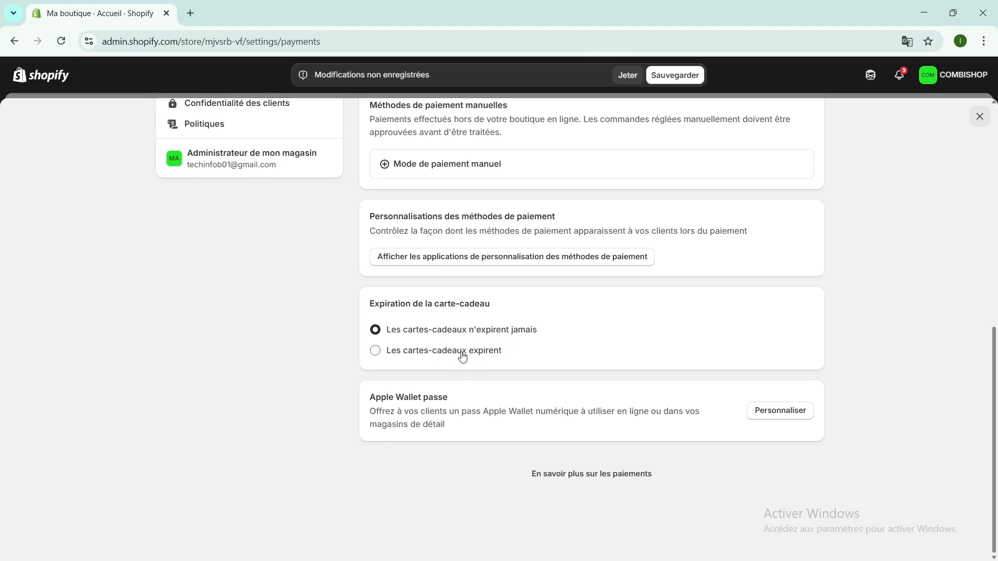
# Make gift cards expire after 1 year and save the payment settings
pyautogui.click(375, 351)
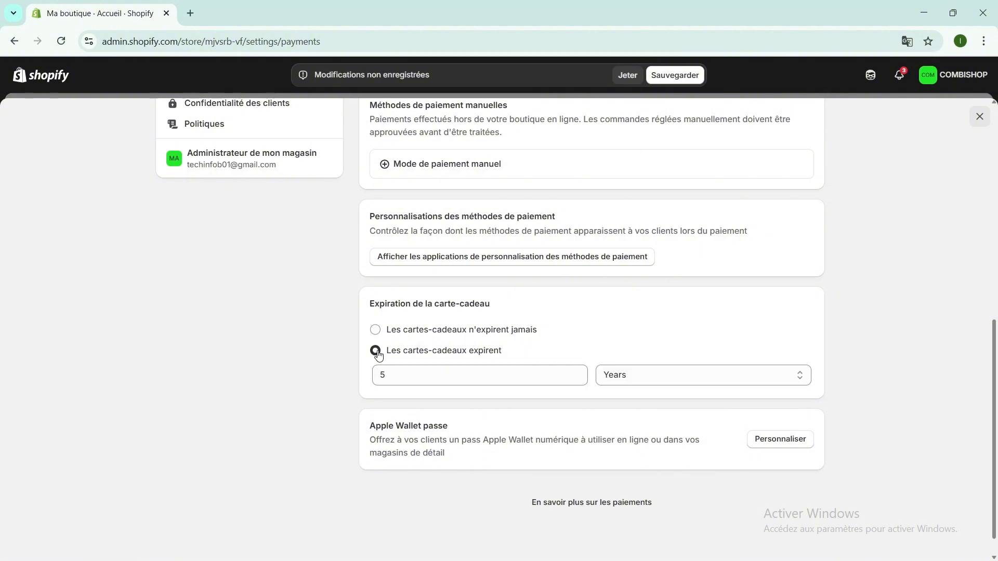
pyautogui.click(578, 379)
pyautogui.click(578, 380)
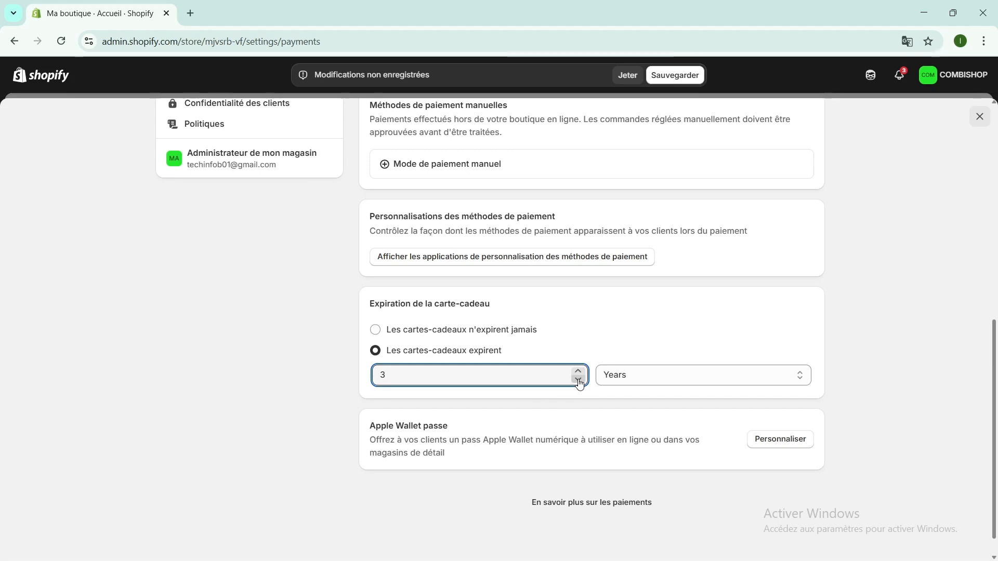
pyautogui.click(578, 379)
pyautogui.click(578, 380)
pyautogui.scroll(-1, 460, 442)
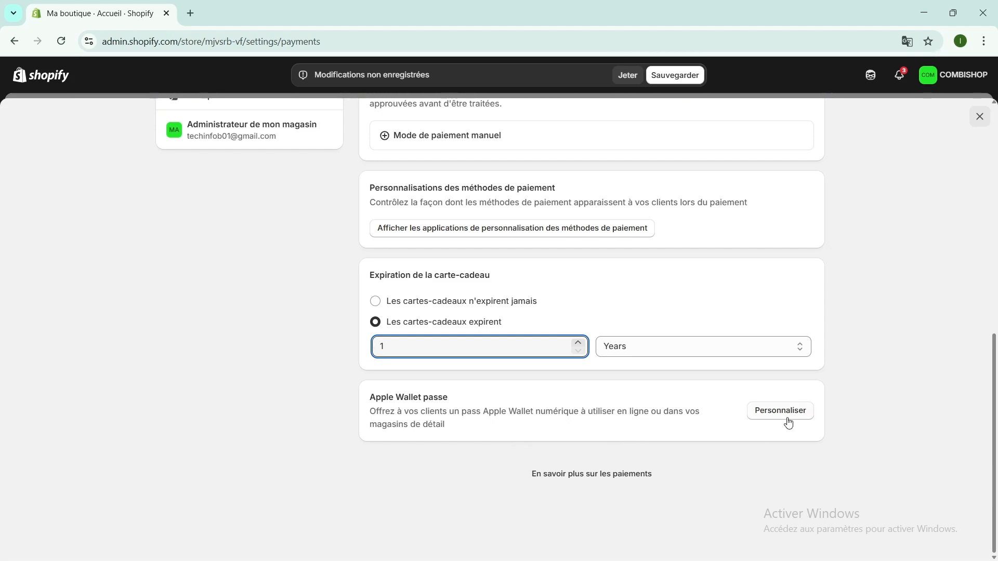
pyautogui.scroll(1, 525, 387)
pyautogui.scroll(10, 526, 388)
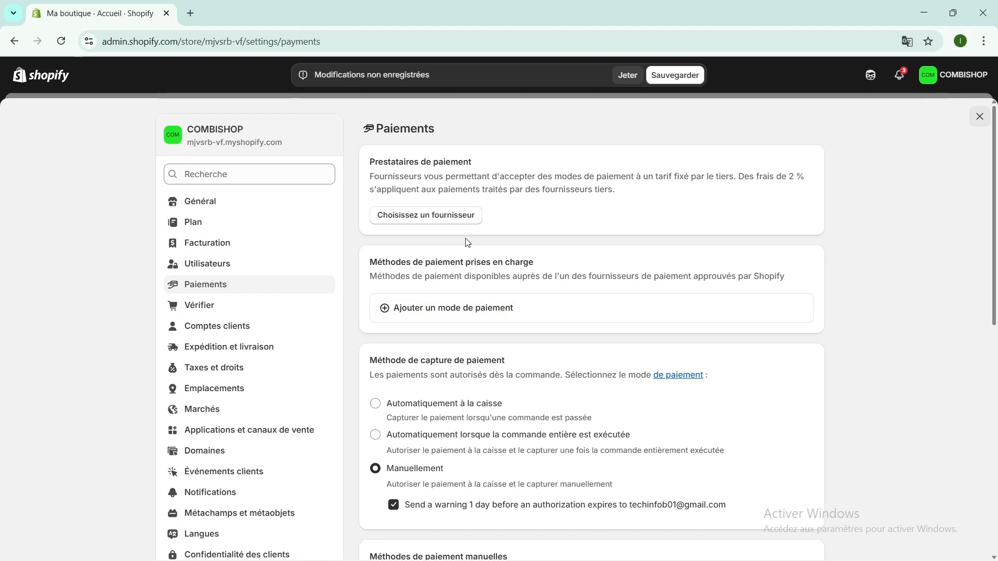
pyautogui.click(672, 75)
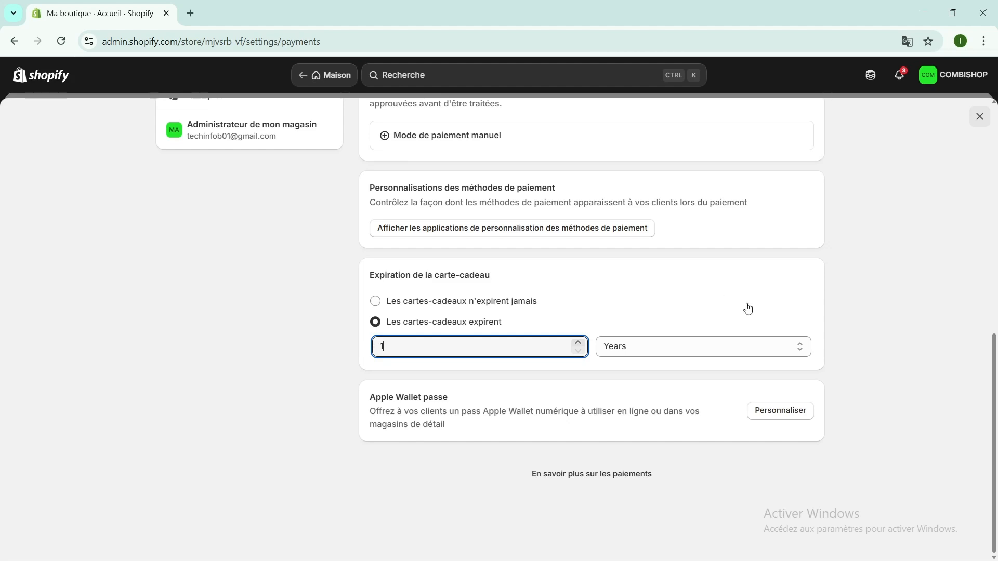
# Open the shipping and delivery settings and review the rates, delivery expectations, local delivery, store pickup and packages
pyautogui.scroll(10, 752, 312)
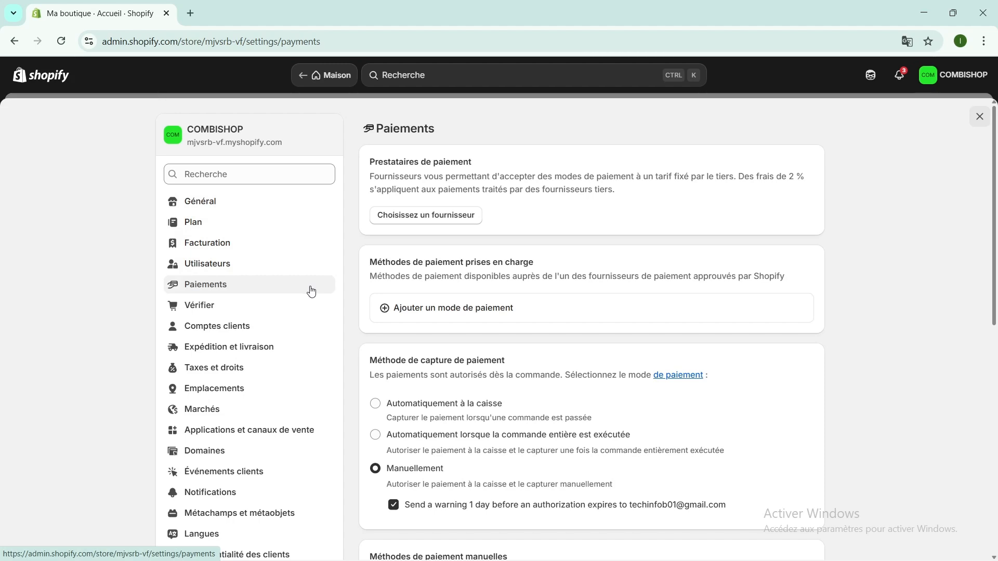
pyautogui.click(210, 350)
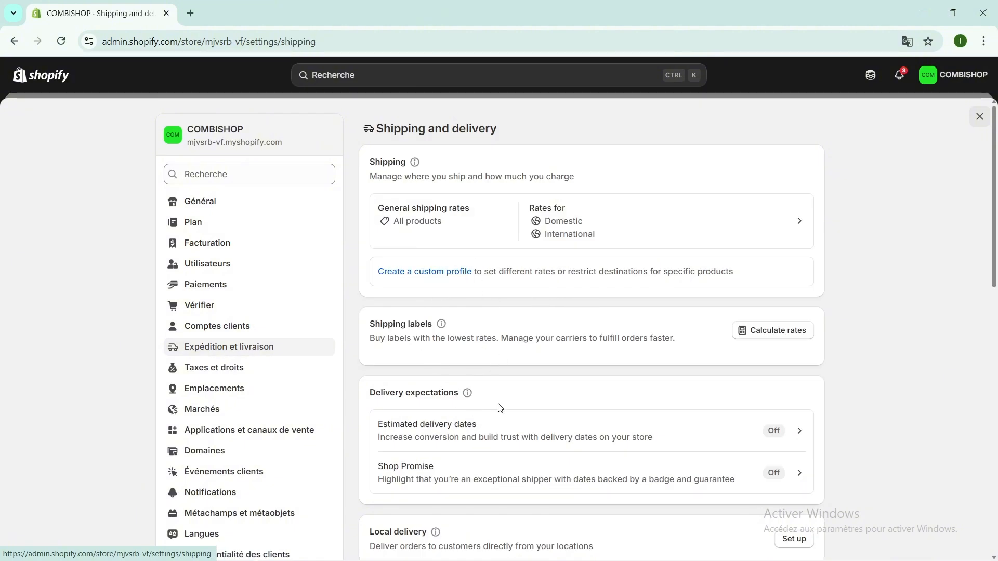
pyautogui.scroll(-3, 504, 345)
pyautogui.scroll(3, 504, 345)
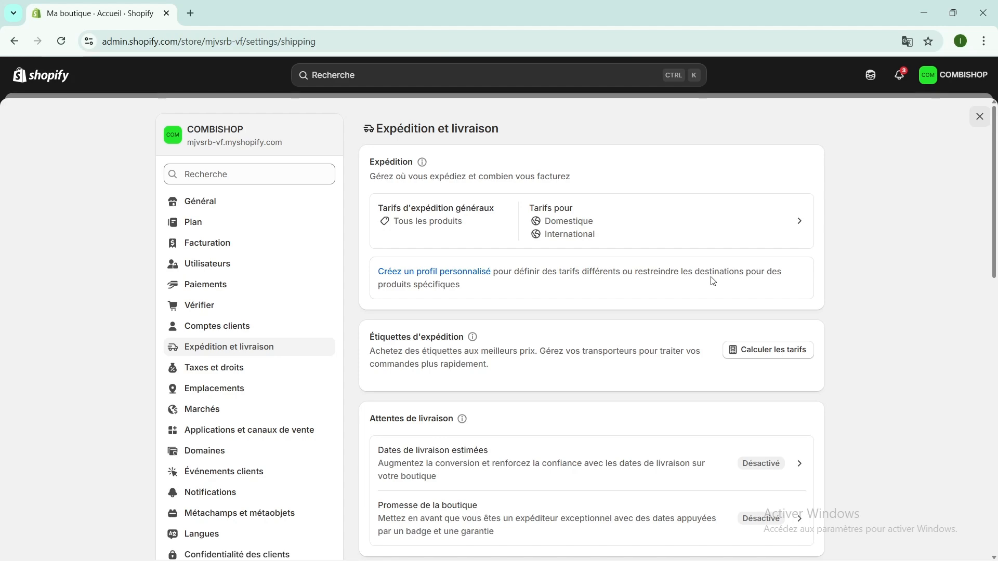
pyautogui.scroll(-3, 712, 281)
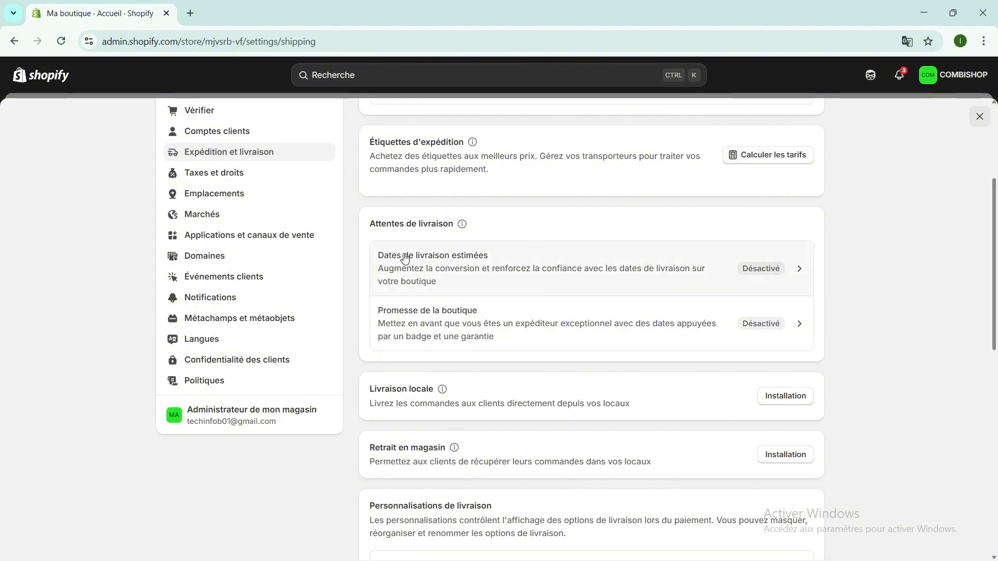
pyautogui.scroll(-1, 405, 259)
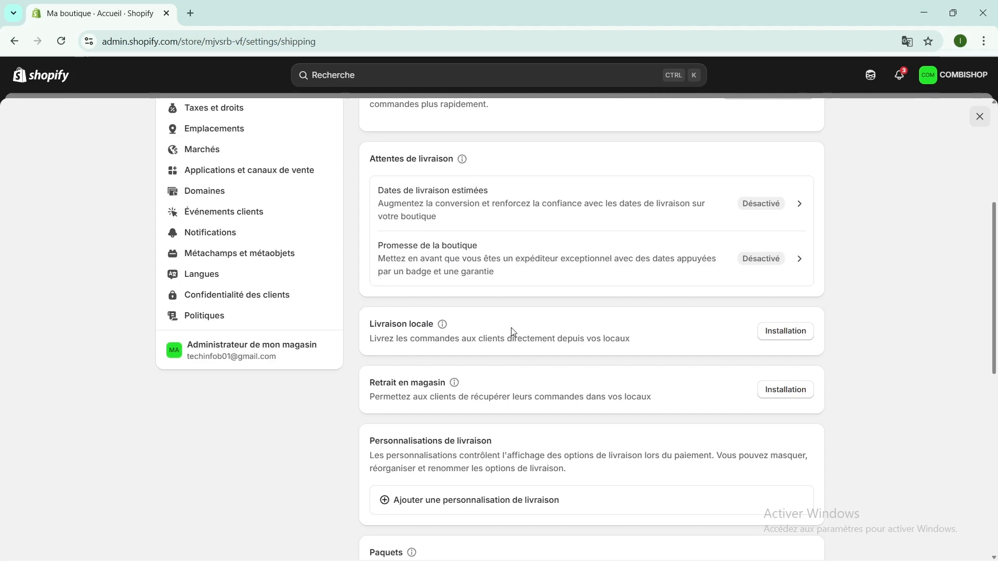
pyautogui.scroll(-3, 530, 326)
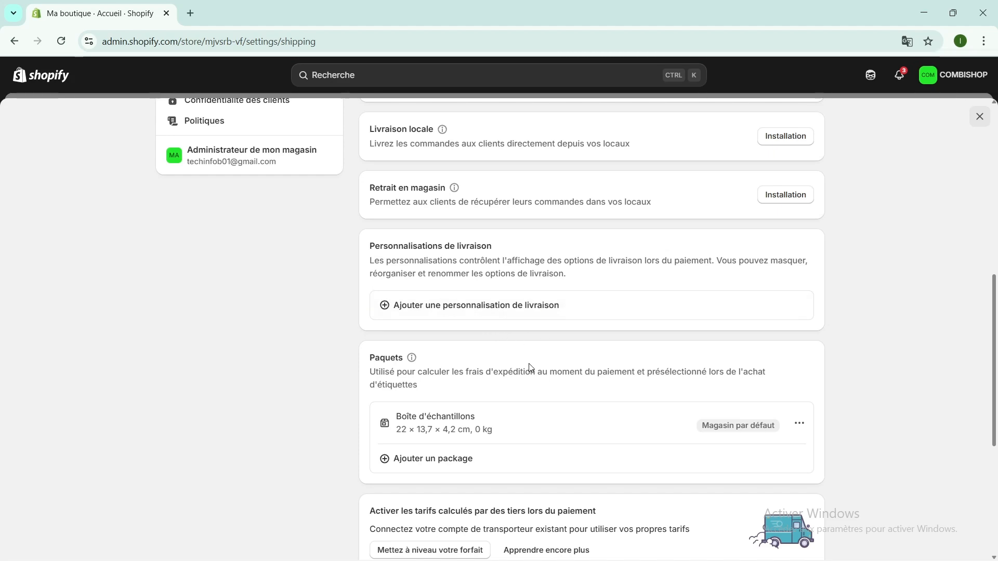
# Review the packages, carrier-calculated rates, shipping documents and custom fulfillment sections of the shipping settings, and look over the settings categories
pyautogui.scroll(-3, 530, 364)
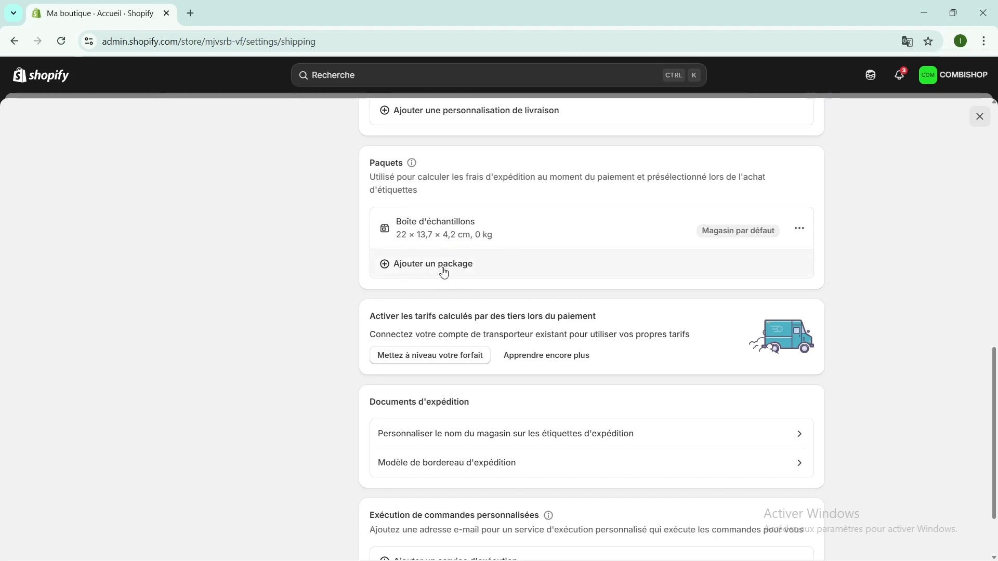
pyautogui.scroll(-2, 399, 239)
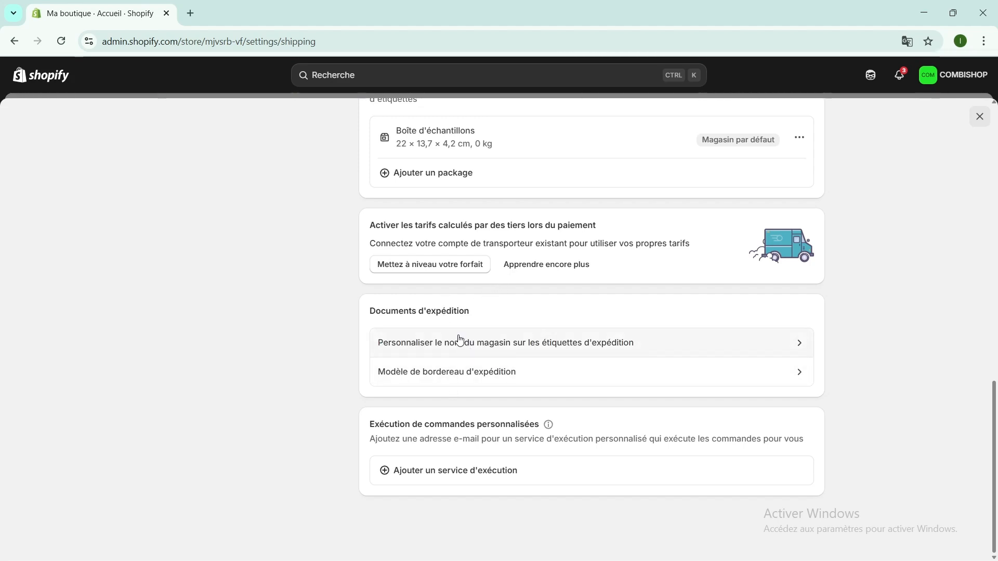
pyautogui.scroll(1, 460, 340)
pyautogui.scroll(10, 459, 340)
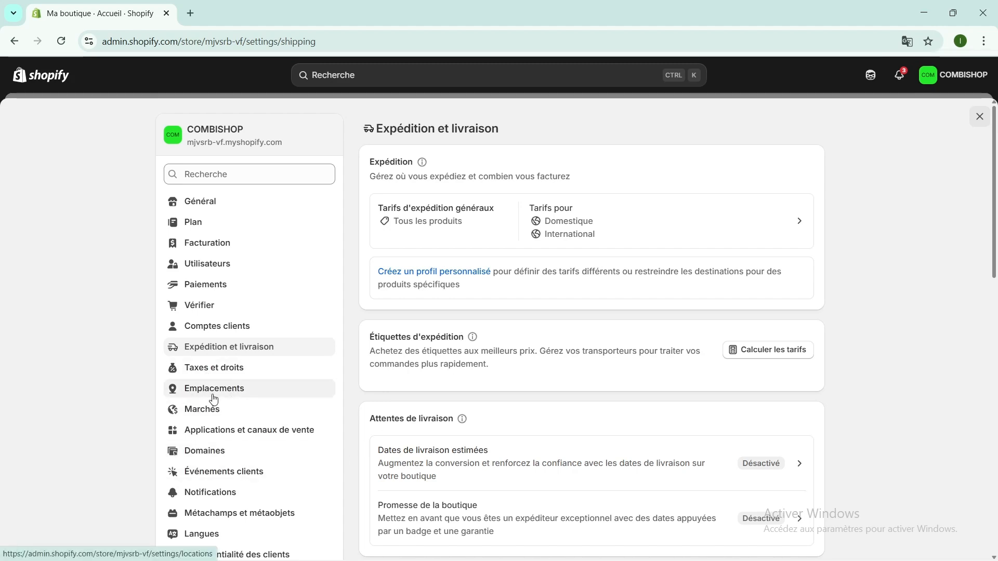
pyautogui.scroll(-1, 214, 397)
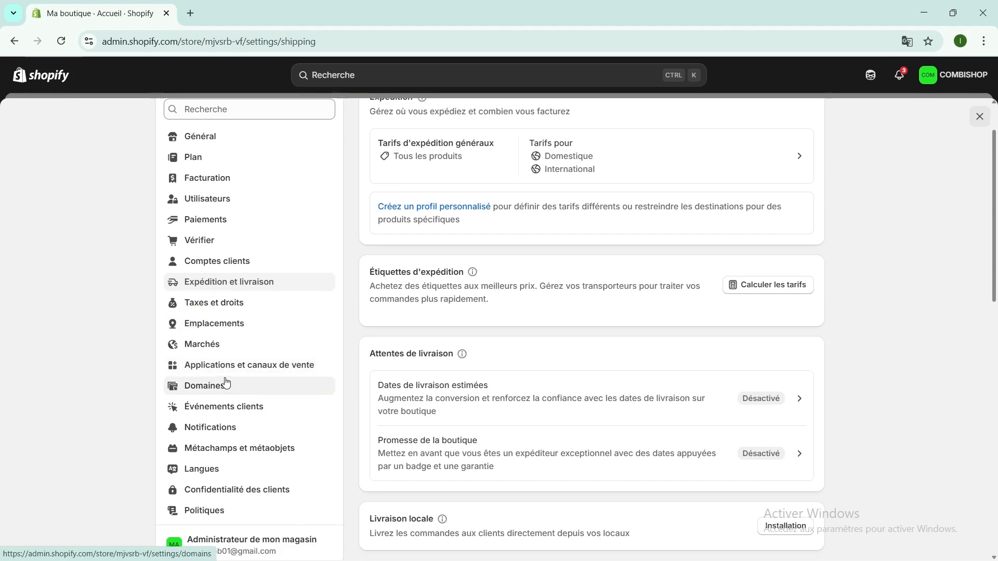
pyautogui.scroll(1, 383, 269)
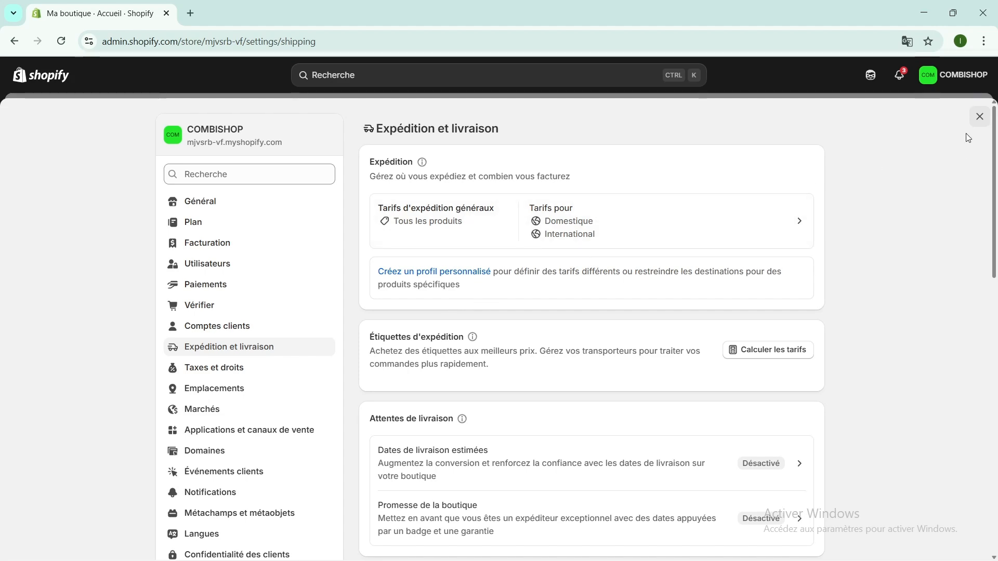
# Leave the shipping settings and check the domain purchase and connection options through the home page's domain customization card
pyautogui.click(979, 117)
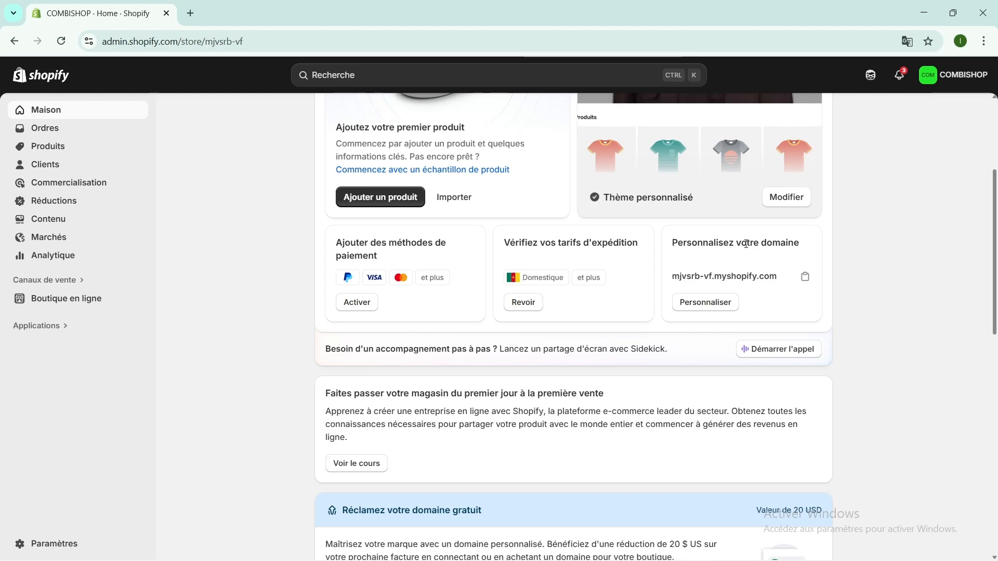
pyautogui.click(713, 306)
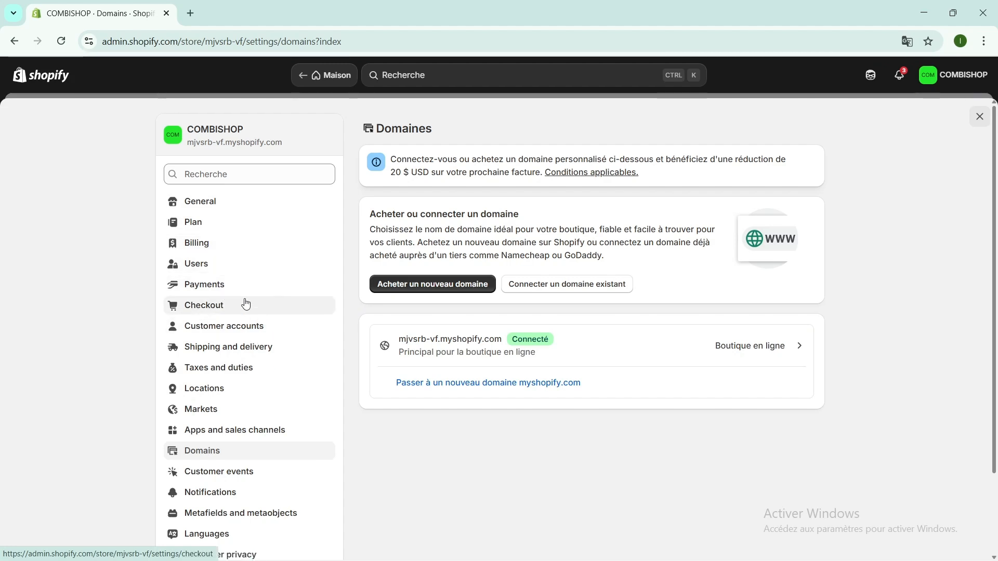
pyautogui.click(175, 135)
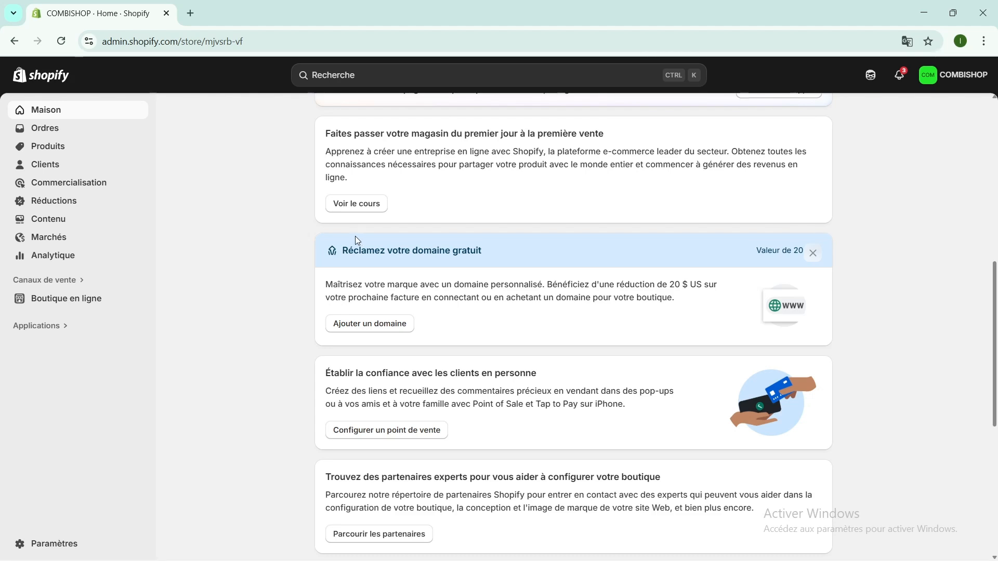
# Set up the point of sale channel from the home page card and review its sales overview
pyautogui.scroll(-2, 374, 299)
pyautogui.scroll(-1, 379, 298)
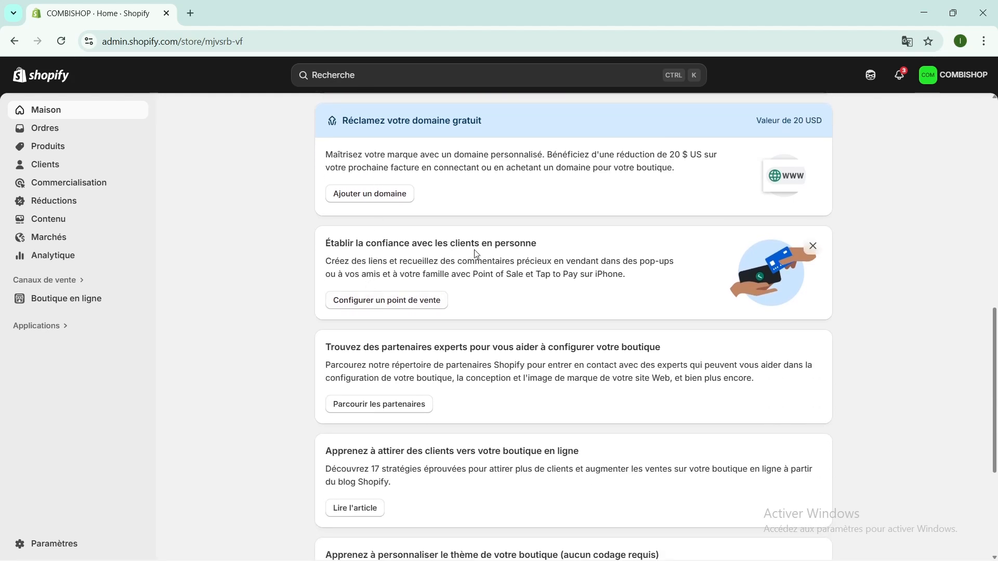
pyautogui.click(375, 301)
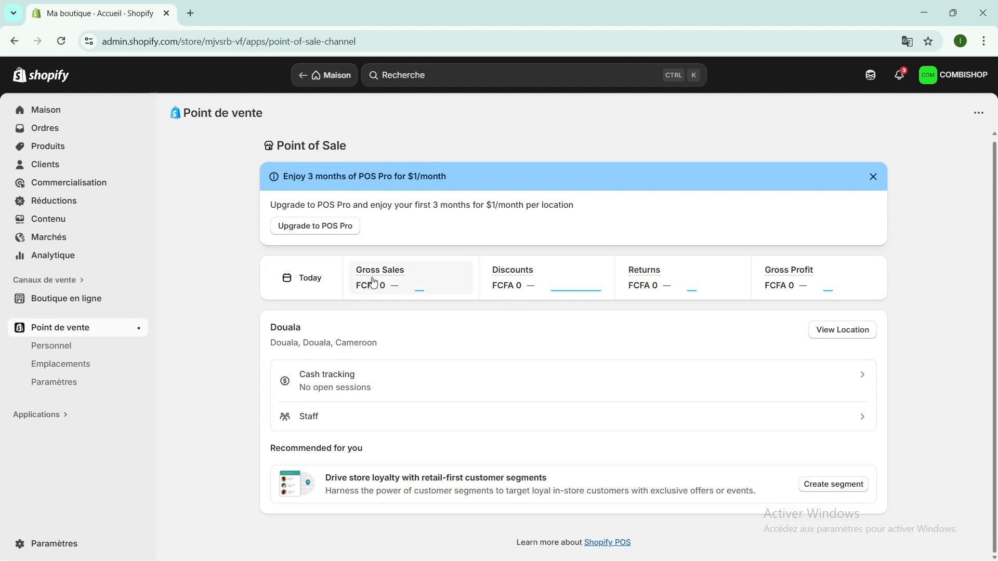
pyautogui.moveTo(535, 292)
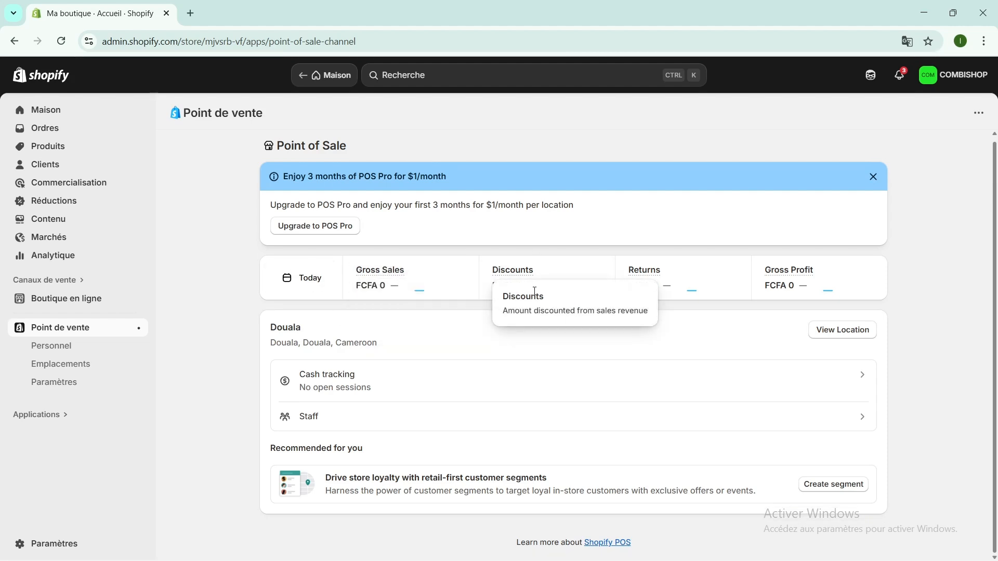
pyautogui.moveTo(687, 310)
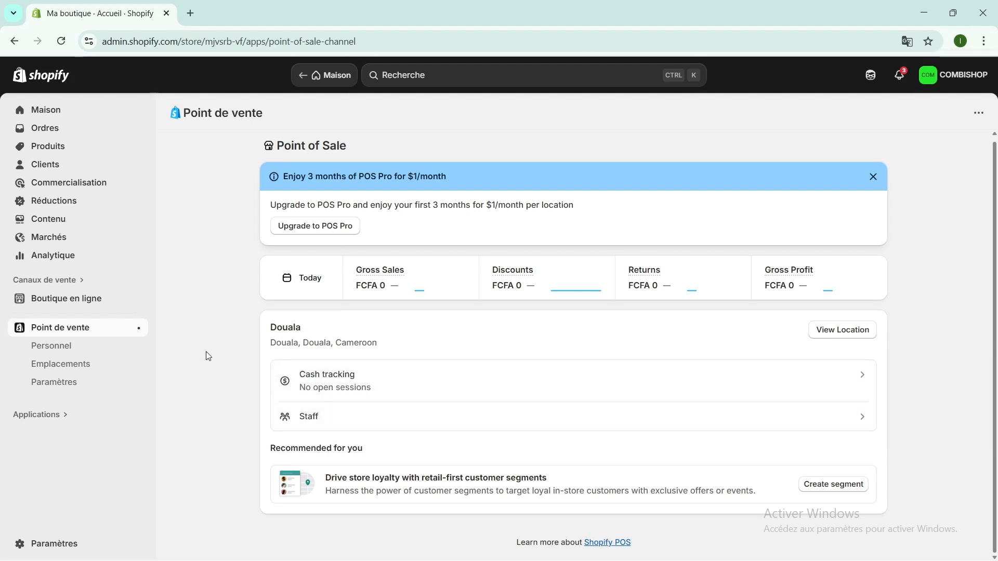
# Examine the store analytics, covering total sales, sales breakdown, sessions, conversion rate, device and location charts, and customer cohorts
pyautogui.click(48, 258)
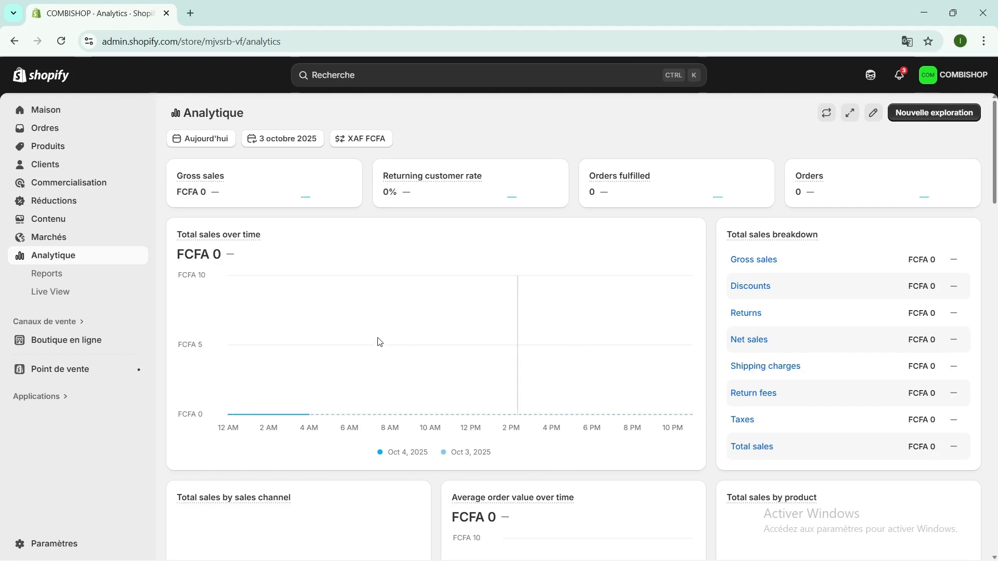
pyautogui.moveTo(379, 341)
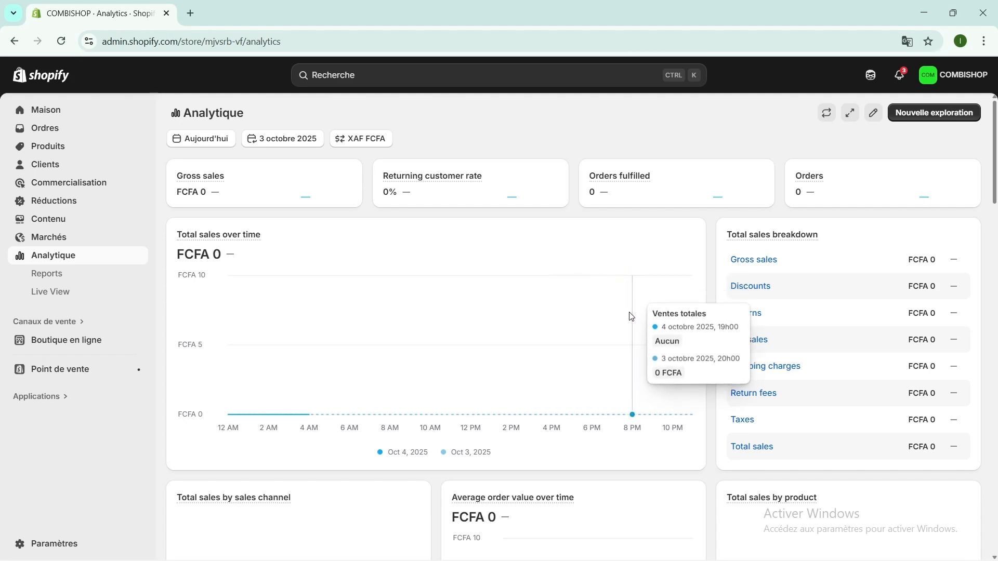
pyautogui.scroll(-3, 660, 333)
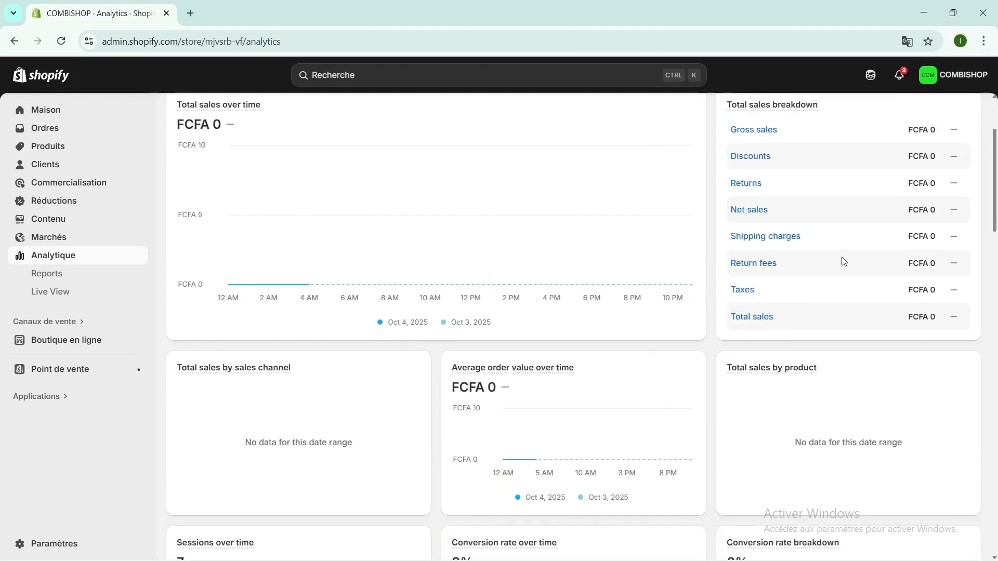
pyautogui.scroll(1, 843, 261)
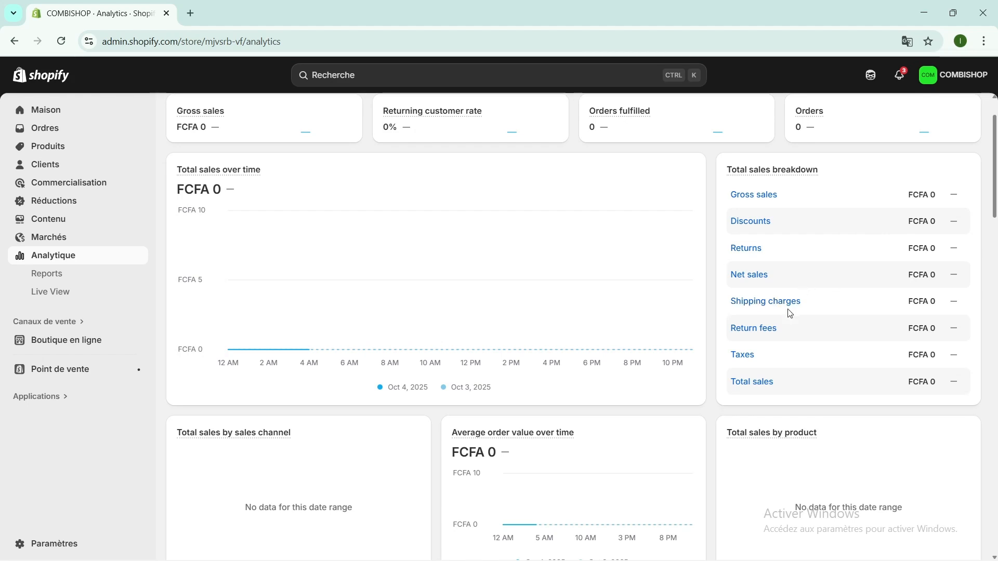
pyautogui.scroll(-2, 539, 330)
pyautogui.scroll(-4, 330, 349)
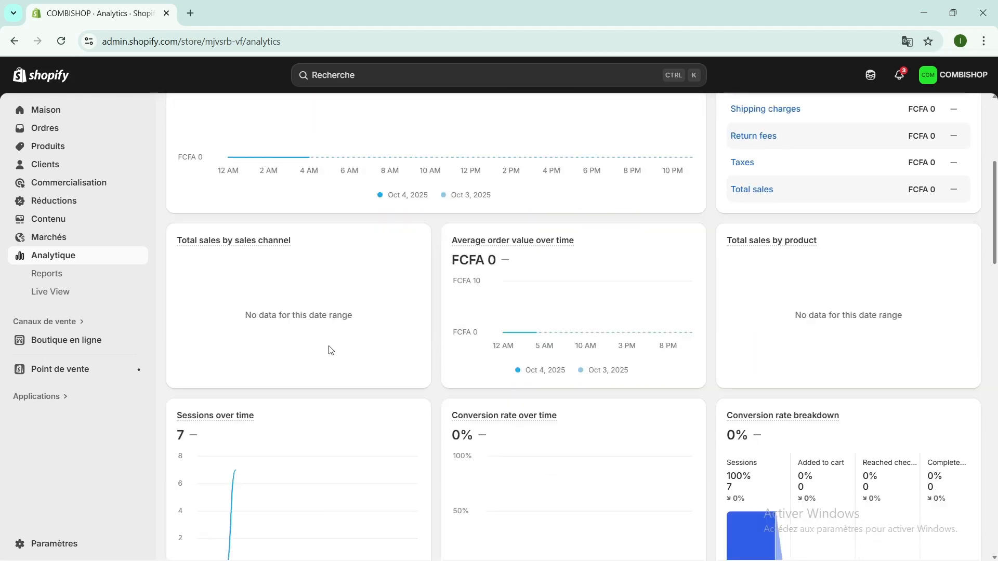
pyautogui.scroll(-2, 419, 357)
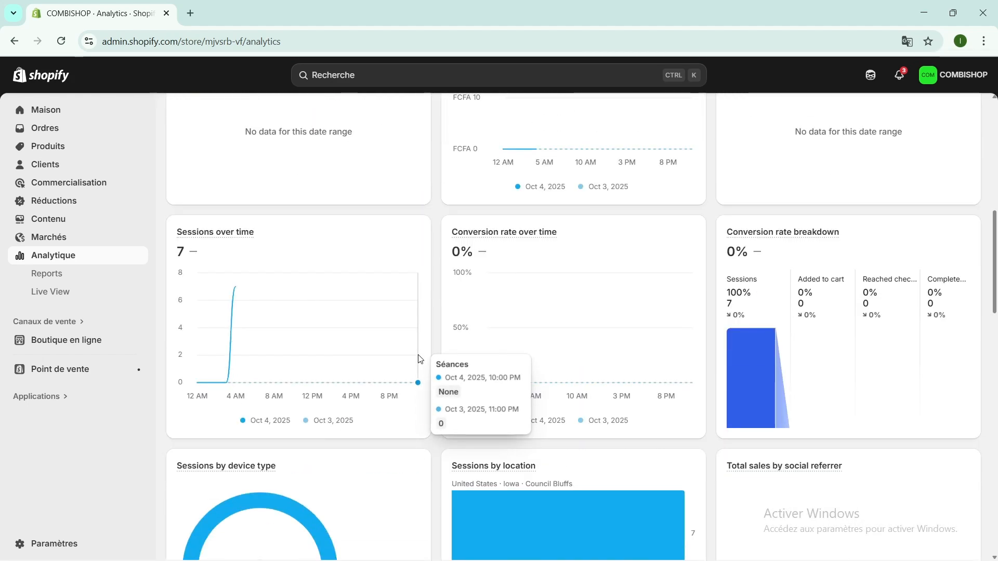
pyautogui.scroll(-2, 426, 361)
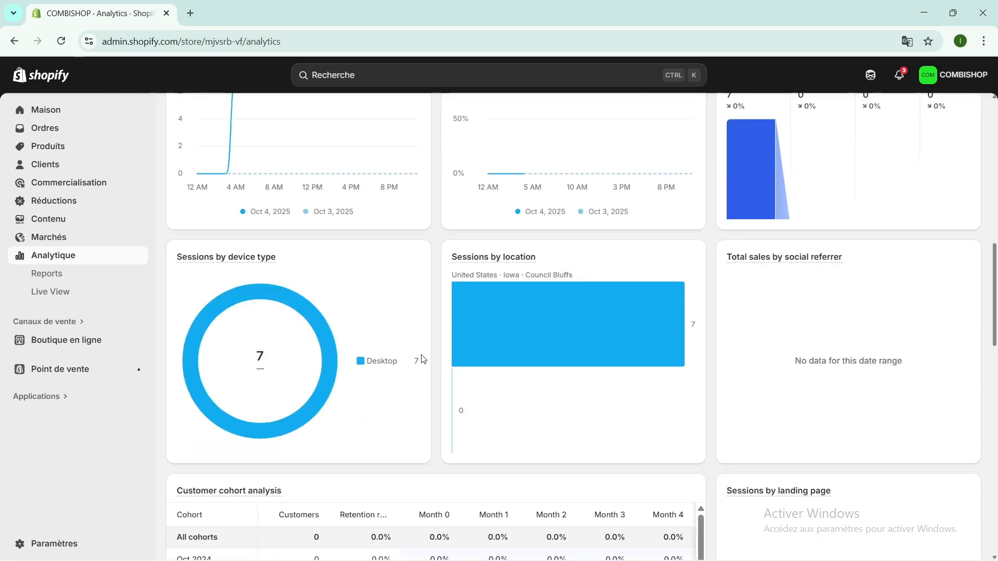
pyautogui.scroll(-3, 422, 359)
pyautogui.scroll(-2, 424, 358)
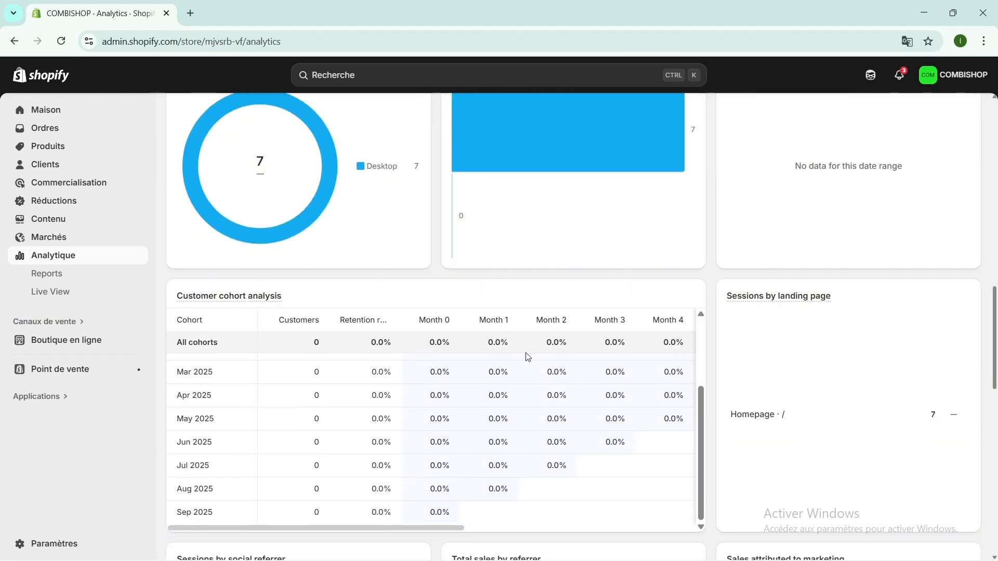
pyautogui.scroll(3, 575, 354)
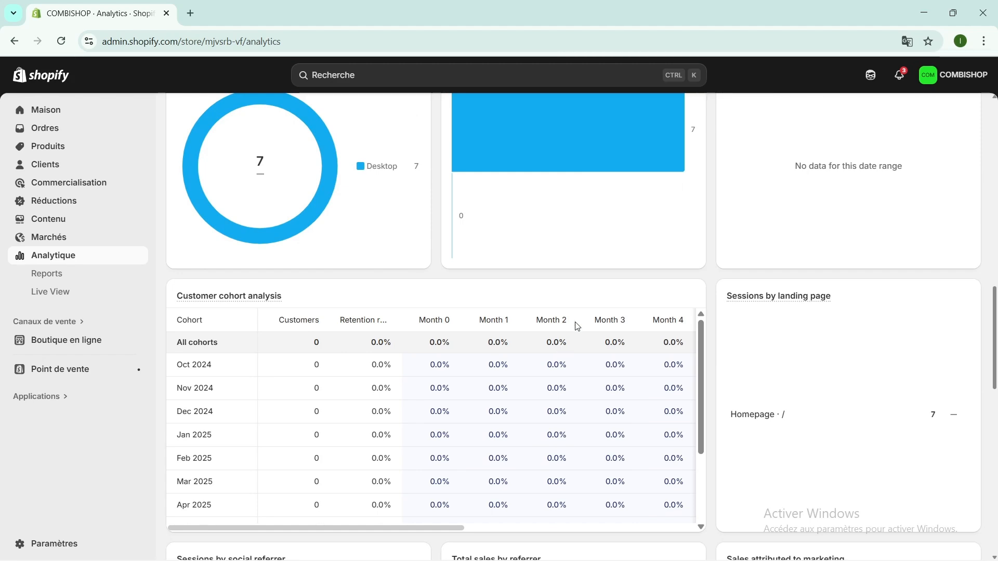
pyautogui.scroll(13, 593, 246)
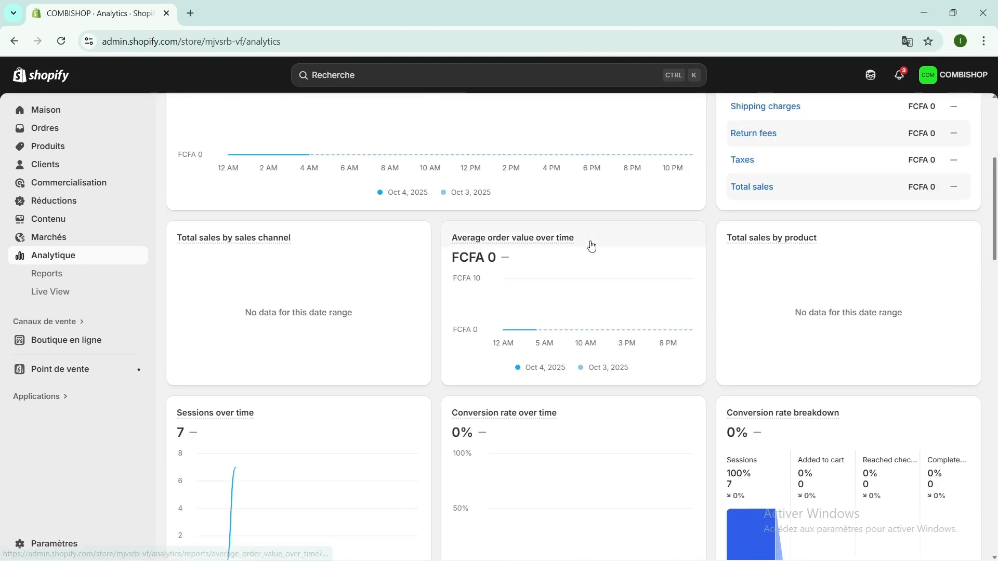
pyautogui.scroll(1, 591, 246)
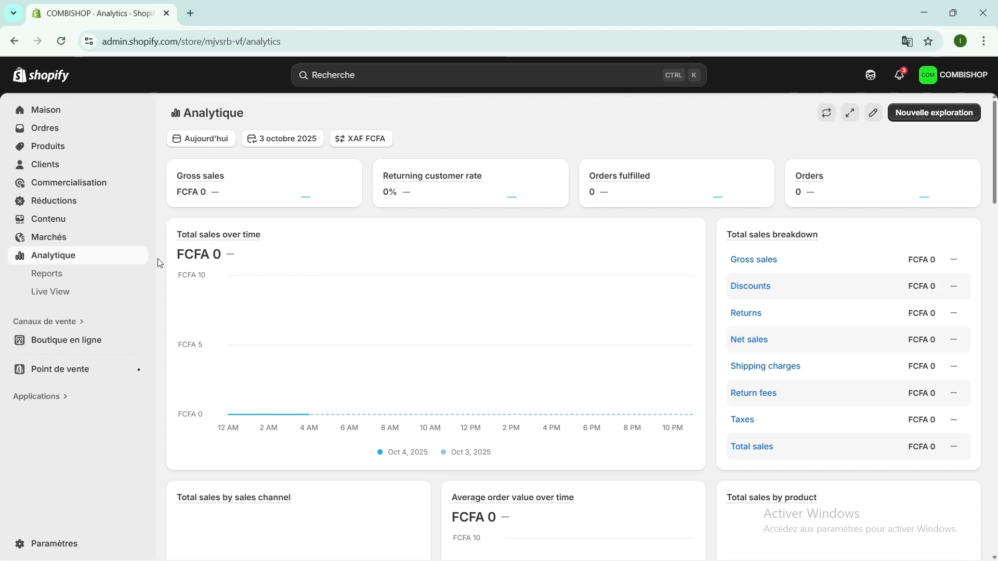
# Start a new product in the product catalogue and title it VETEMENTE
pyautogui.click(50, 148)
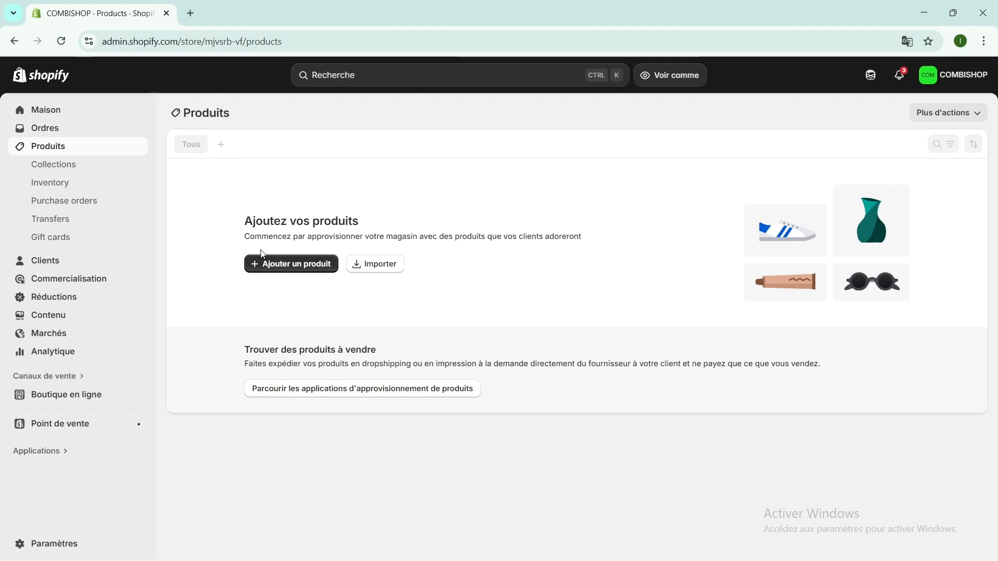
pyautogui.click(294, 269)
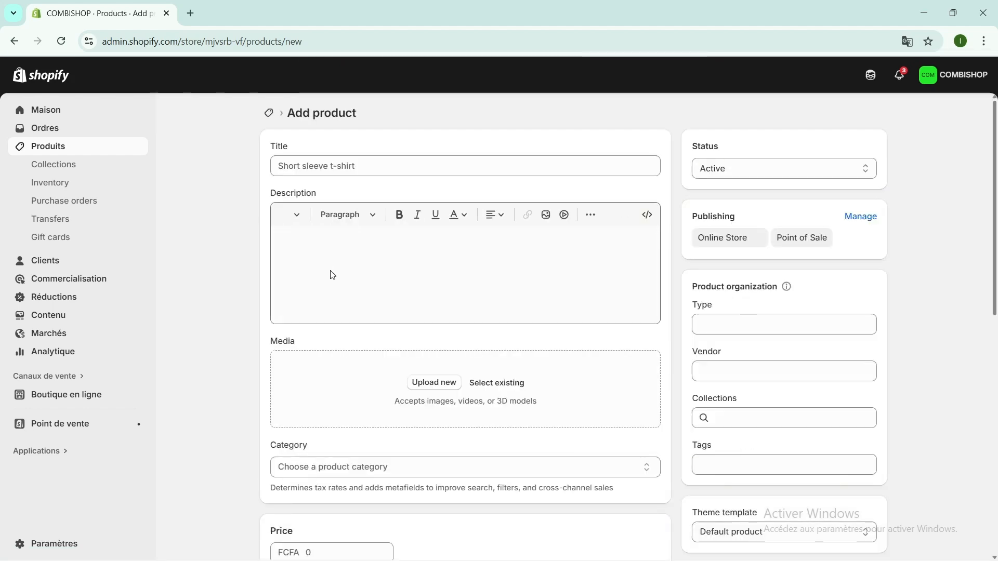
pyautogui.click(329, 168)
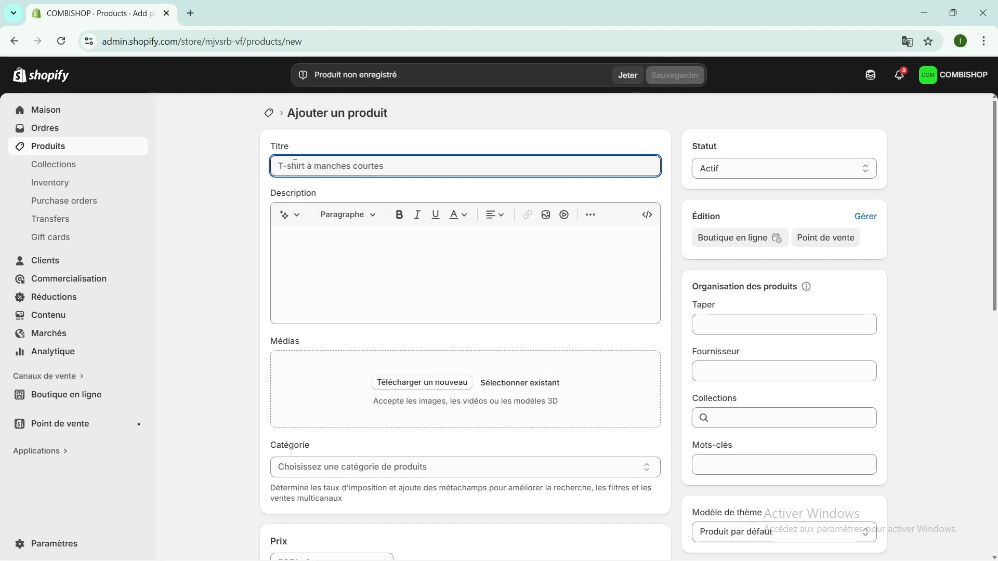
pyautogui.write('VETEMENTR')
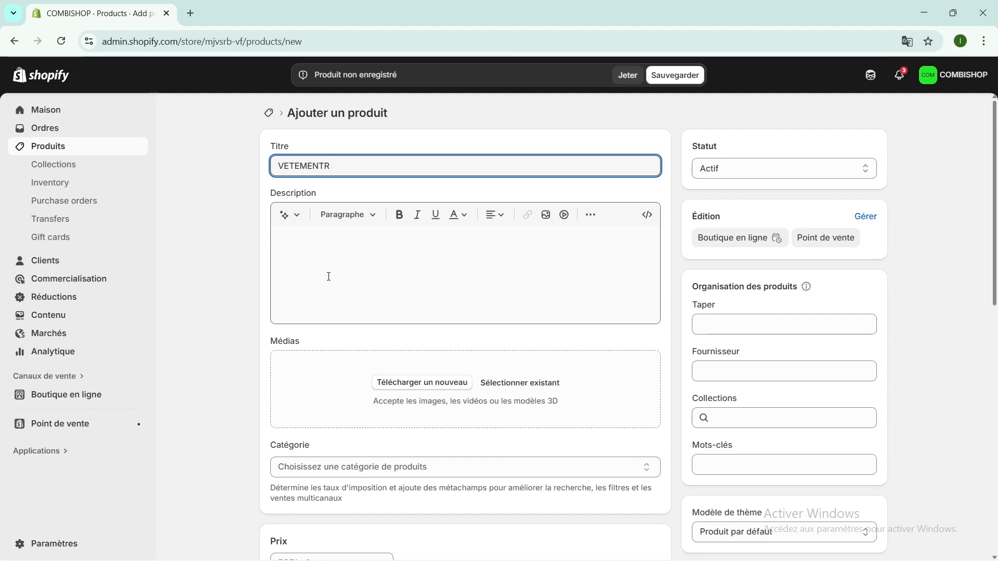
pyautogui.press('BackSpace')
pyautogui.press('BackSpace')
pyautogui.write('E')
# Upload the clothes JPG from the Téléchargements folder as the product's first media image
pyautogui.scroll(-1, 388, 291)
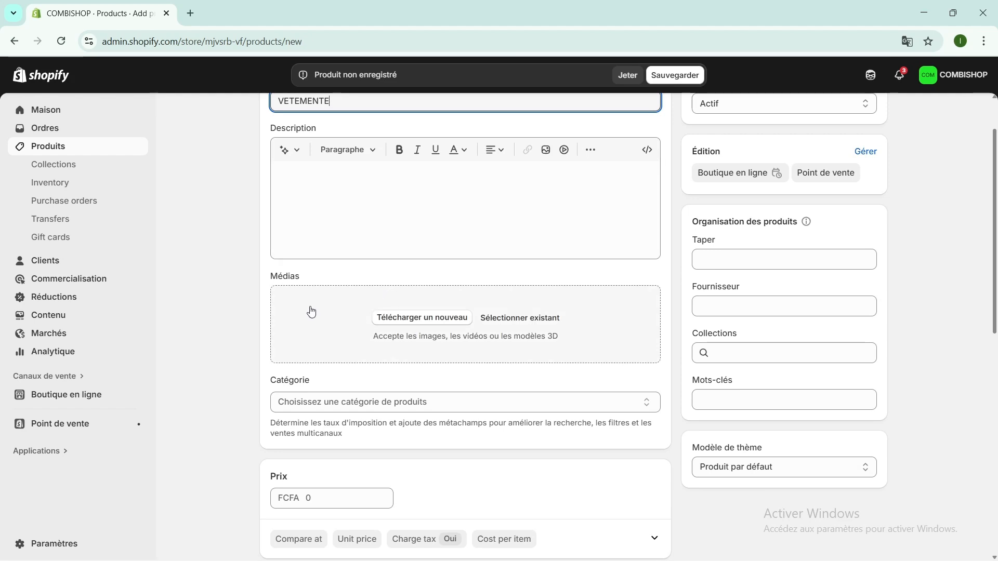
pyautogui.click(421, 322)
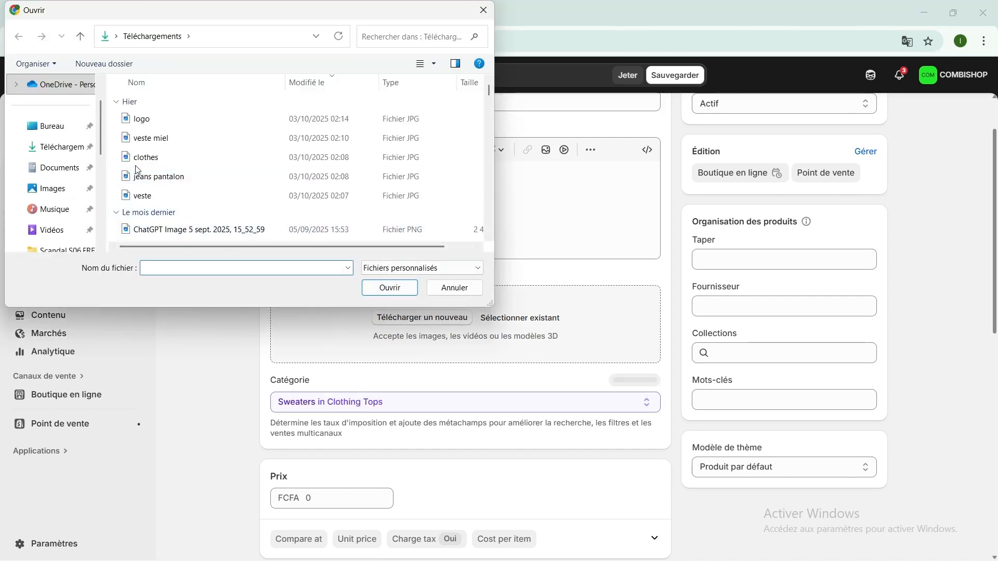
pyautogui.click(146, 155)
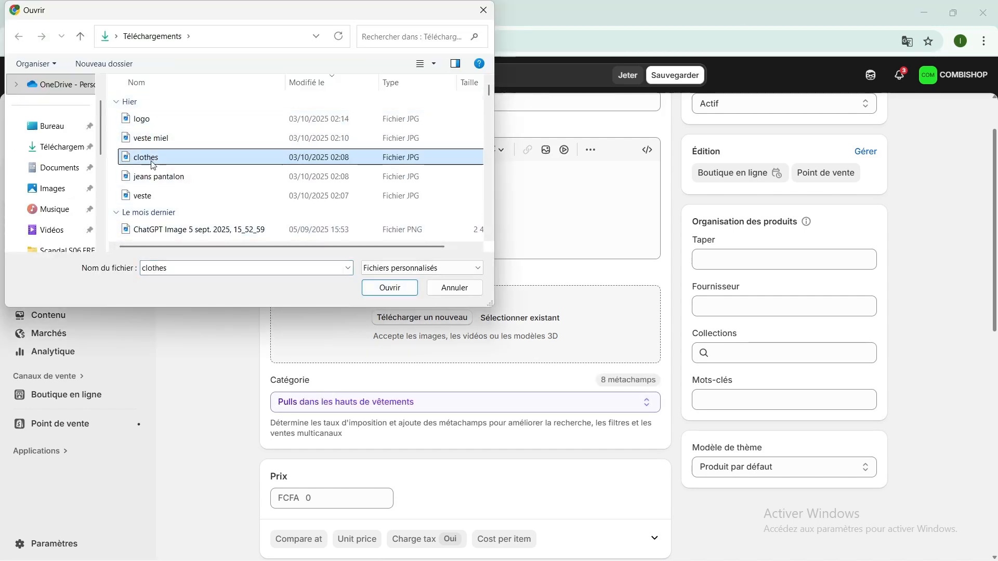
pyautogui.click(387, 289)
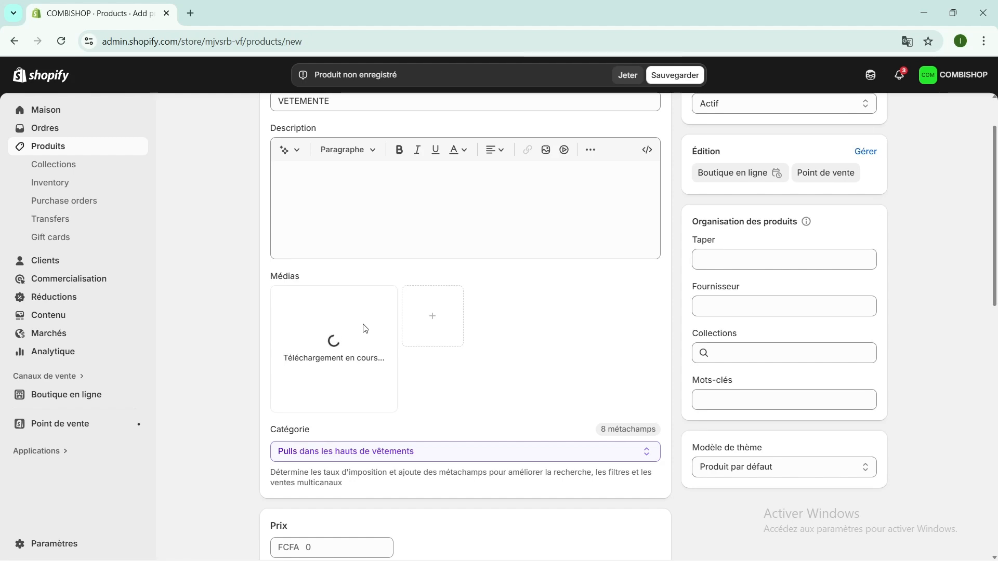
# Upload the jeans pantalon JPG from the Téléchargements folder and add it with the existing veste_miel image to the product's media
pyautogui.click(434, 321)
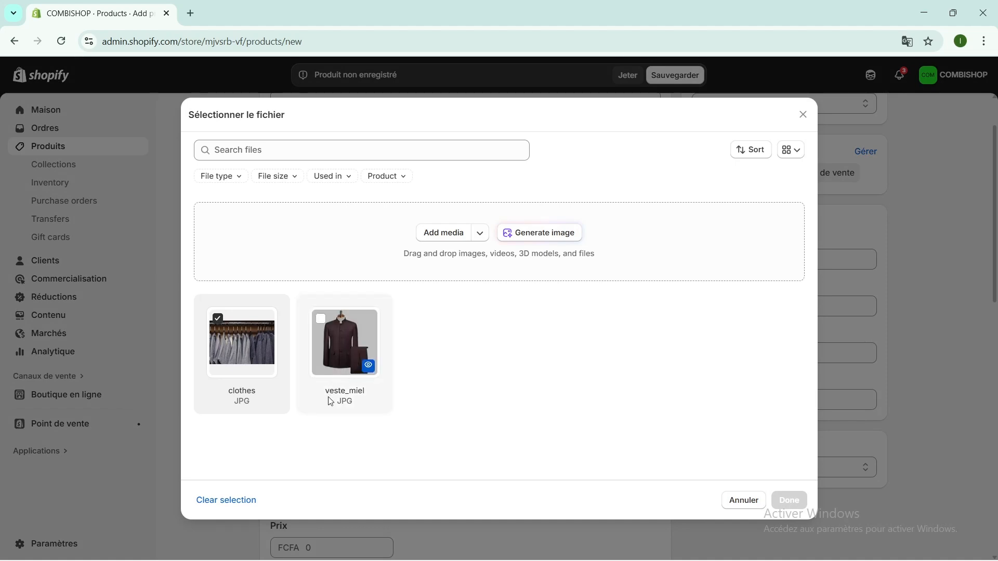
pyautogui.click(436, 240)
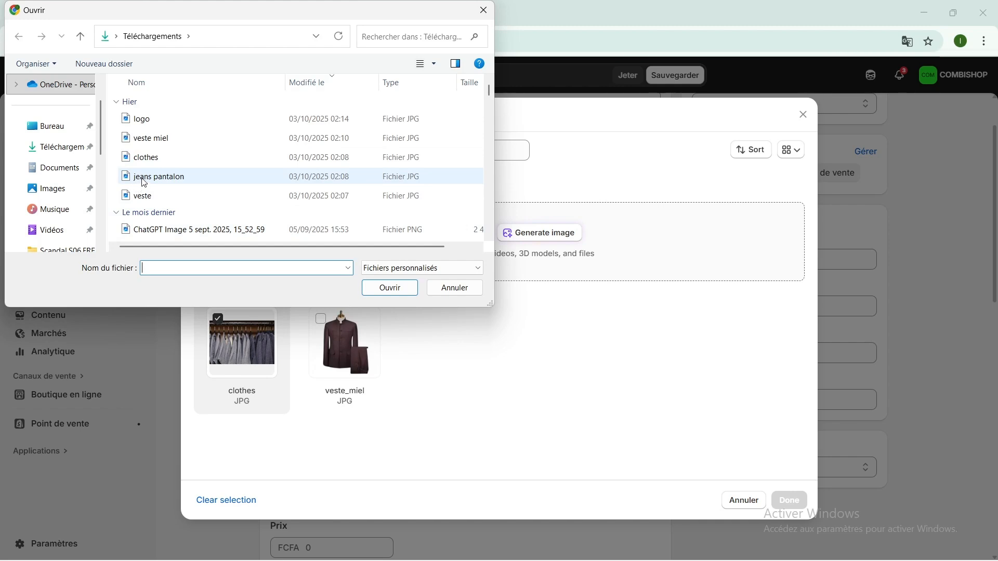
pyautogui.click(140, 183)
pyautogui.click(378, 293)
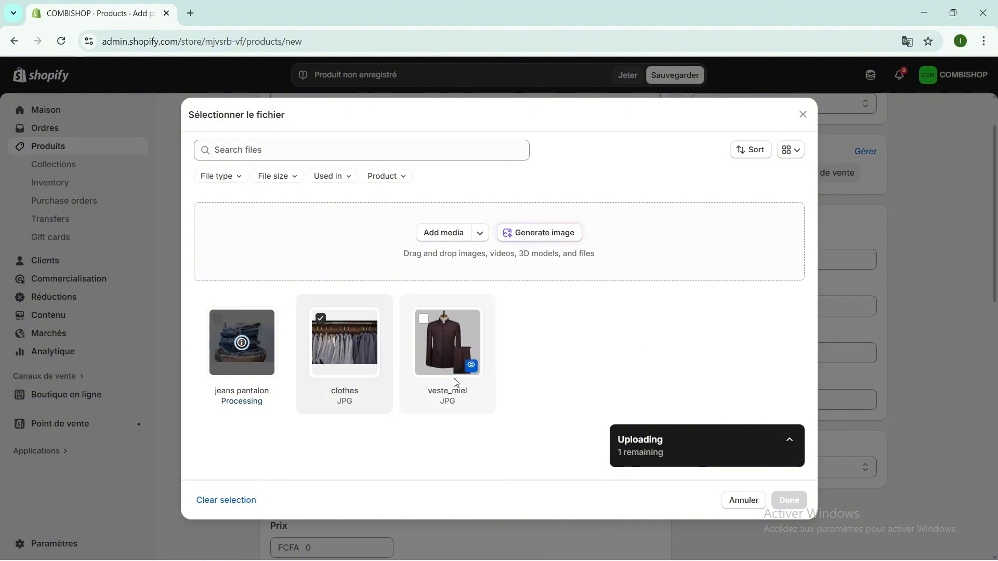
pyautogui.click(425, 319)
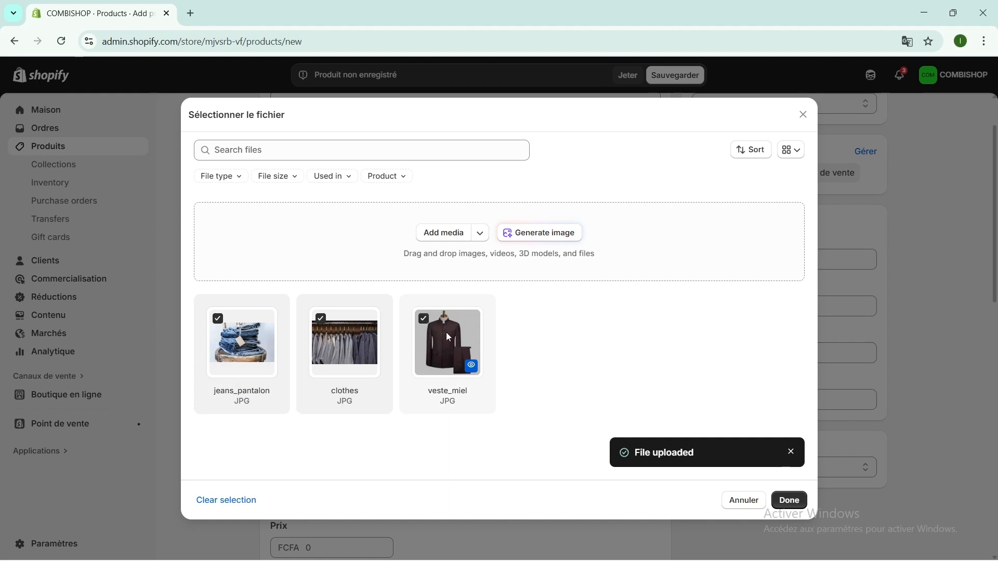
pyautogui.click(788, 501)
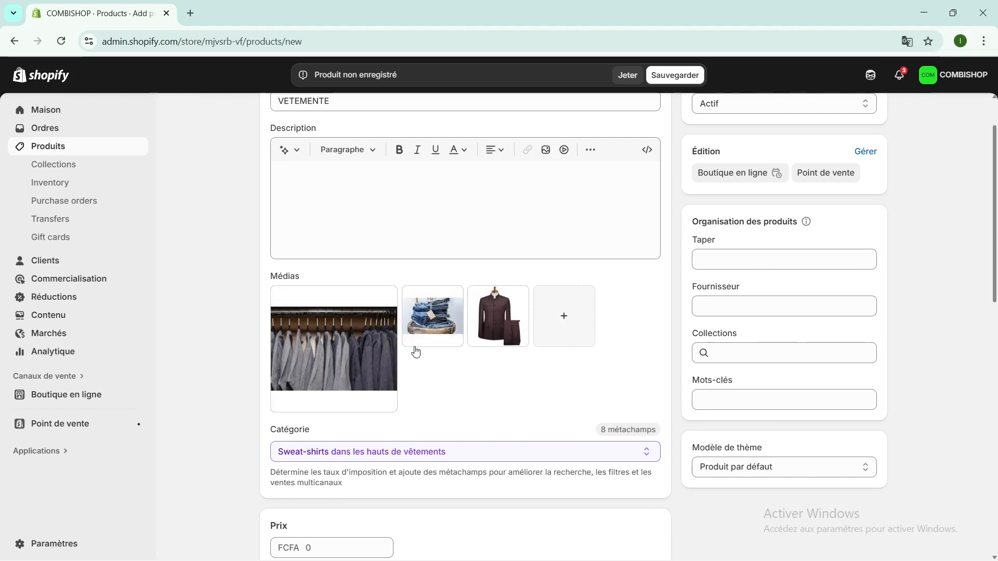
# Look through the Clothing Tops options available for the product's category
pyautogui.scroll(-2, 450, 392)
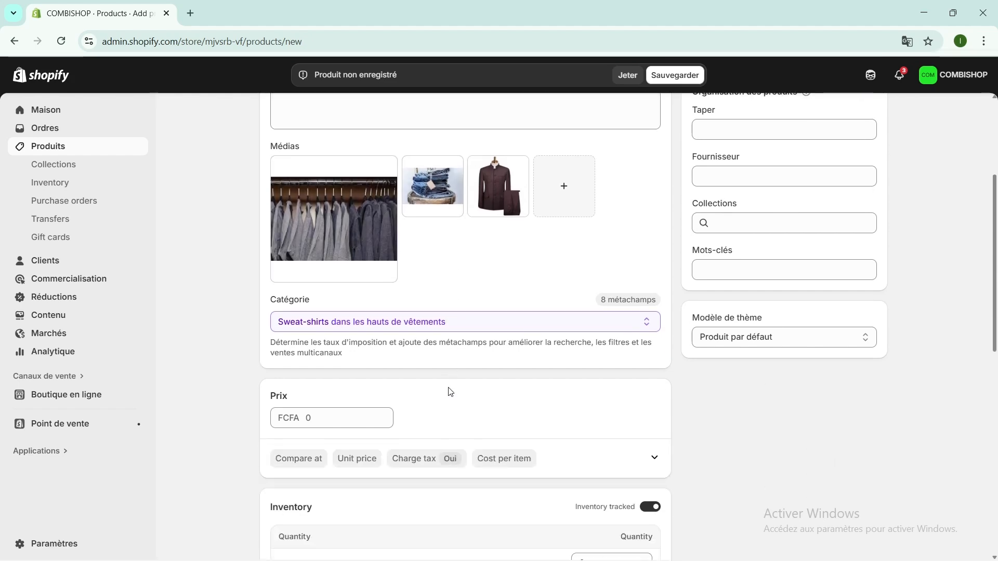
pyautogui.scroll(-1, 449, 393)
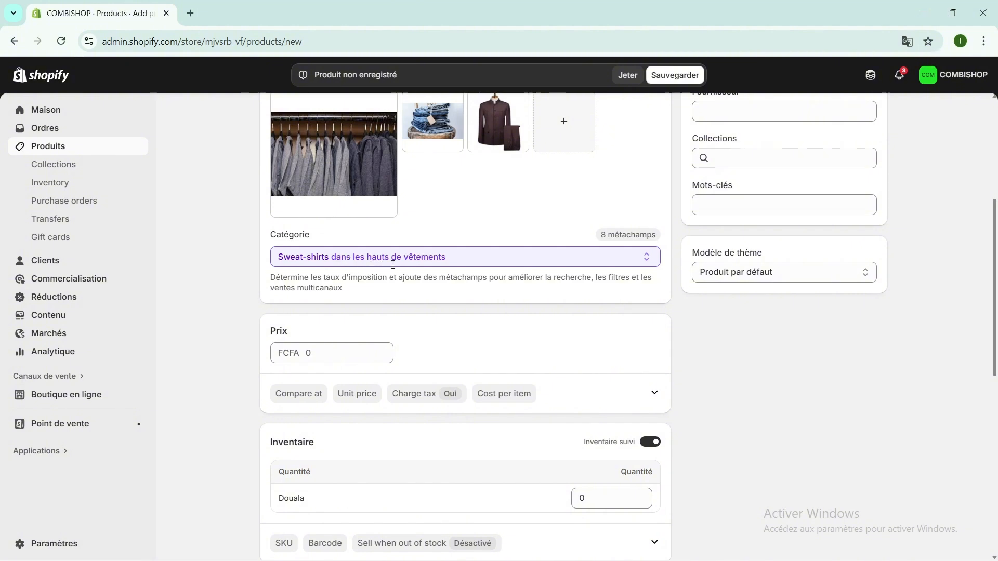
pyautogui.click(649, 258)
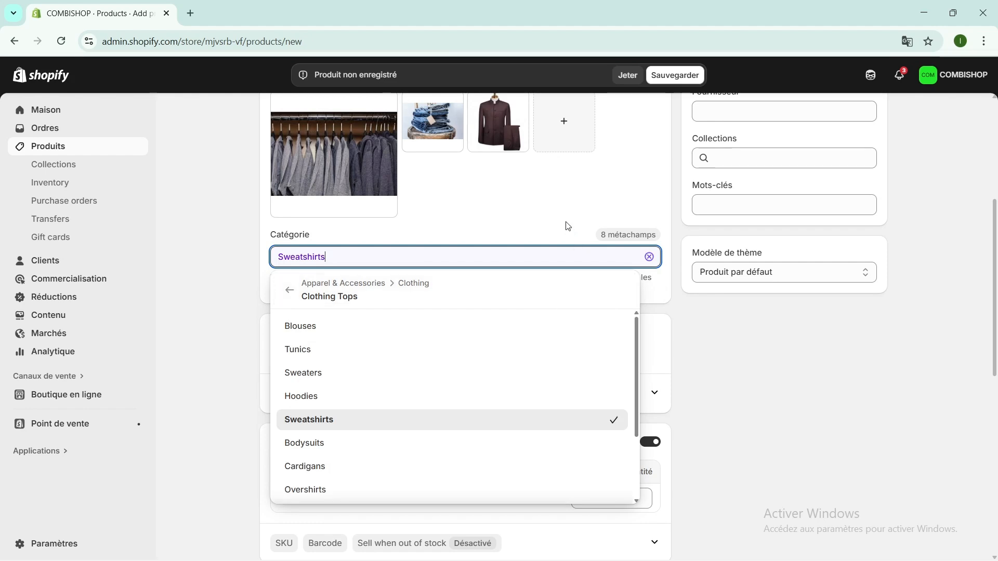
pyautogui.click(534, 208)
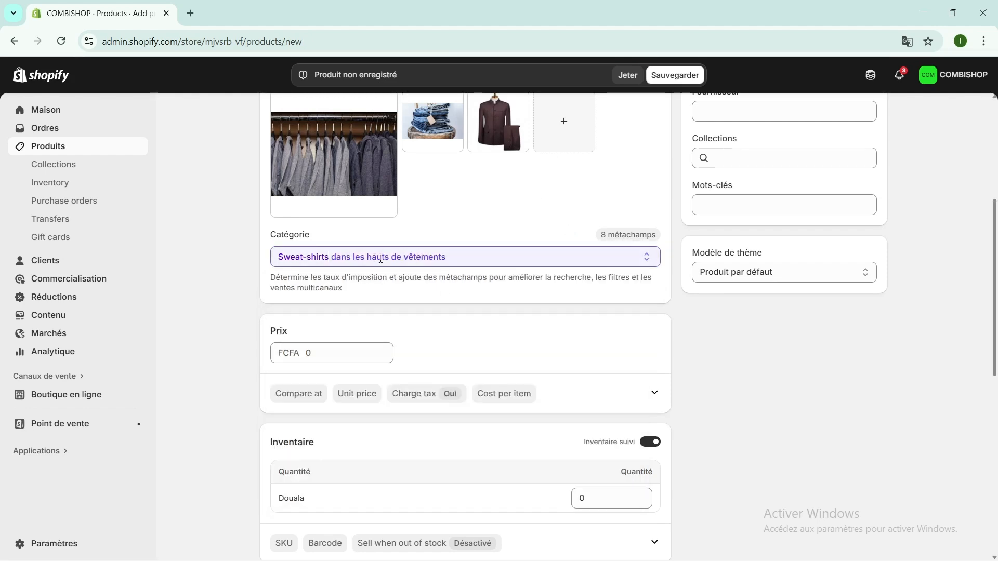
# Set the product's price to 25000 FCFA
pyautogui.scroll(-3, 374, 330)
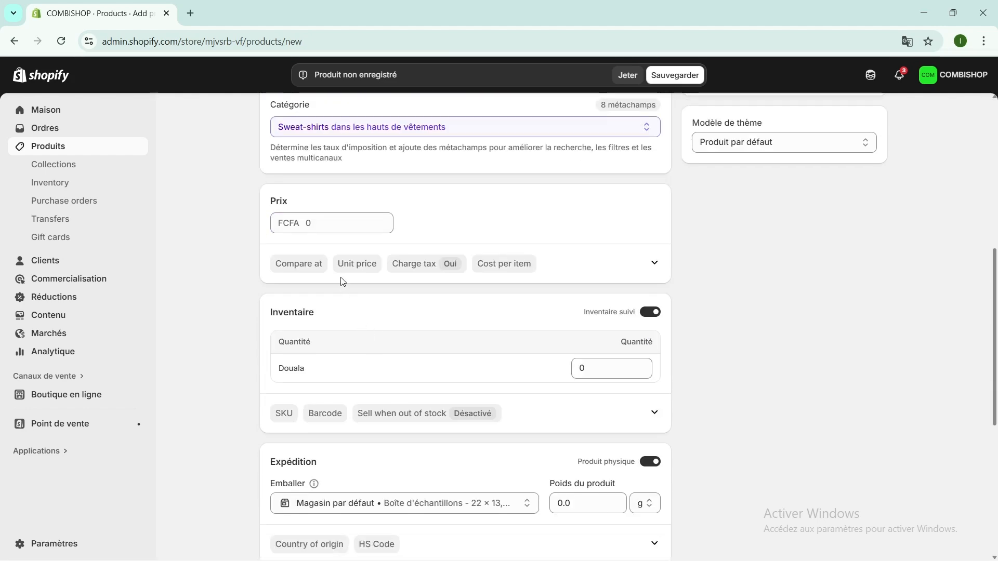
pyautogui.click(314, 223)
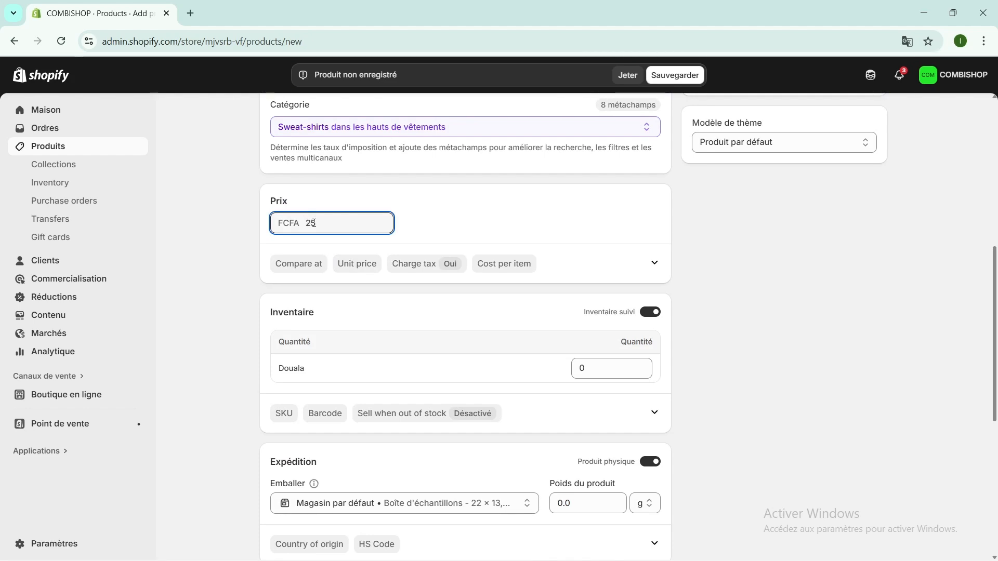
pyautogui.write('25000')
# Set the product's inventory quantity at the Douala location to 11
pyautogui.scroll(-1, 312, 327)
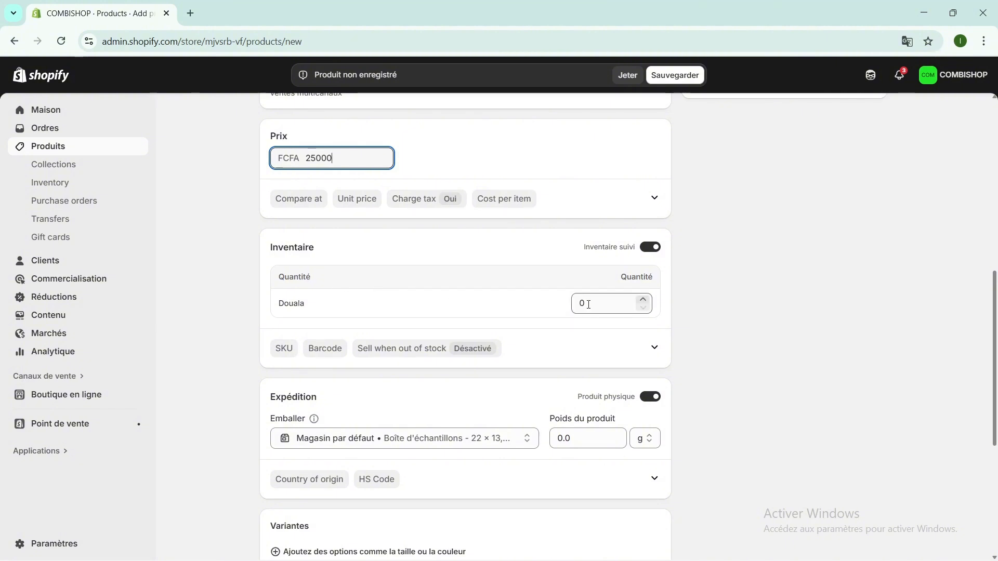
pyautogui.click(644, 300)
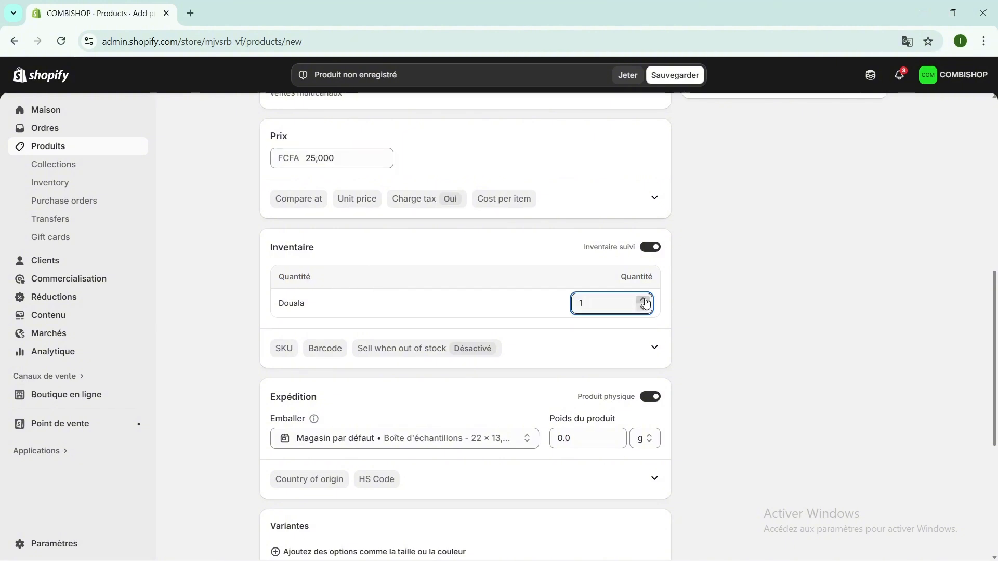
pyautogui.press('Up')
pyautogui.press('Up')
pyautogui.press('Up')
pyautogui.press('Up')
pyautogui.press('Up')
pyautogui.press('Up')
pyautogui.press('Up')
pyautogui.press('Up')
pyautogui.press('Up')
# Set the product's shipping weight to 2 kg
pyautogui.scroll(-3, 345, 370)
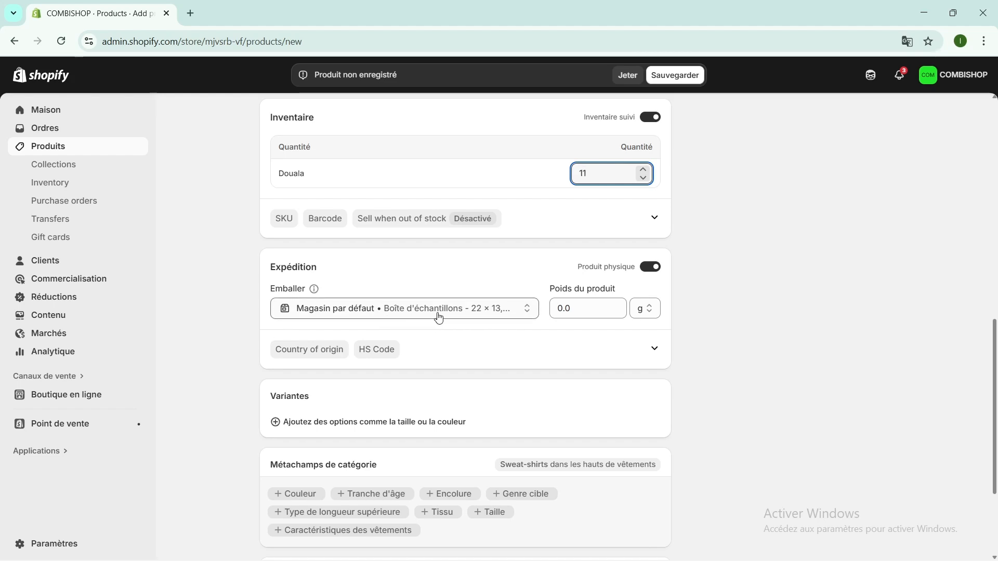
pyautogui.click(649, 312)
pyautogui.click(646, 332)
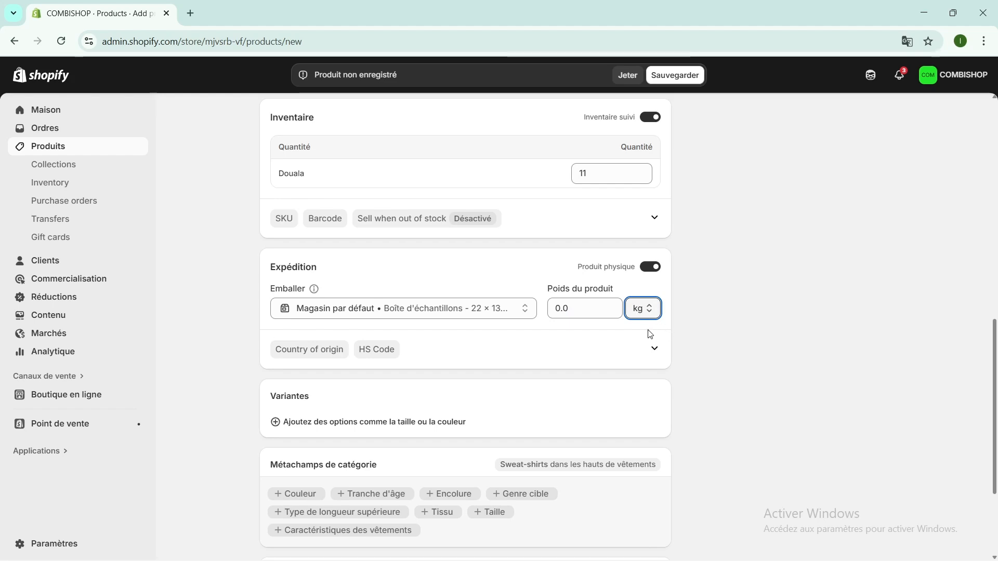
pyautogui.click(568, 308)
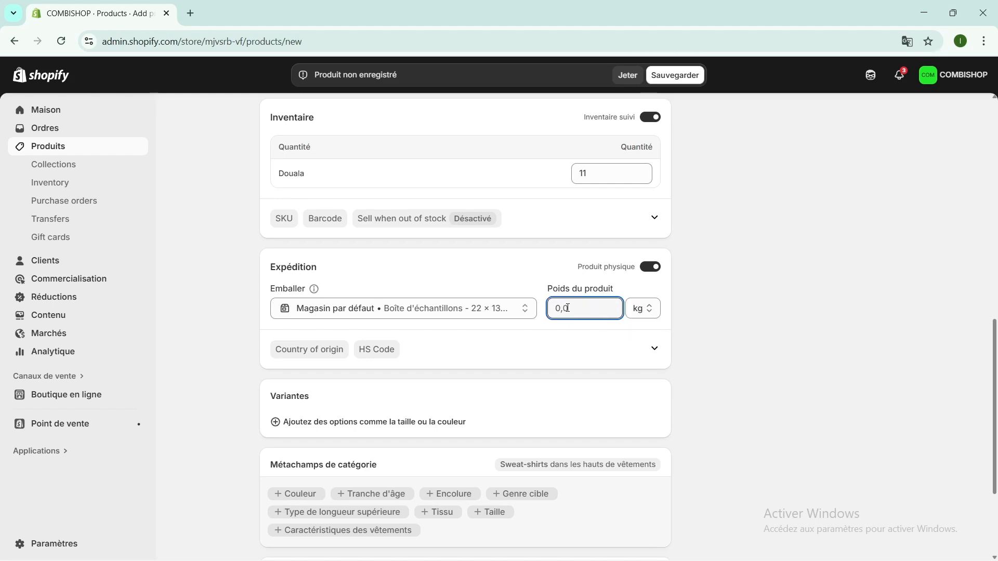
pyautogui.hotkey('ctrl', 'a')
pyautogui.write('2')
# Add the Couleur, Genre cible, Tissu, Tranche d'âge and Taille category metafields to the product
pyautogui.scroll(-1, 596, 364)
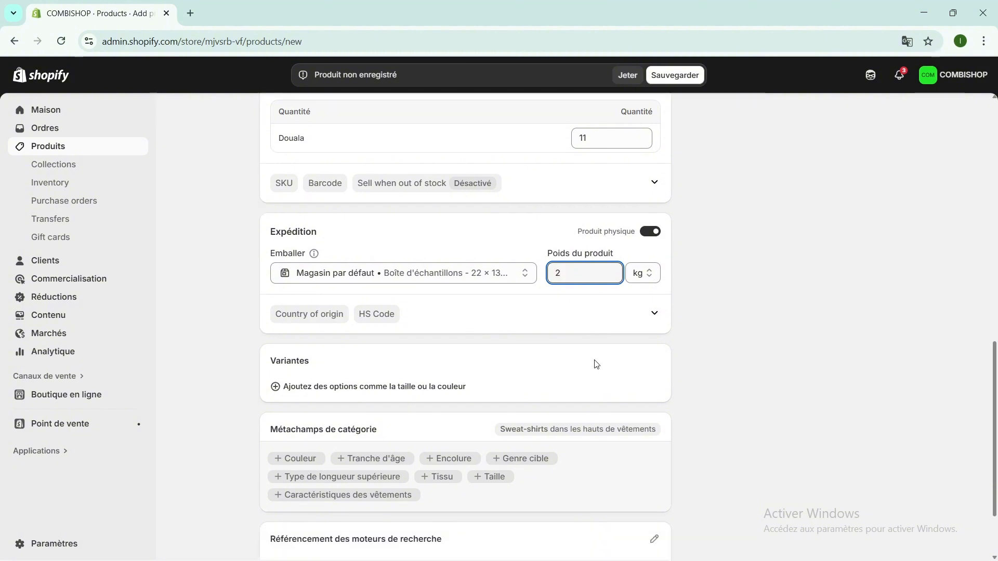
pyautogui.scroll(-2, 596, 364)
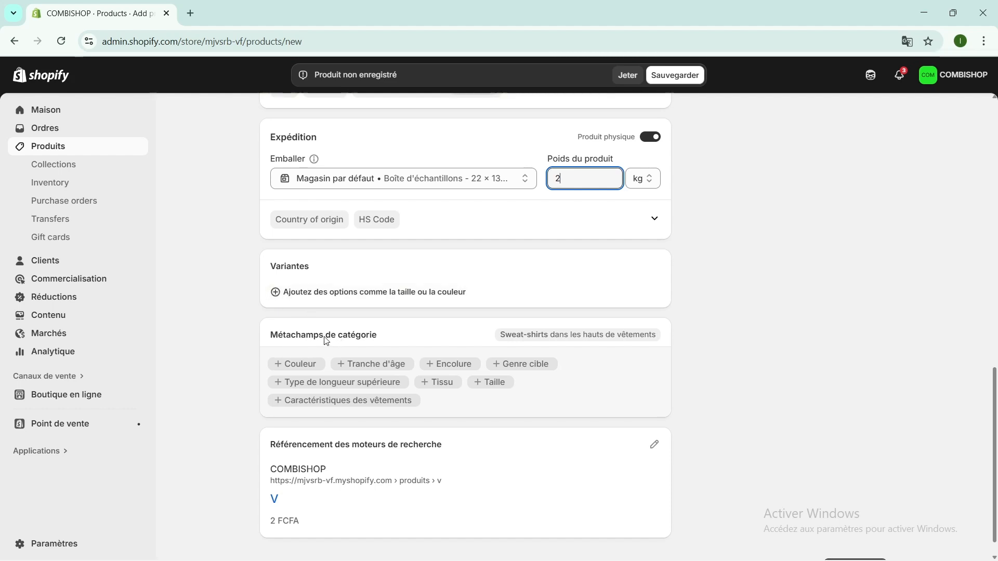
pyautogui.click(283, 364)
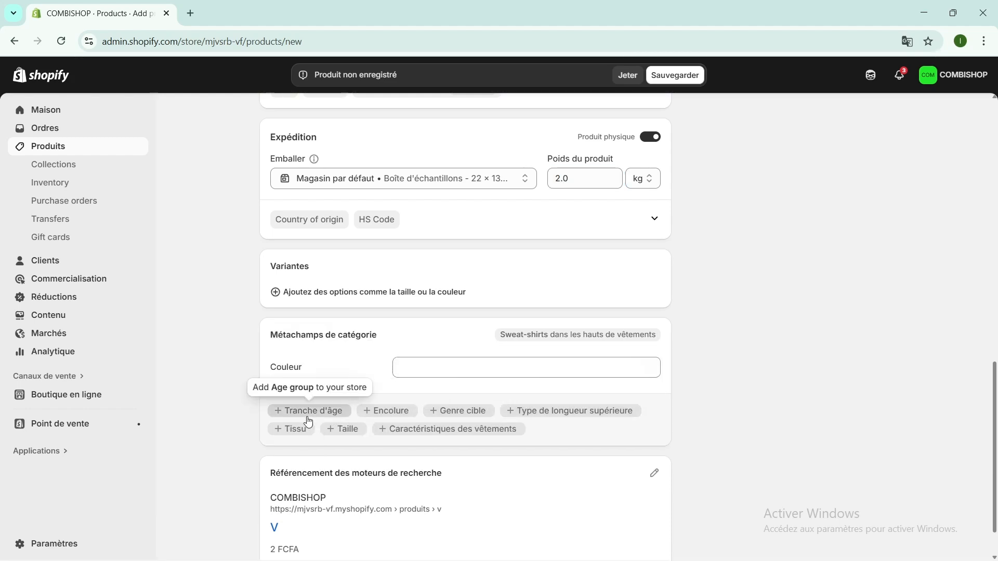
pyautogui.click(455, 411)
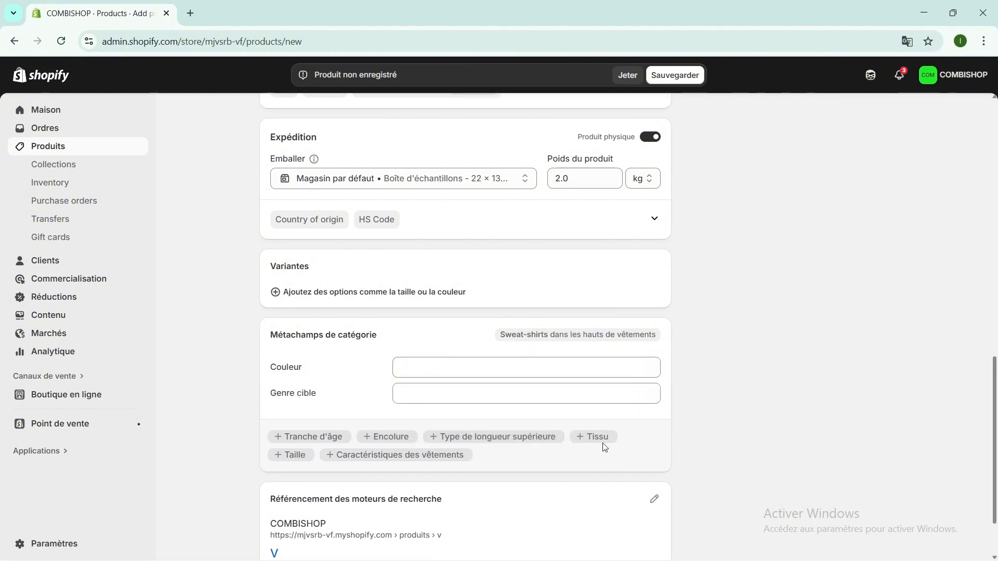
pyautogui.click(591, 442)
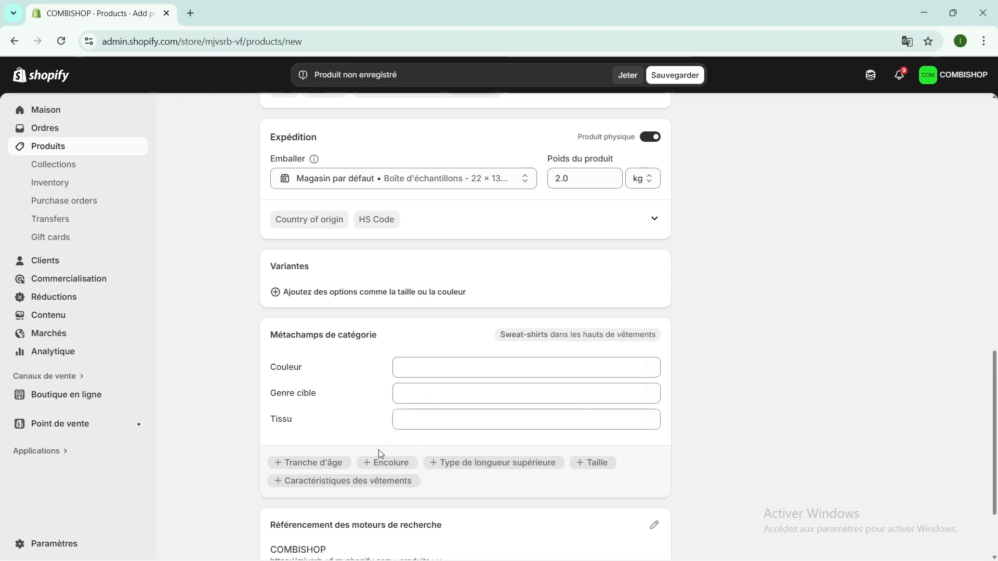
pyautogui.click(315, 465)
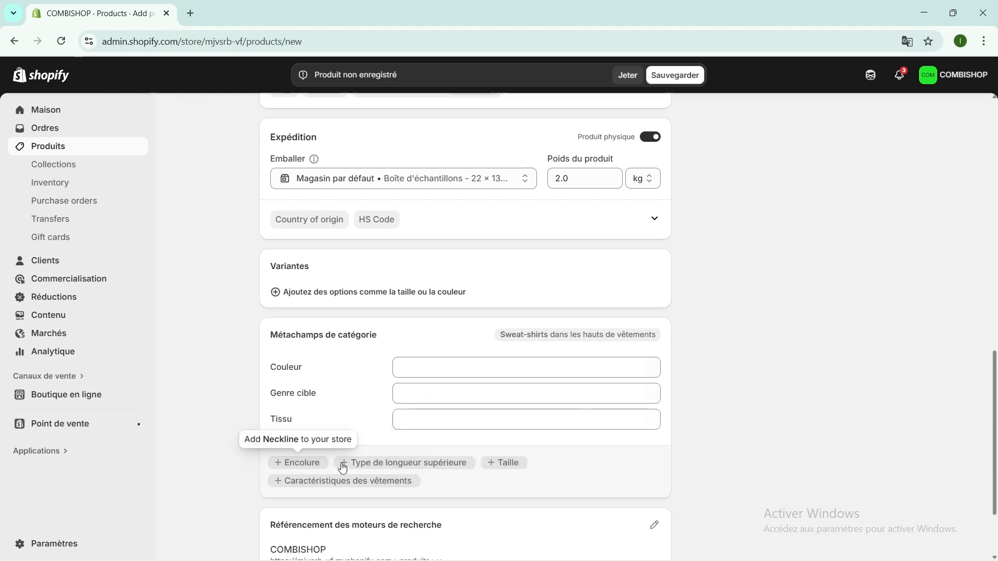
pyautogui.click(500, 489)
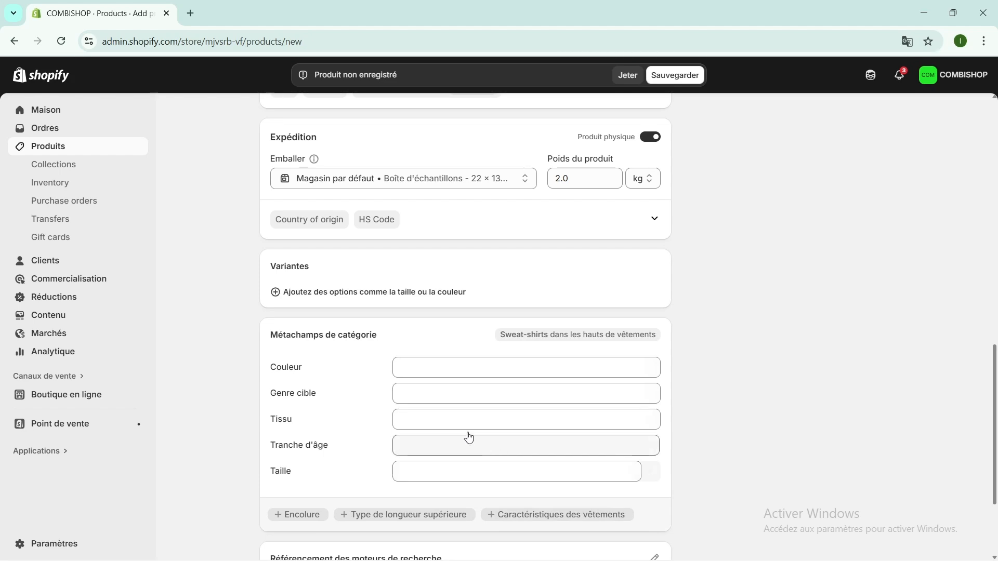
# Review the product form, covering the search engine listing, status options, publishing channels, product organisation, theme template, price and inventory
pyautogui.scroll(-2, 468, 436)
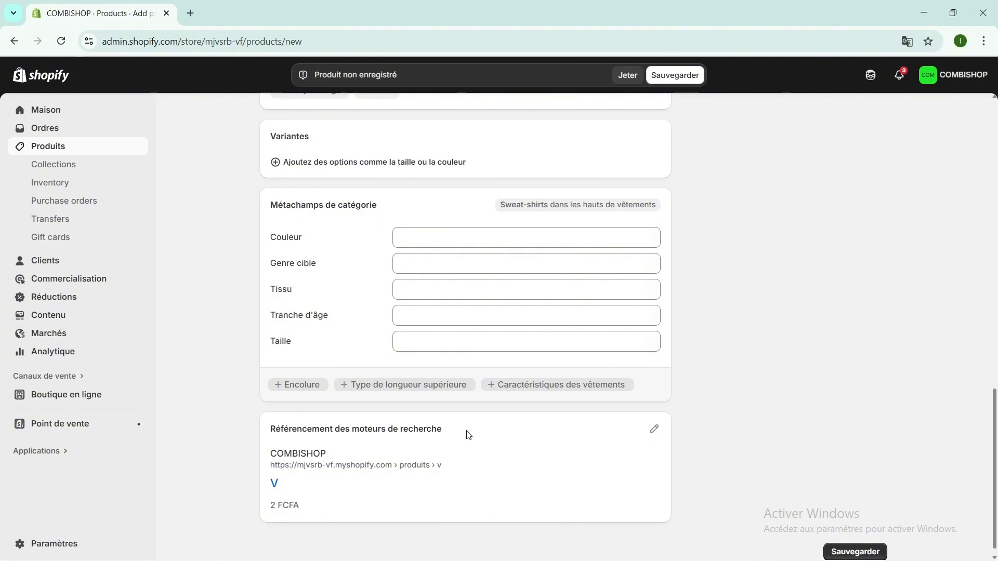
pyautogui.scroll(-1, 452, 421)
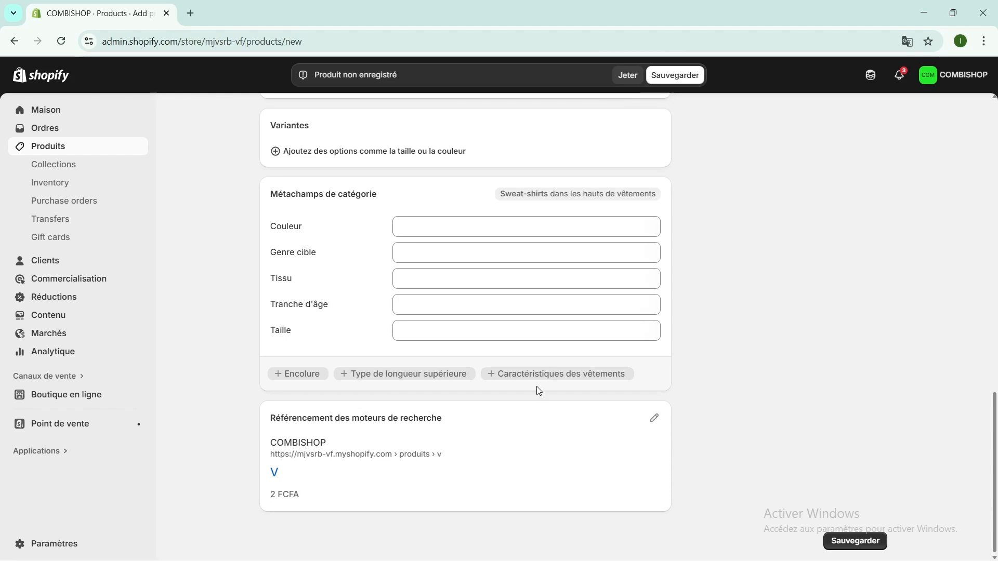
pyautogui.scroll(15, 535, 389)
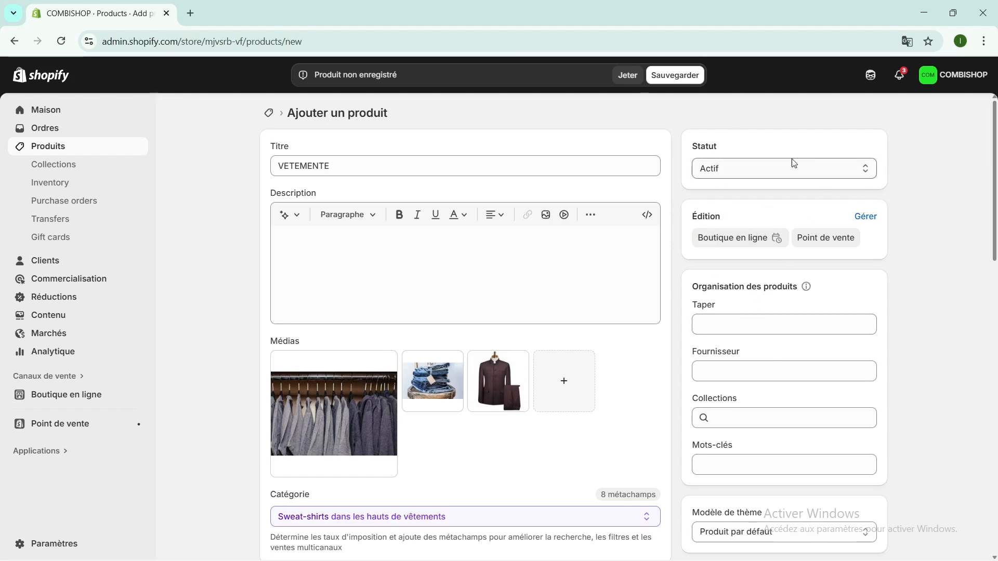
pyautogui.click(866, 171)
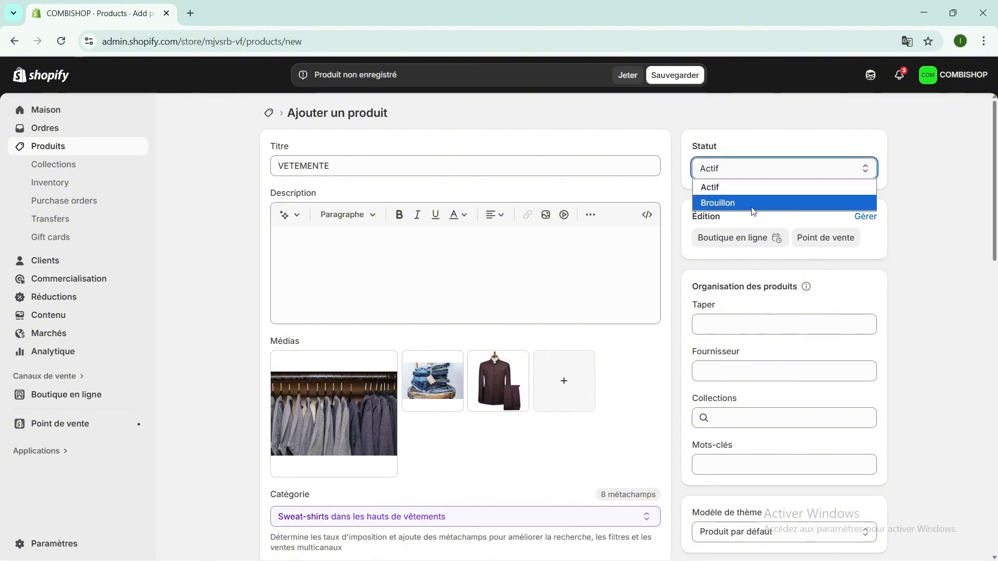
pyautogui.click(782, 171)
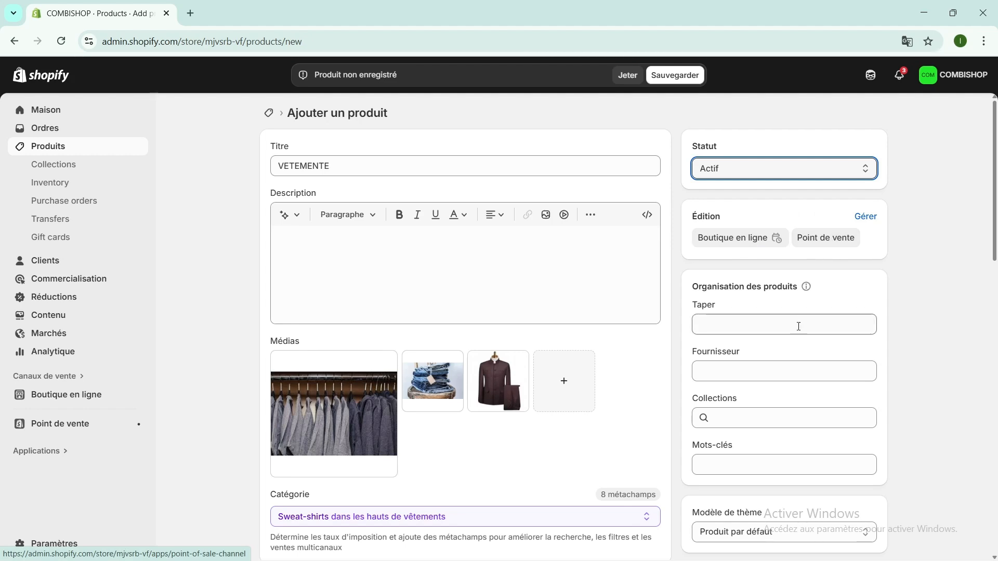
pyautogui.scroll(-1, 787, 314)
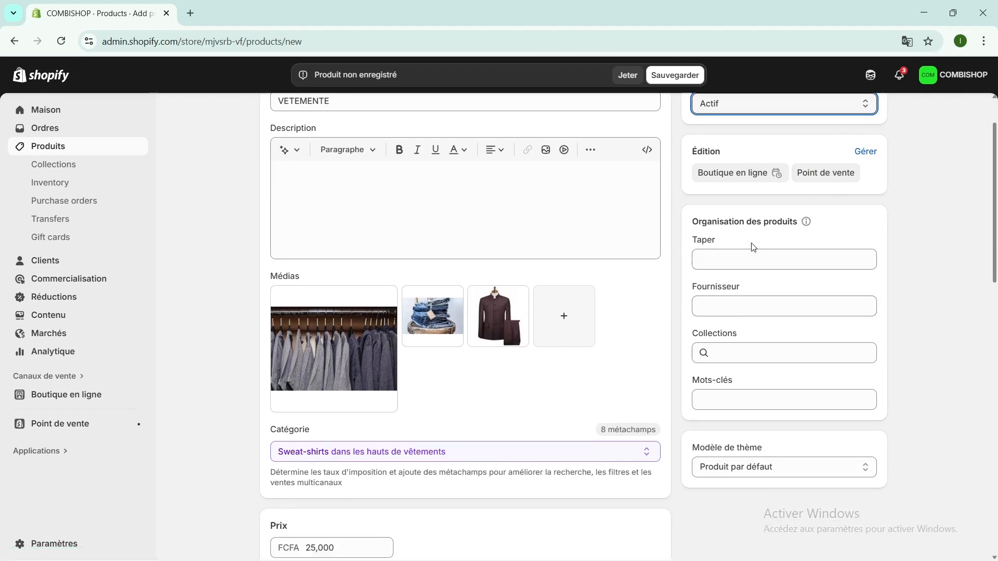
pyautogui.scroll(-1, 730, 306)
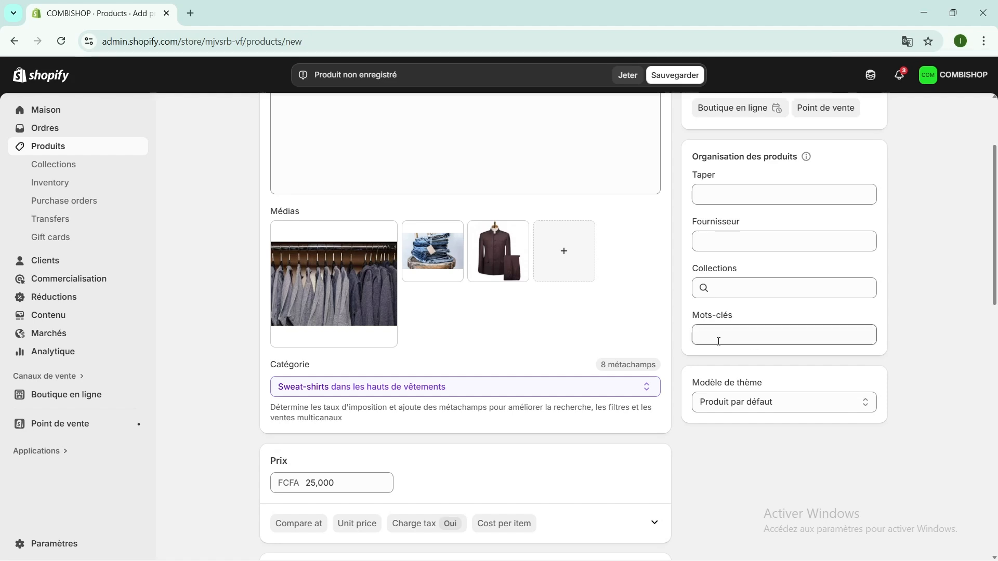
pyautogui.scroll(-2, 751, 312)
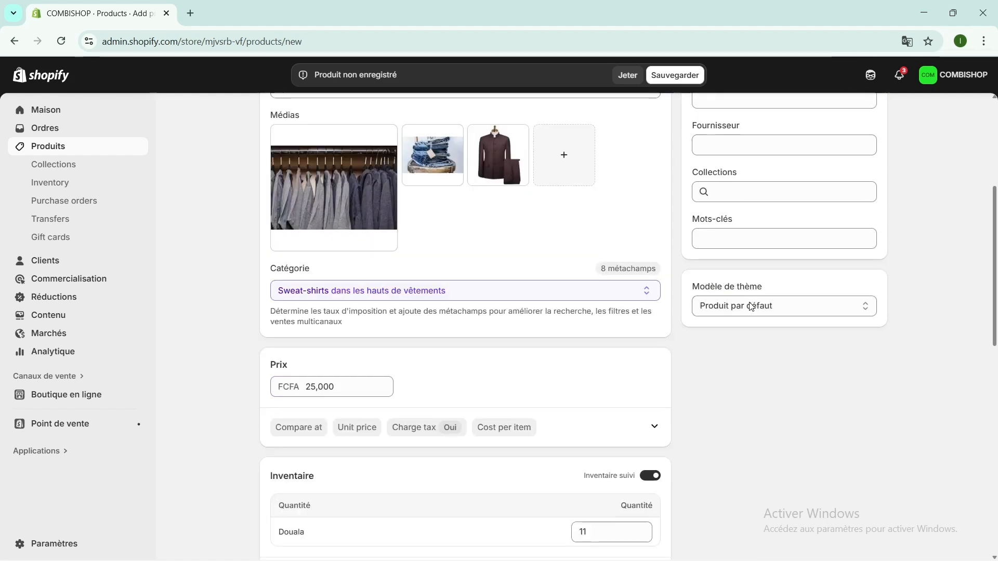
pyautogui.scroll(-3, 751, 306)
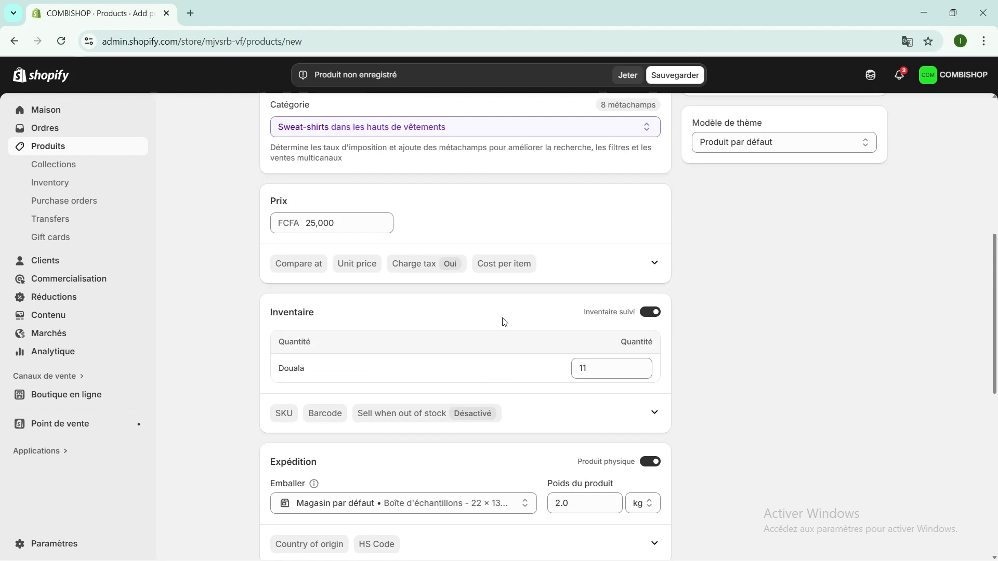
# Generate a product description from the keywords "BONNE qualite , origine USA , bon prix, haute couture"
pyautogui.scroll(7, 503, 318)
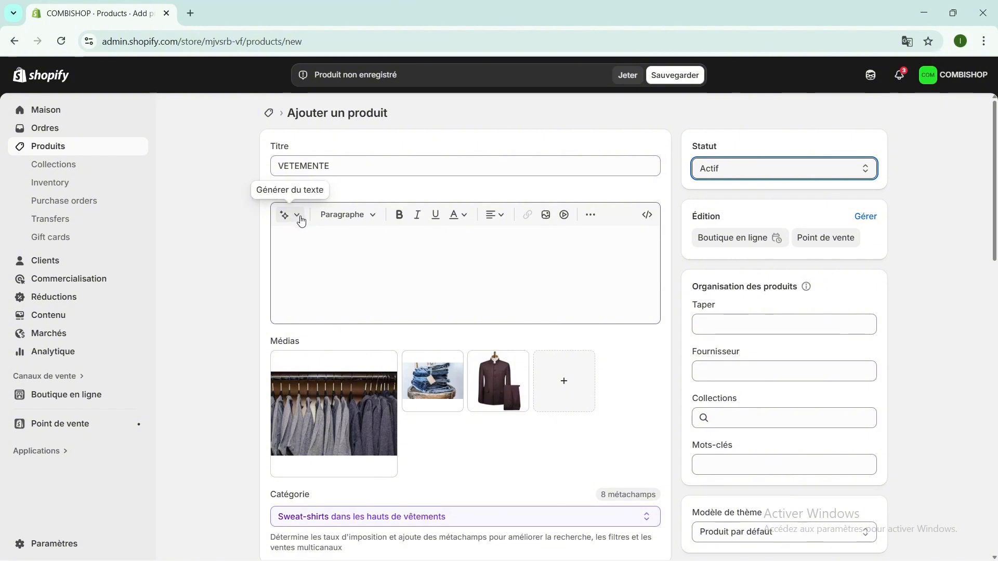
pyautogui.click(301, 220)
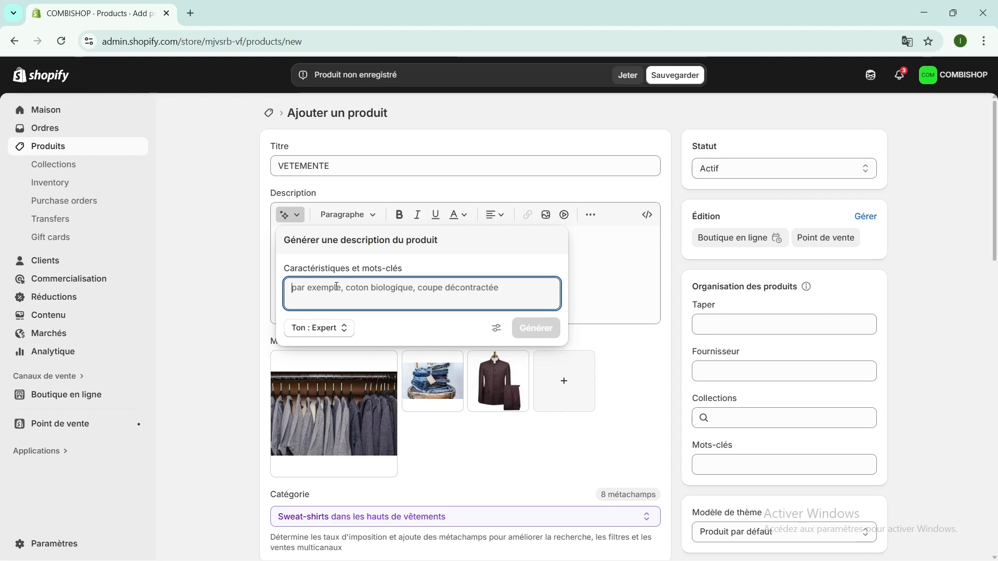
pyautogui.write('BO')
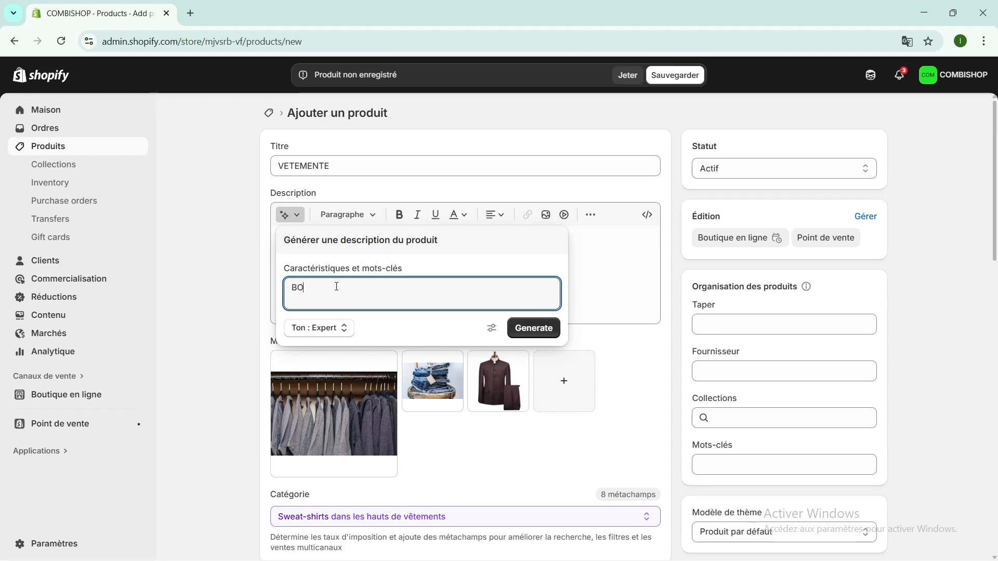
pyautogui.write('NNE qualite , origine USA , bon prix haute couture')
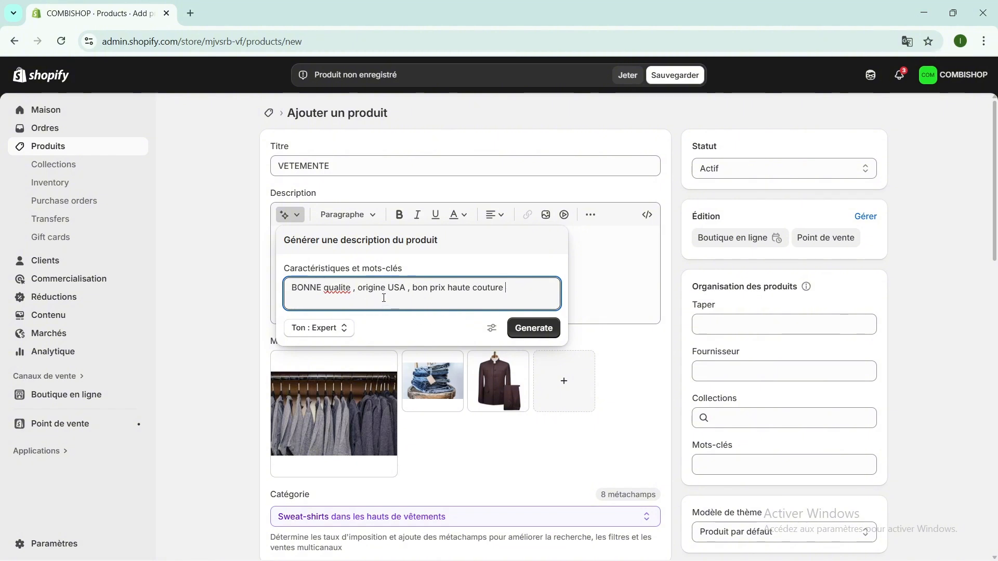
pyautogui.click(447, 289)
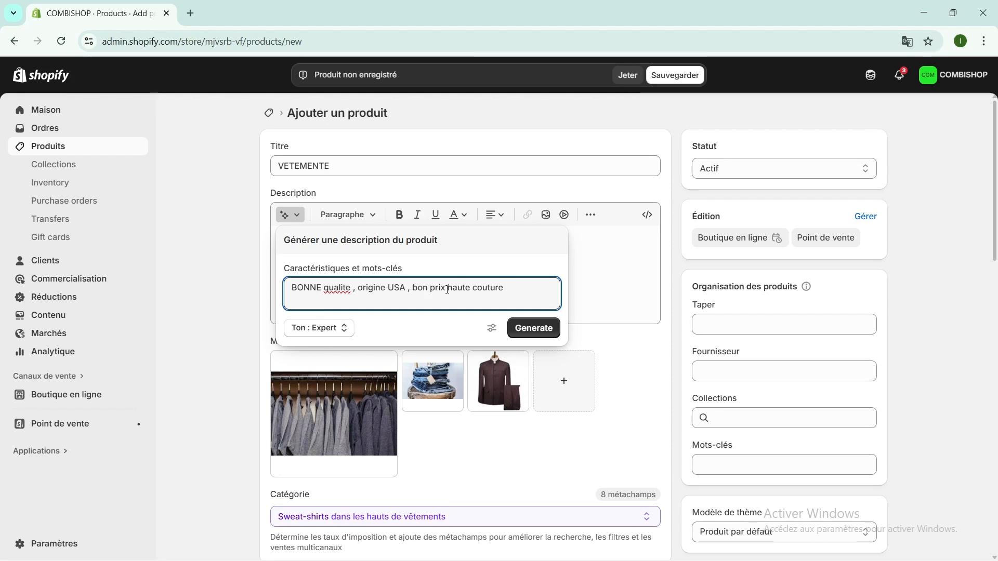
pyautogui.write(',')
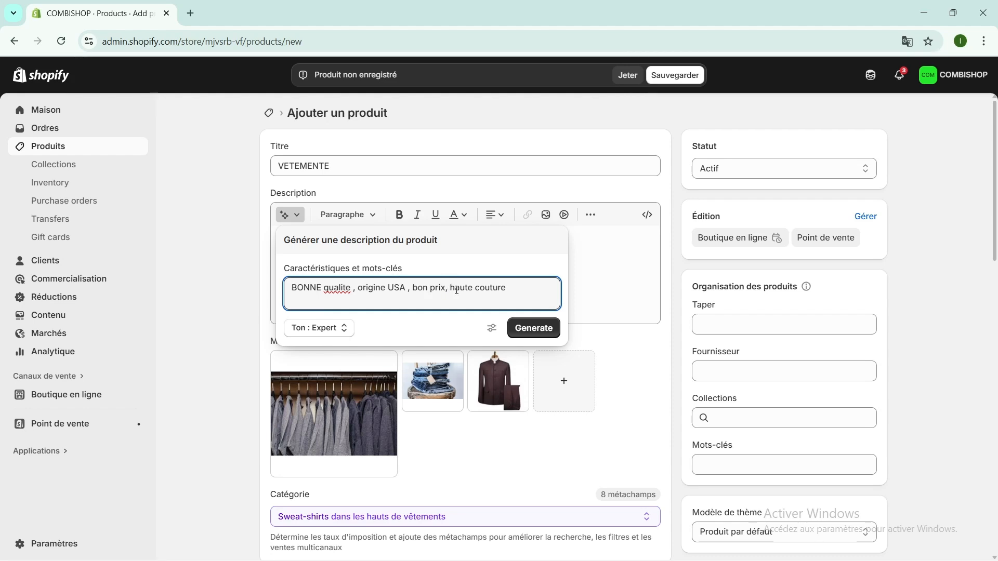
pyautogui.click(530, 333)
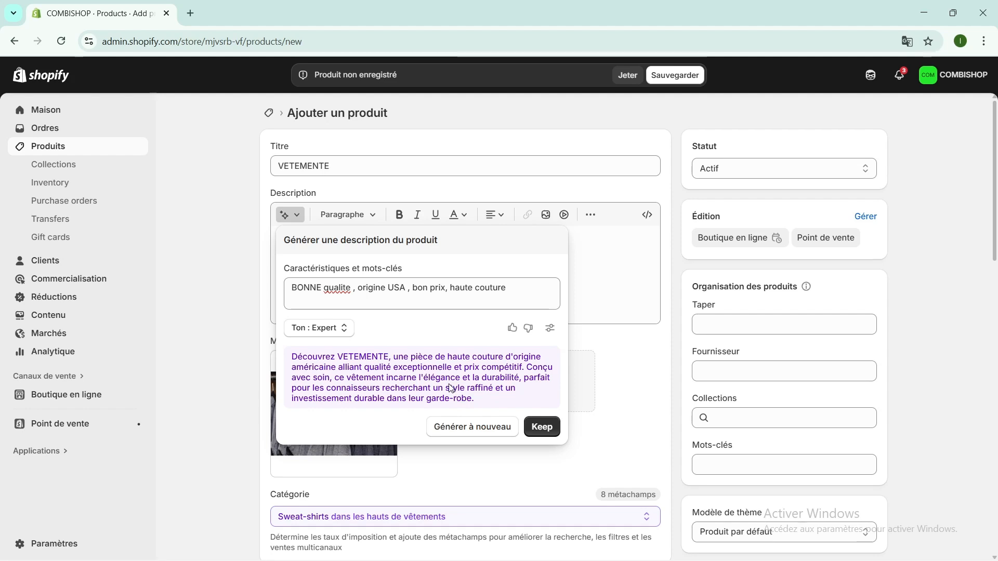
# Regenerate the description text, keep the new version and save the product
pyautogui.click(460, 430)
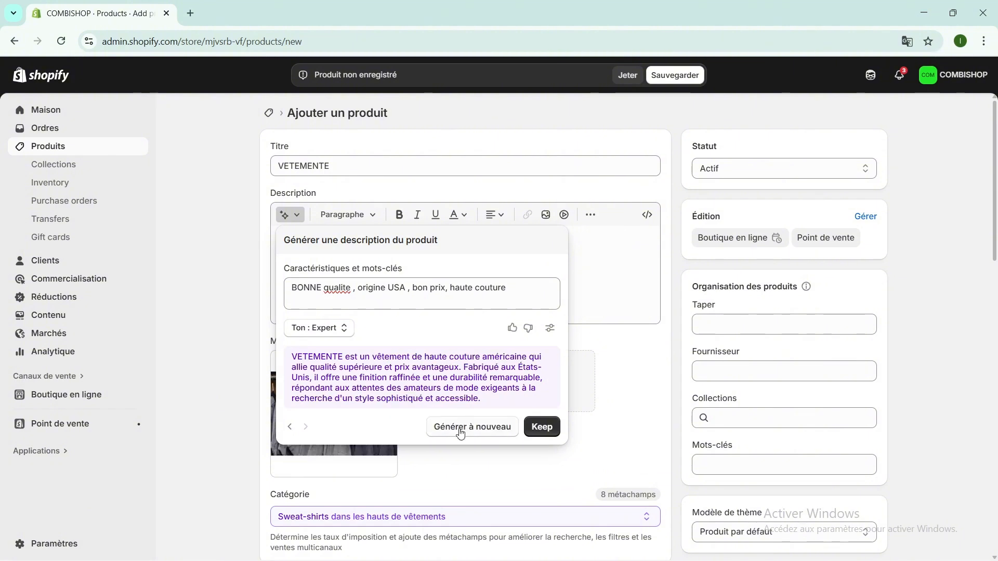
pyautogui.click(541, 429)
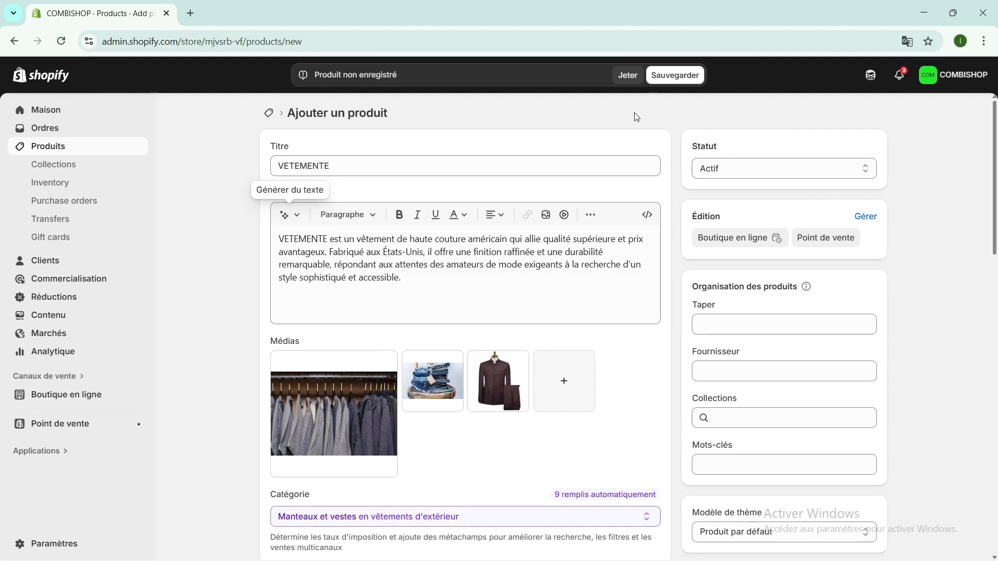
pyautogui.click(690, 77)
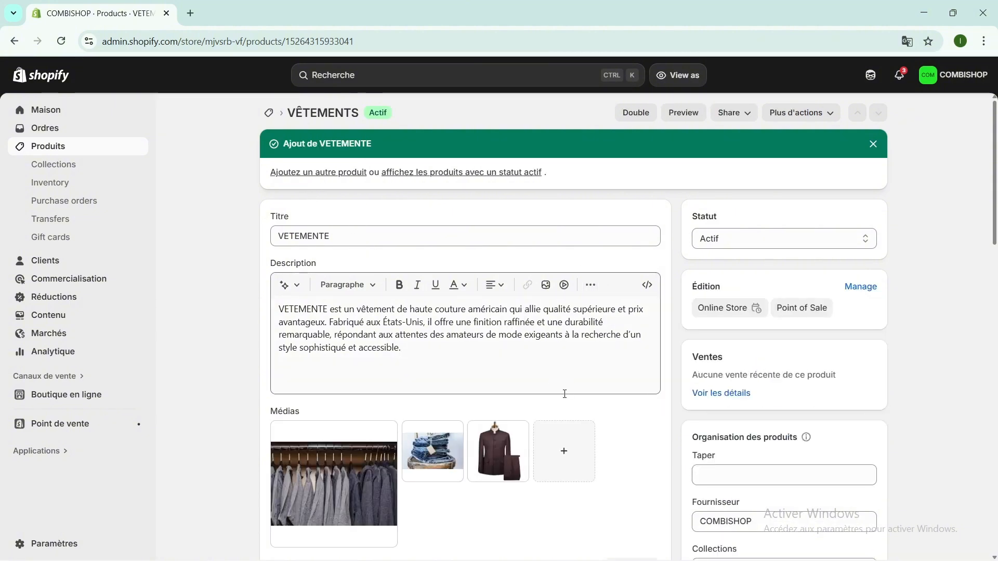
# Review the saved VETEMENTE product page and the store's home page, covering the product, theme, payment, shipping and domain setup cards
pyautogui.scroll(-5, 564, 393)
pyautogui.scroll(4, 564, 395)
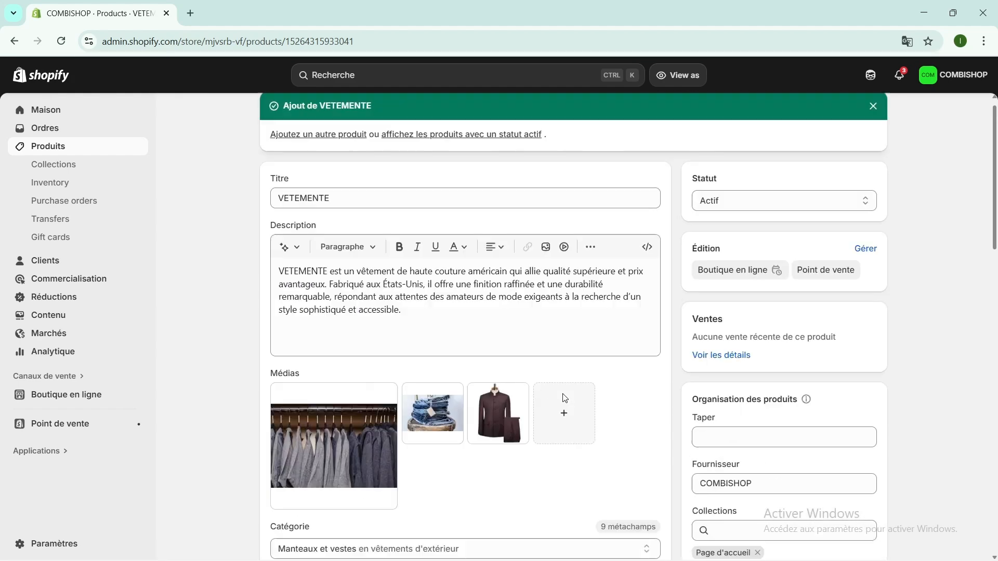
pyautogui.scroll(1, 564, 398)
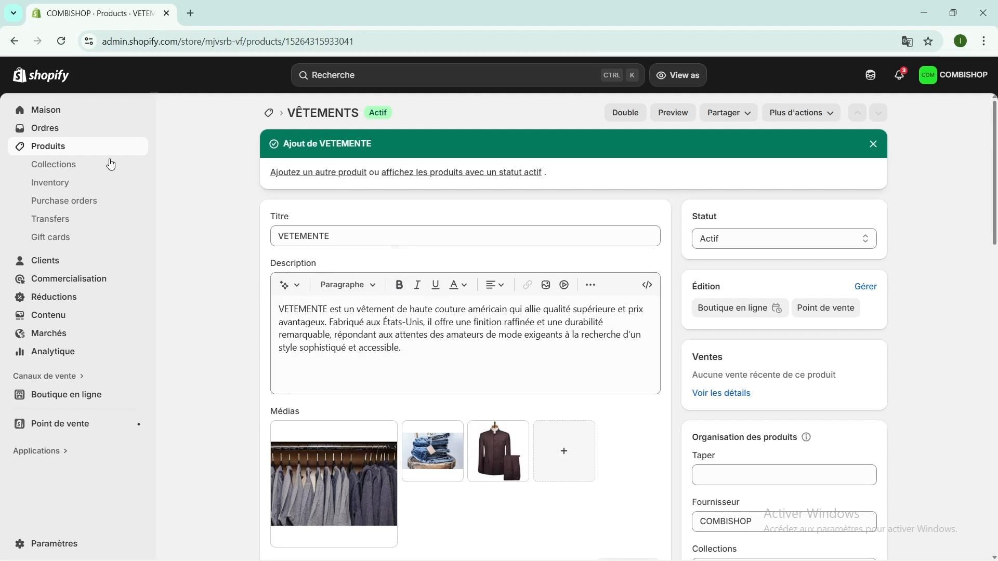
pyautogui.click(45, 111)
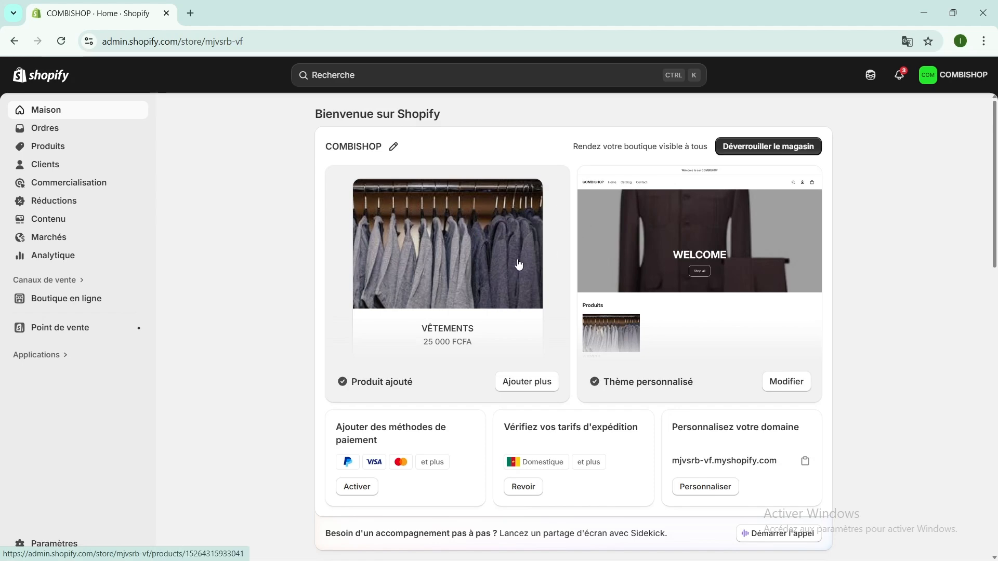
pyautogui.scroll(-4, 463, 285)
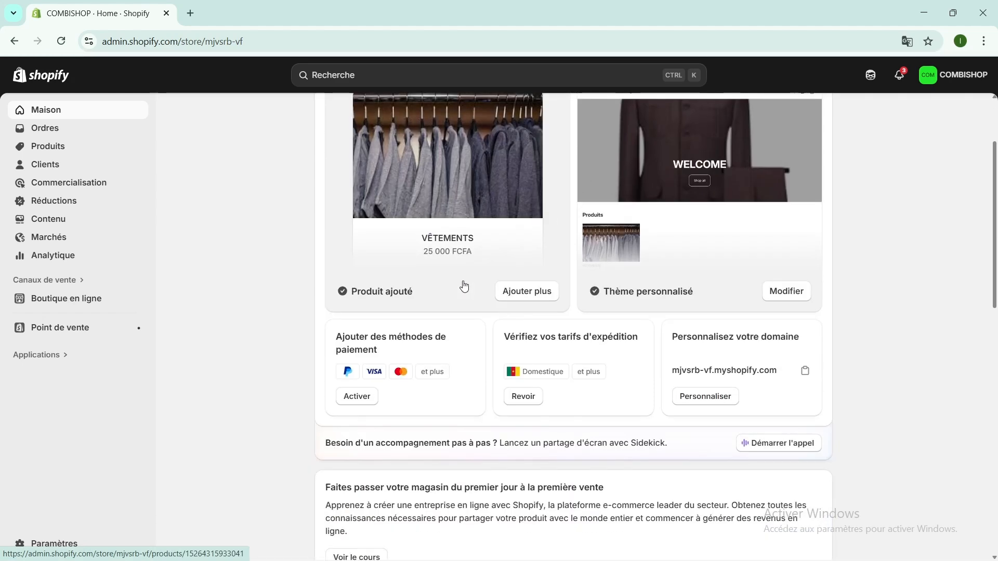
pyautogui.scroll(4, 463, 285)
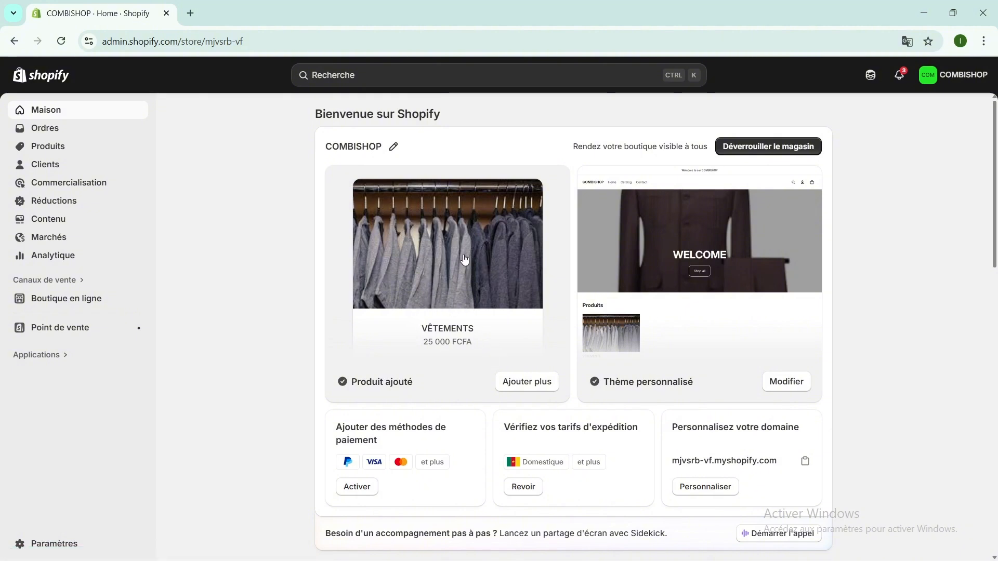
pyautogui.scroll(-5, 456, 344)
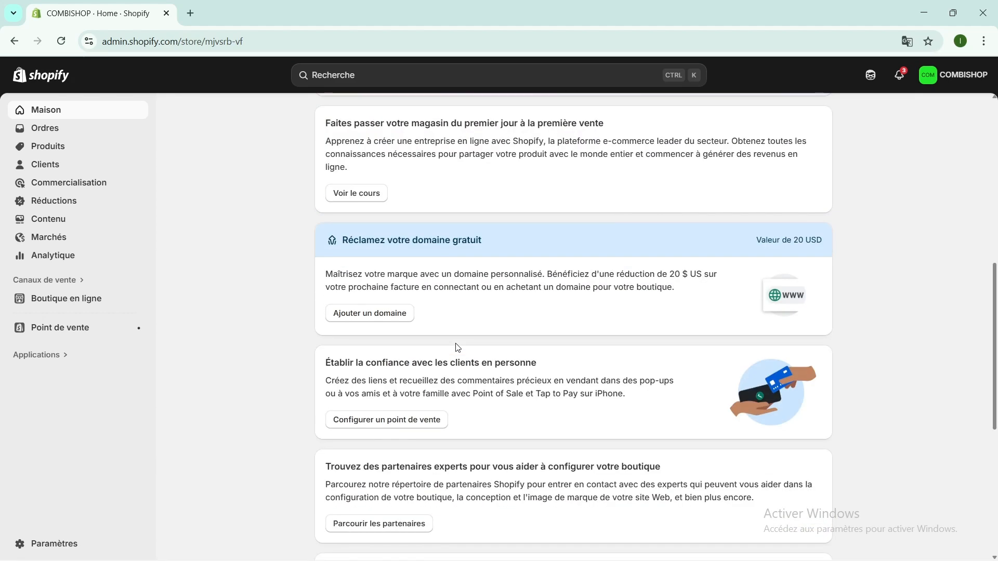
pyautogui.scroll(2, 456, 347)
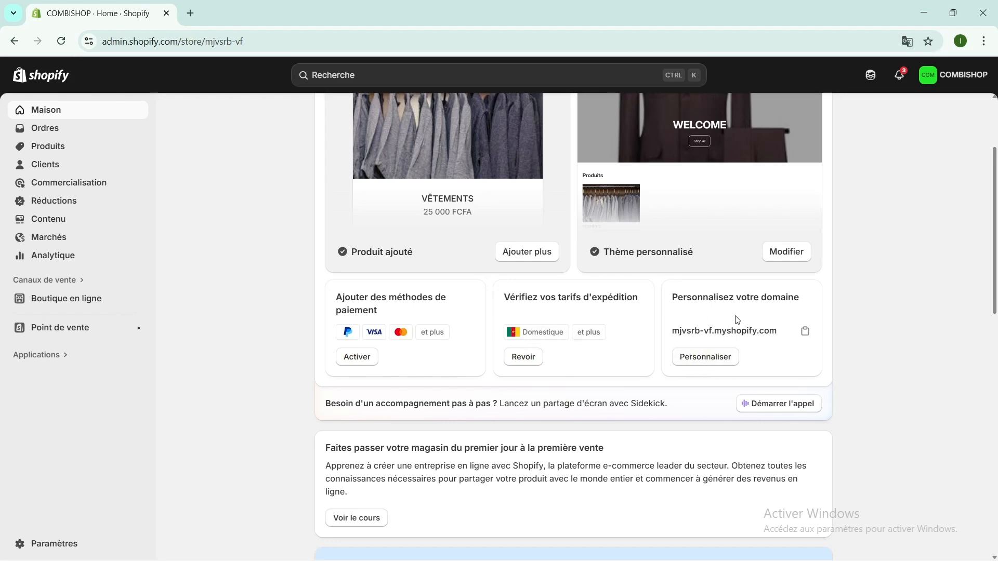
pyautogui.scroll(3, 475, 336)
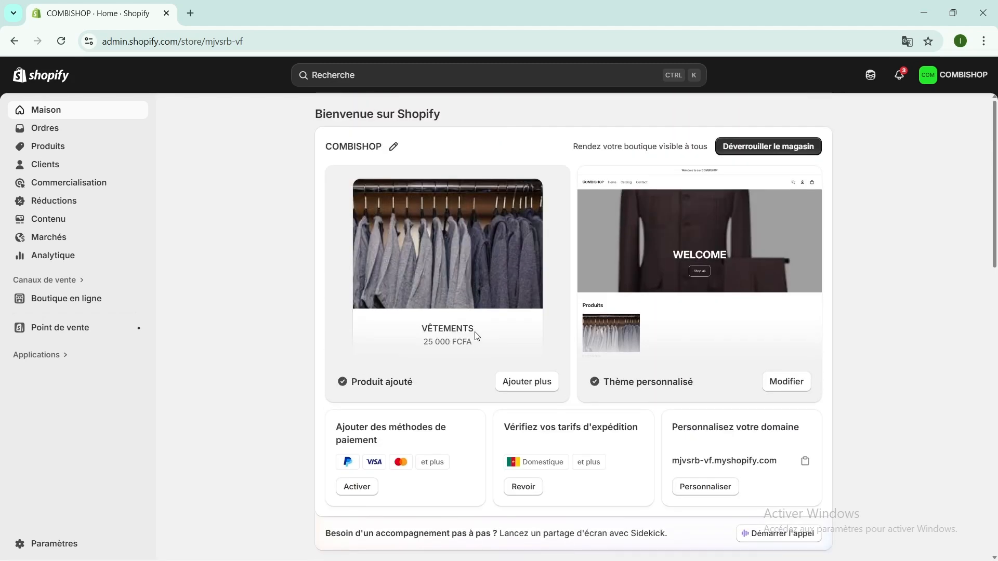